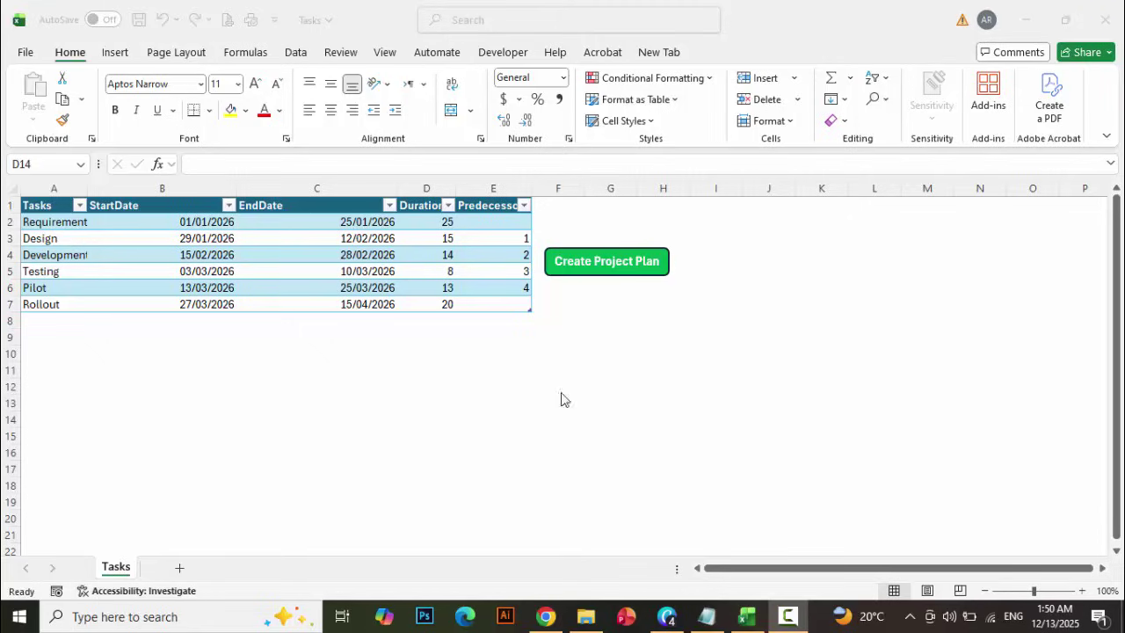
- Examine the task table's headers, task names, start and end dates, durations and predecessors
click(120, 220)
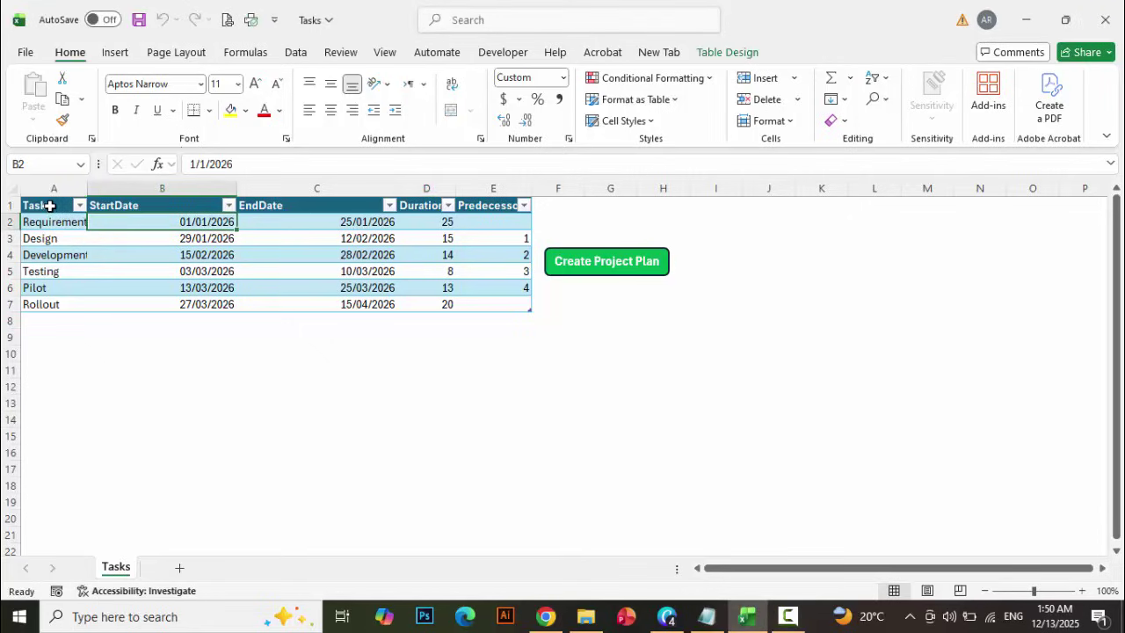
click(50, 206)
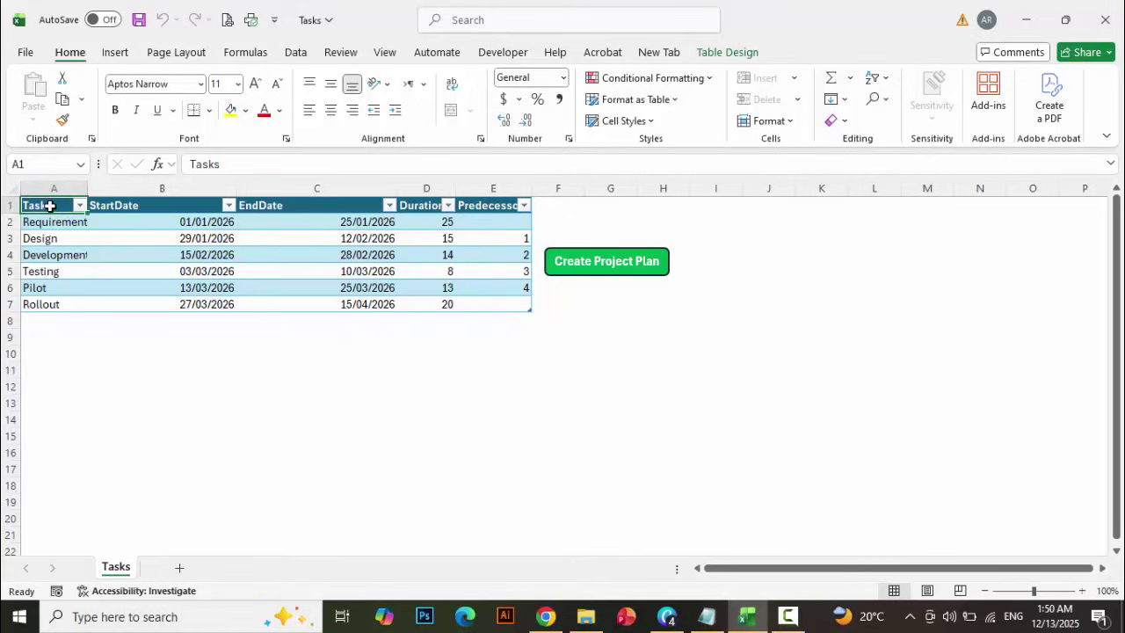
click(117, 205)
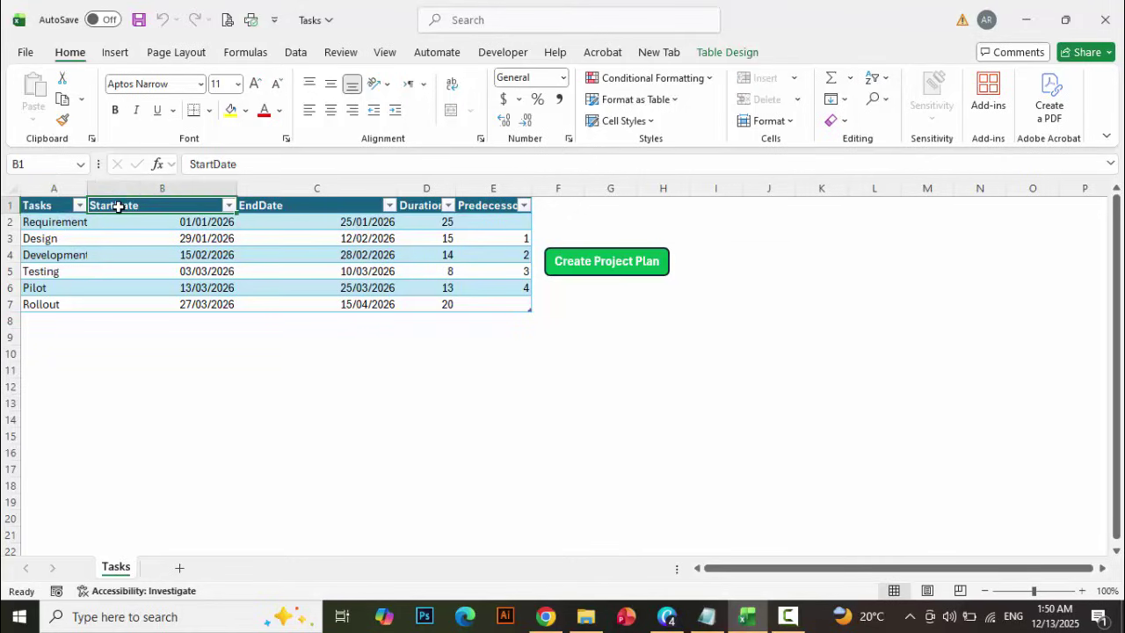
click(254, 206)
click(413, 204)
click(500, 206)
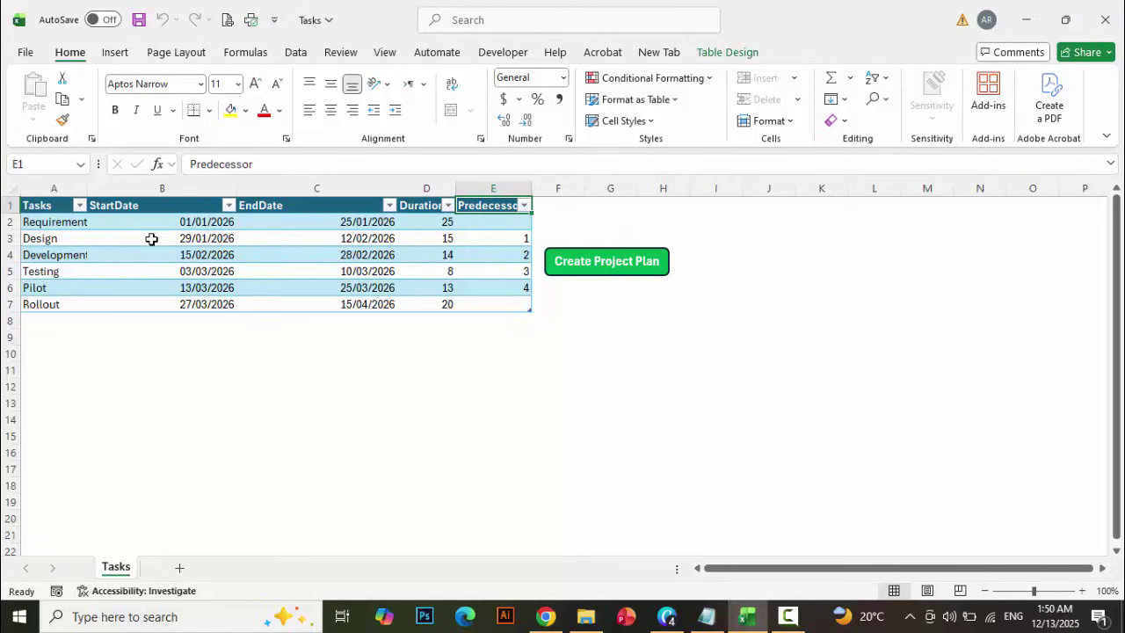
drag(74, 225, 62, 304)
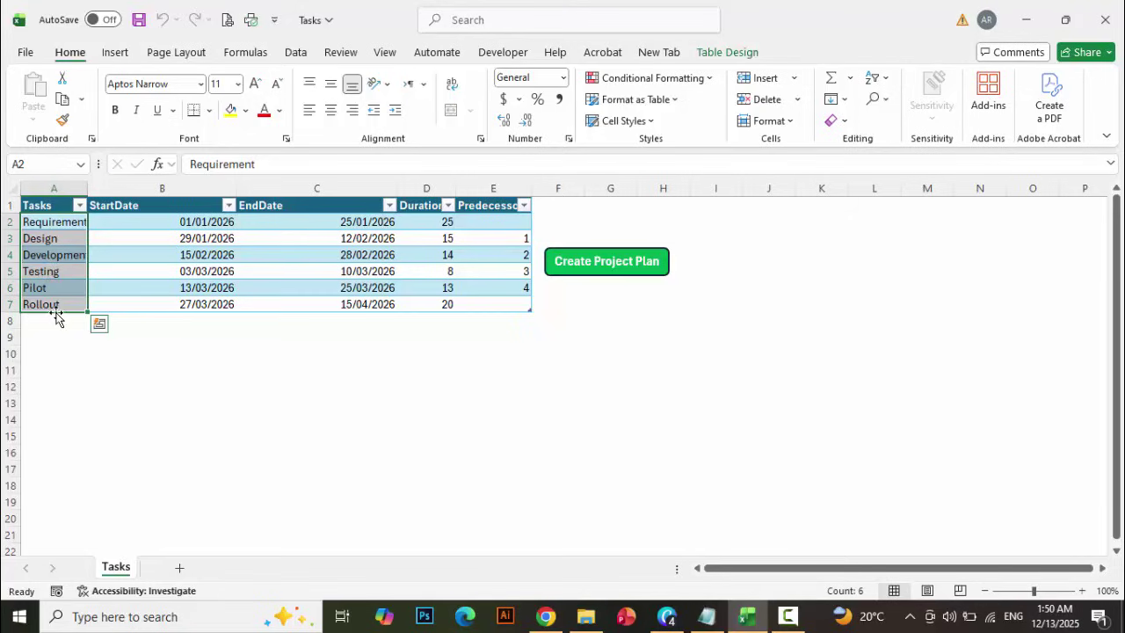
drag(145, 221, 302, 305)
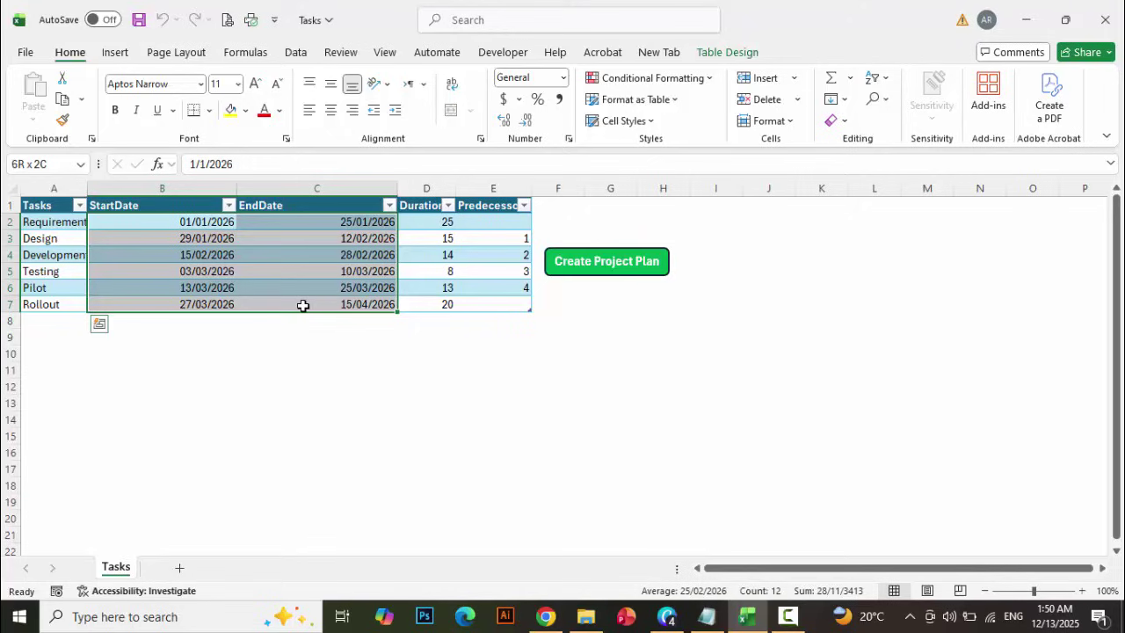
drag(434, 225, 434, 304)
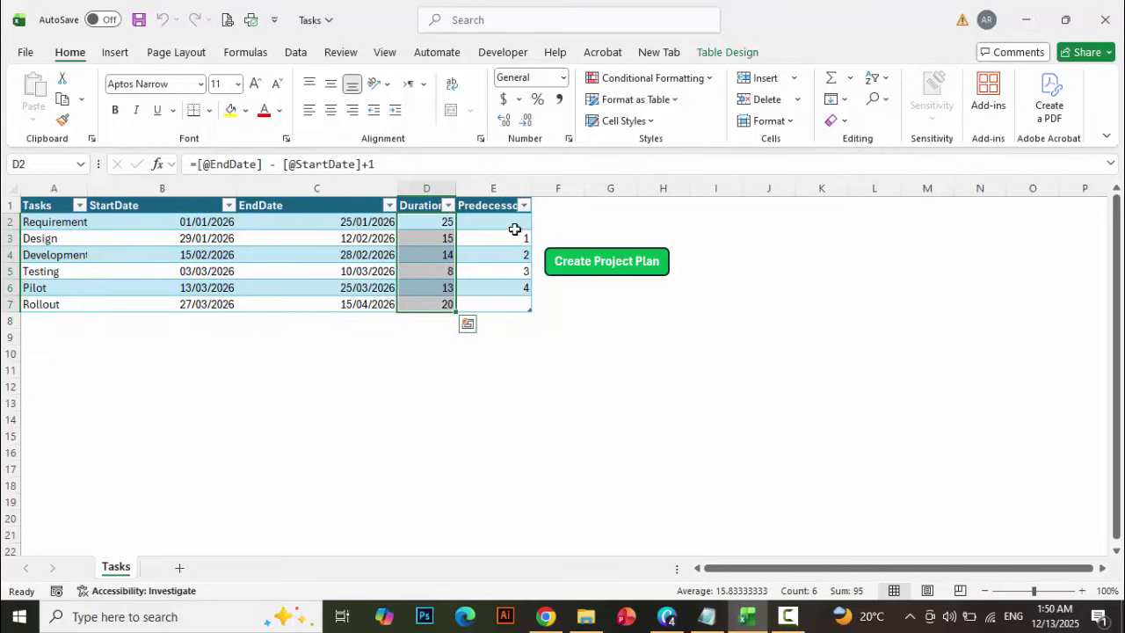
drag(515, 227, 512, 305)
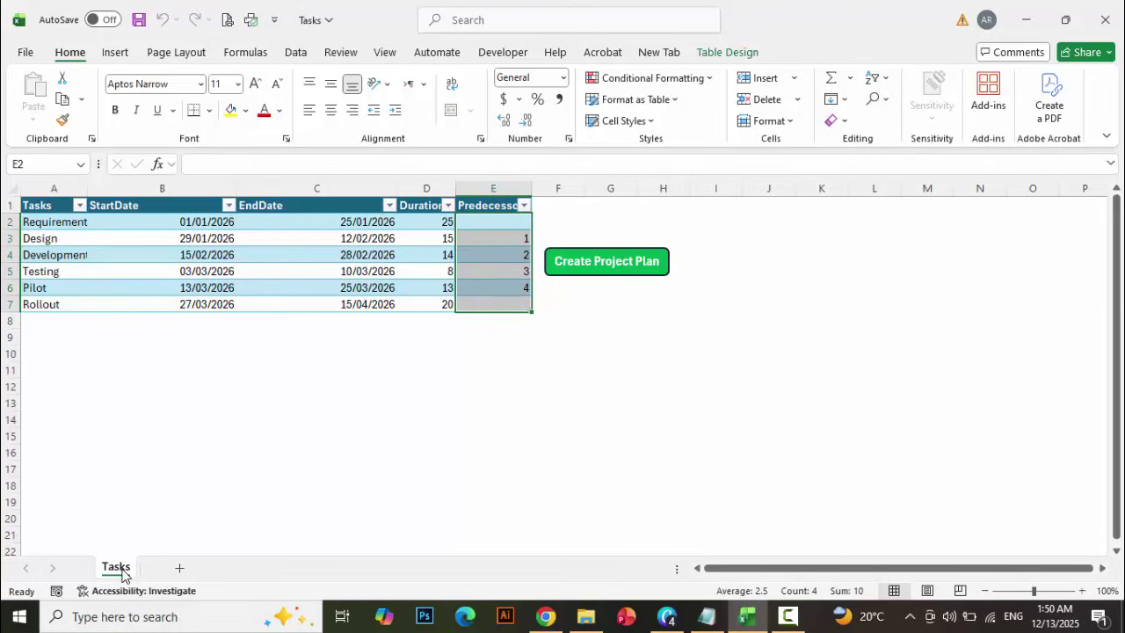
click(598, 332)
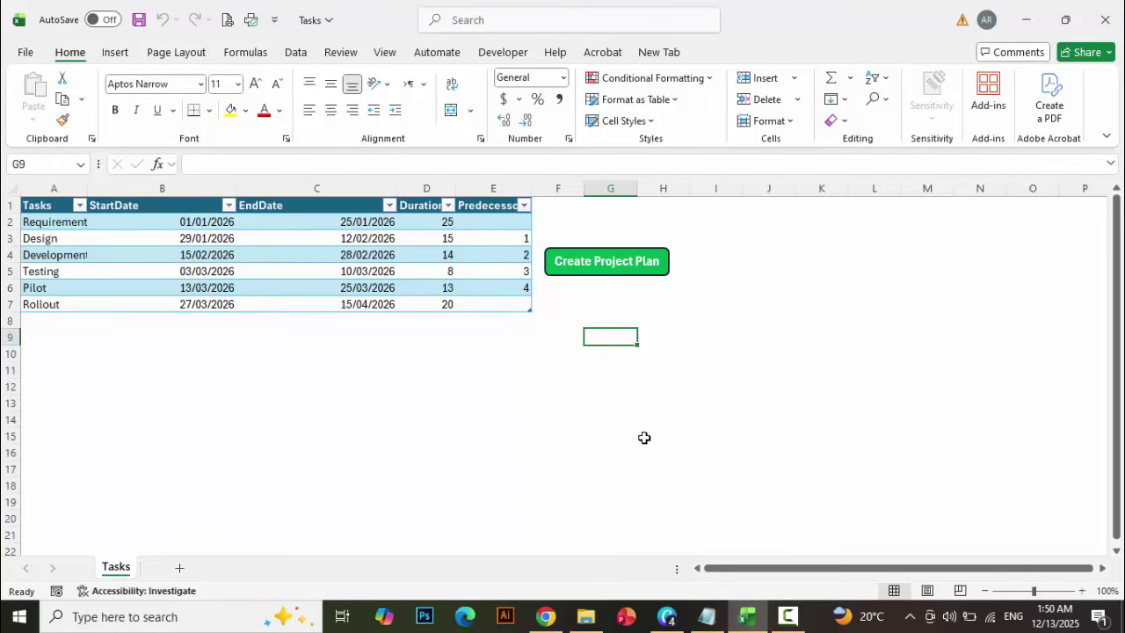
- Run Create Project Plan to generate the Gantt chart, and compare the chart with the Tasks sheet
click(620, 264)
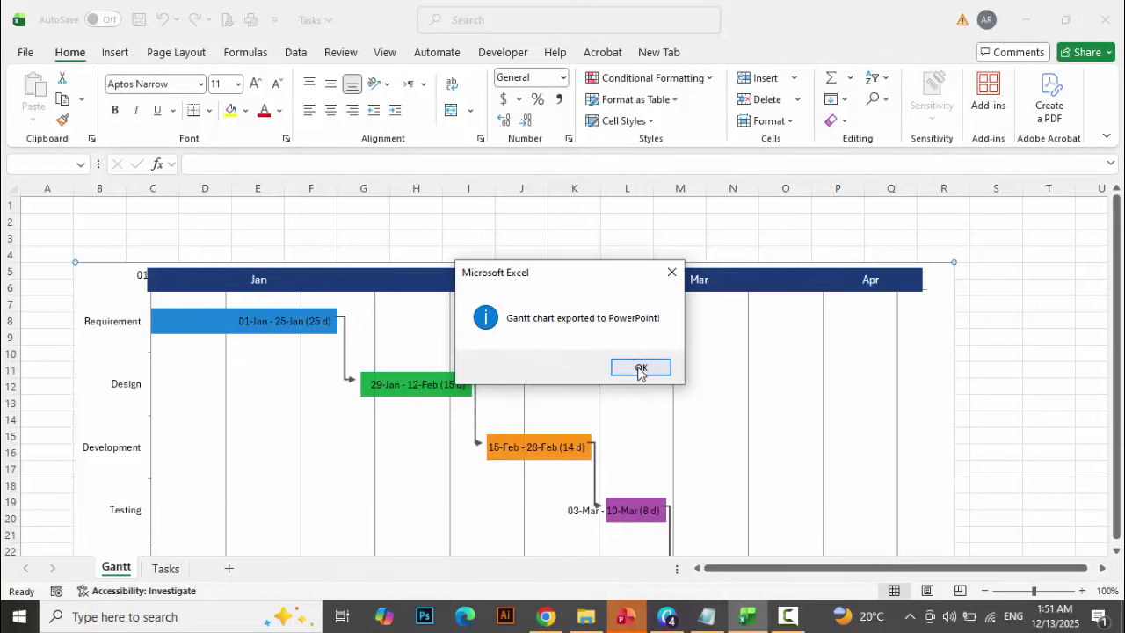
click(640, 369)
scroll(665, 389, down, 3)
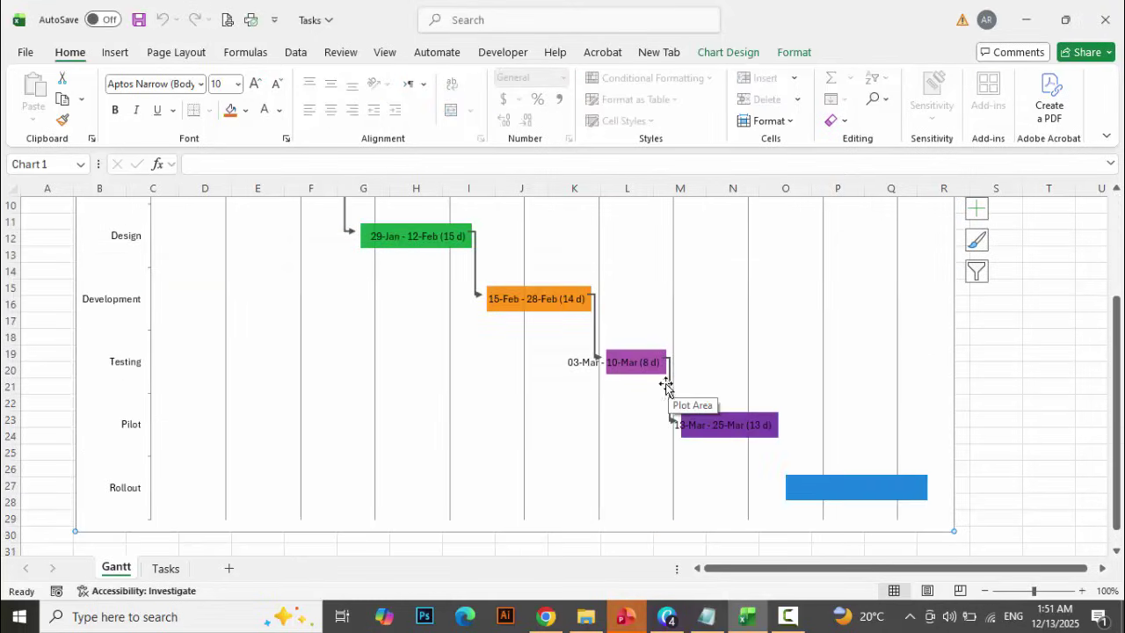
scroll(665, 389, up, 2)
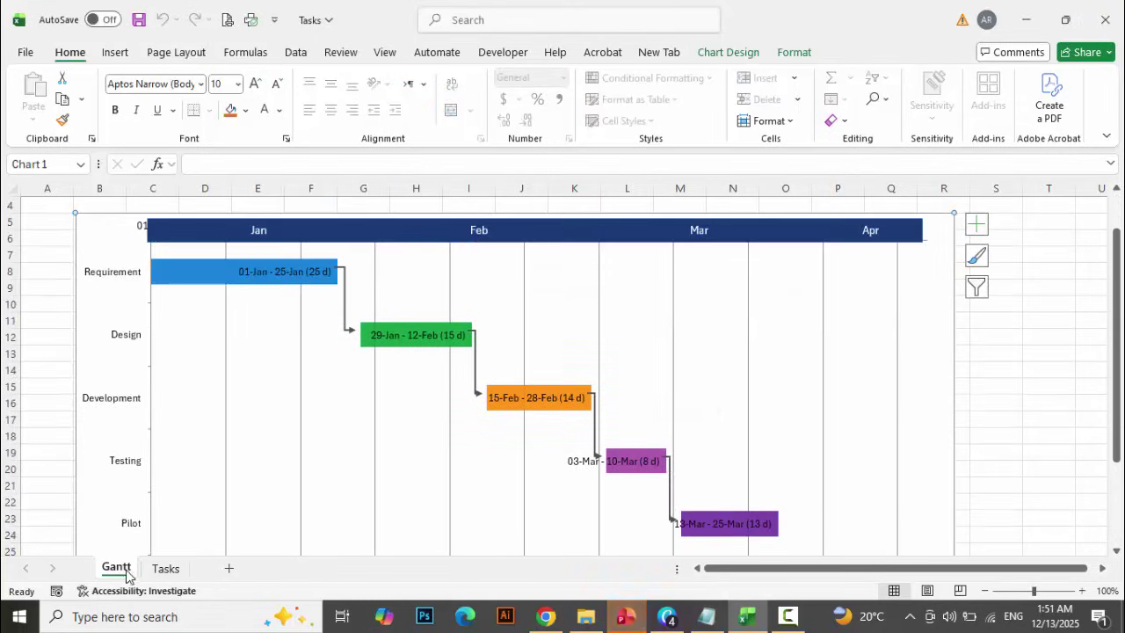
click(162, 569)
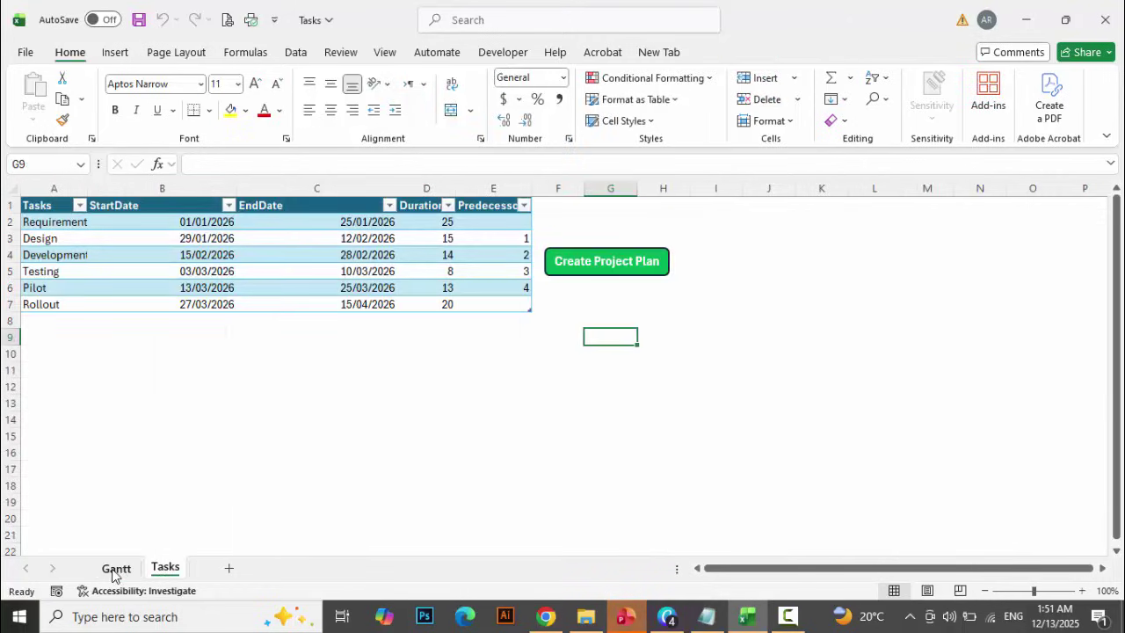
- On the Gantt sheet, make the chart's bar data labels white and reduce their font size to 8
click(114, 571)
click(303, 272)
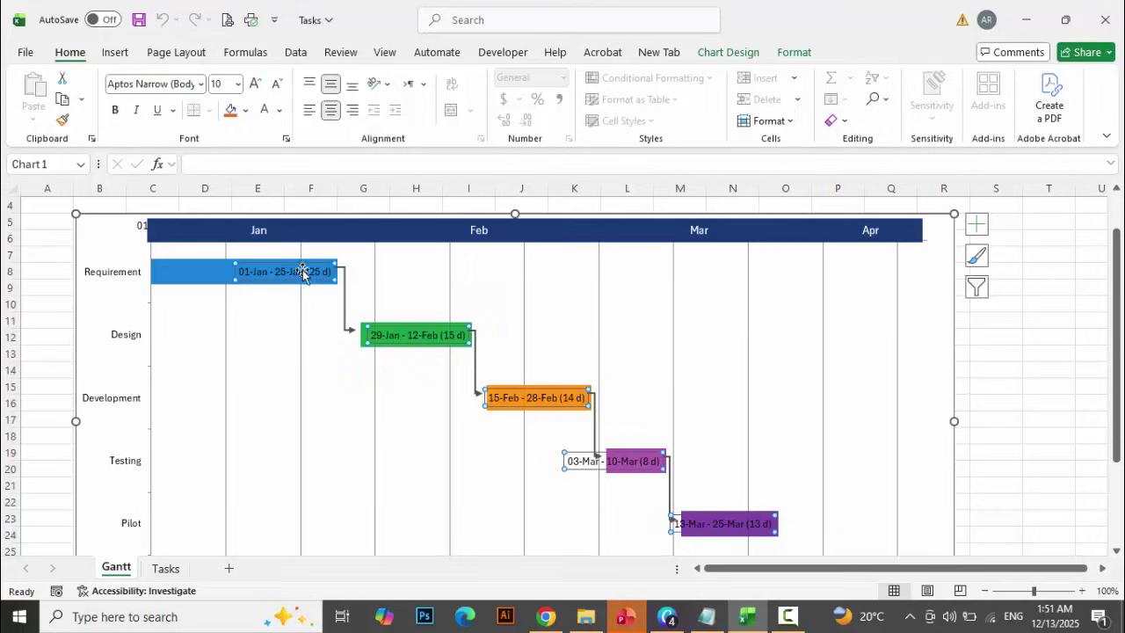
click(267, 114)
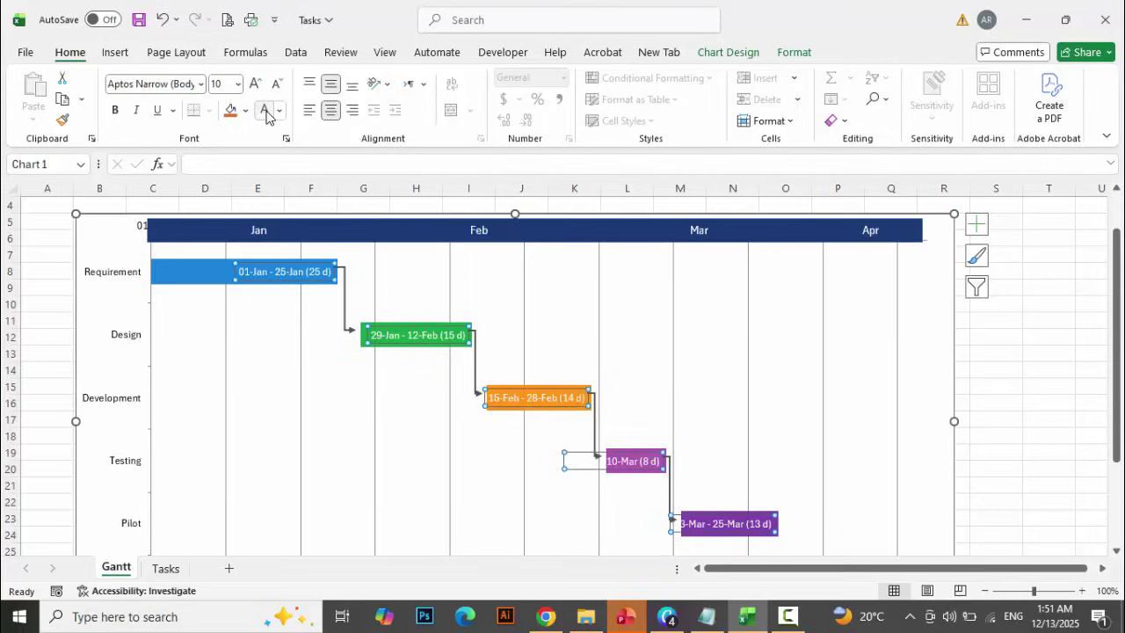
click(277, 84)
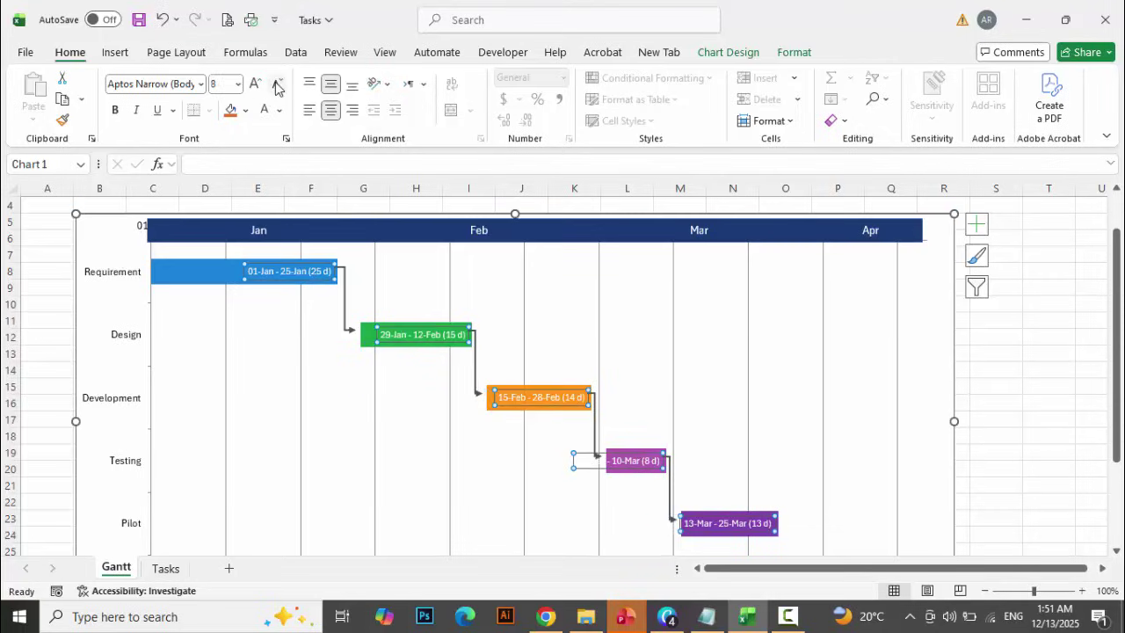
scroll(779, 422, down, 2)
scroll(803, 414, up, 2)
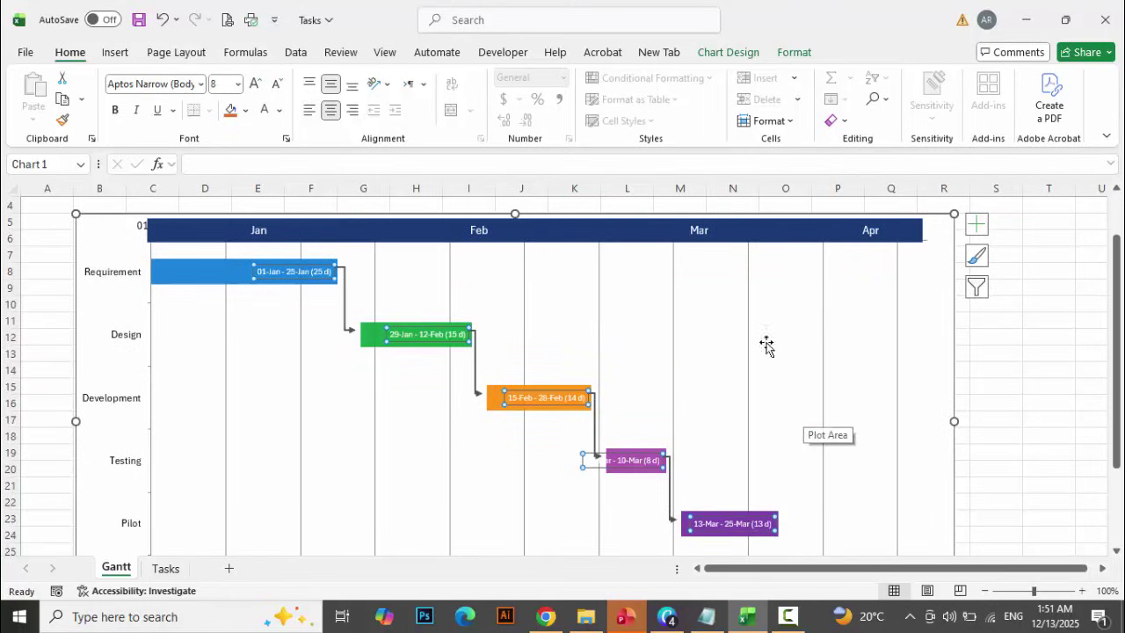
click(771, 229)
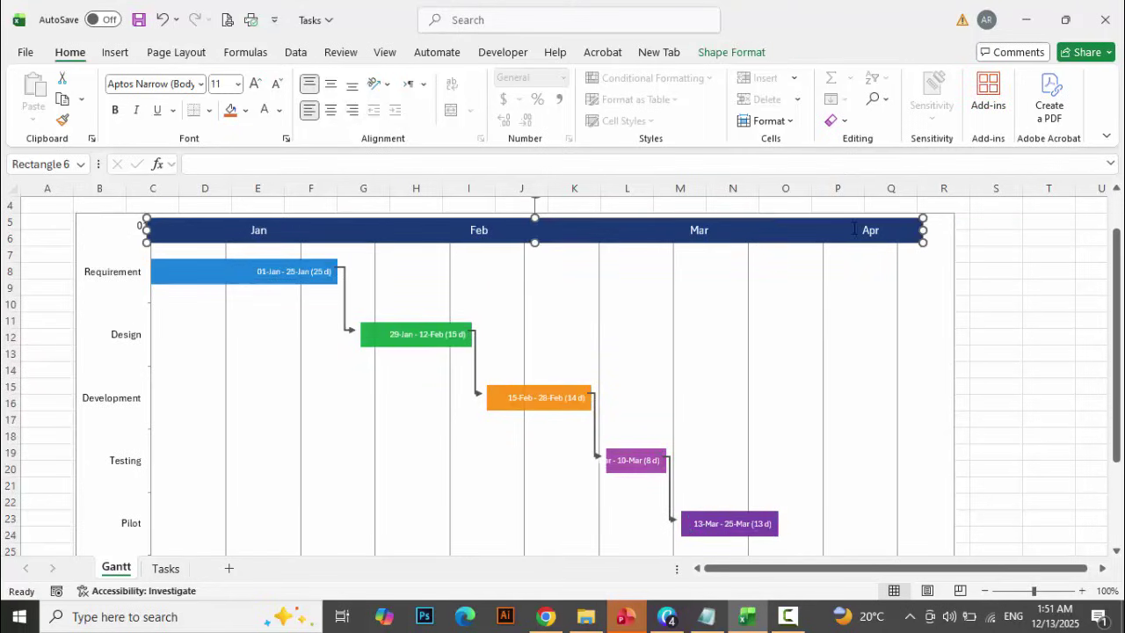
scroll(878, 386, down, 2)
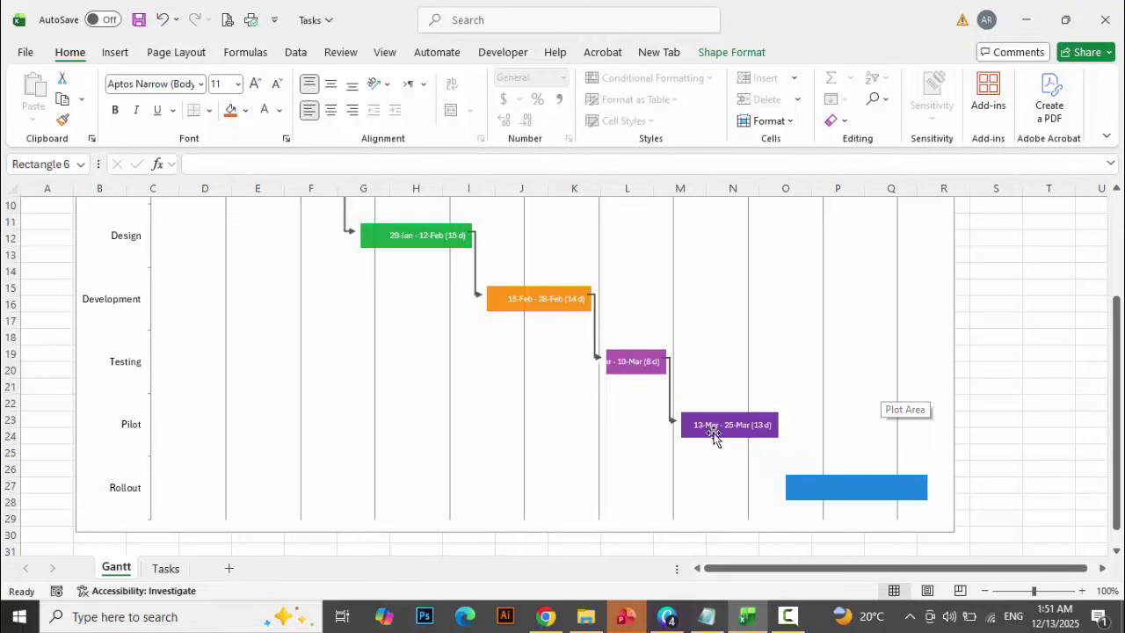
- Switch to the PowerPoint presentation, then enlarge the exported Gantt chart picture and centre it on the slide
click(628, 621)
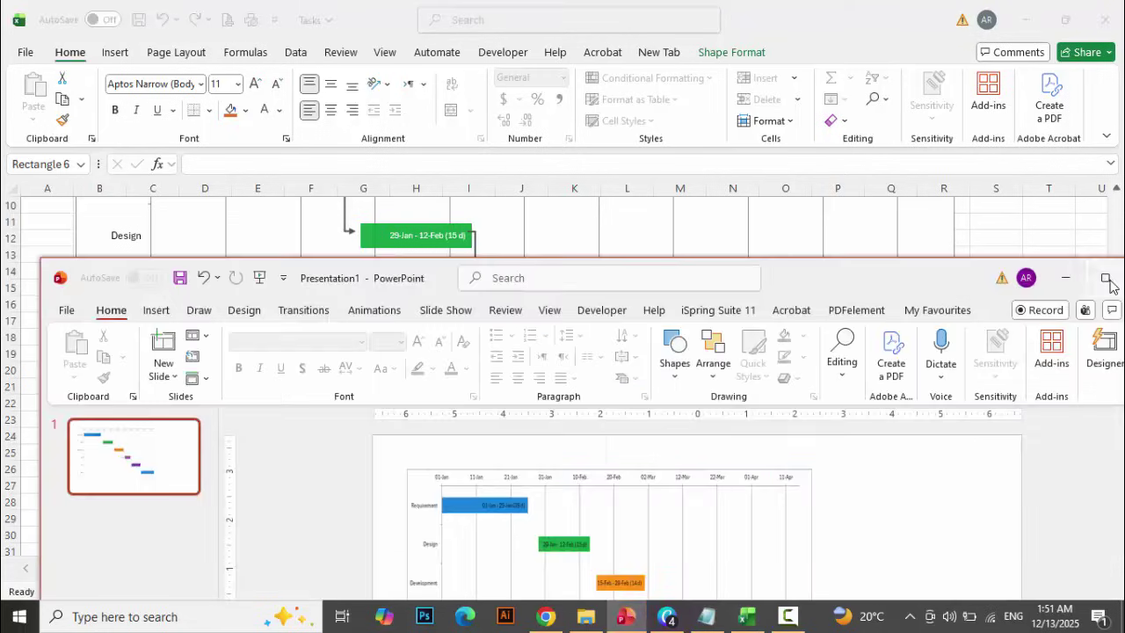
click(1081, 276)
click(712, 227)
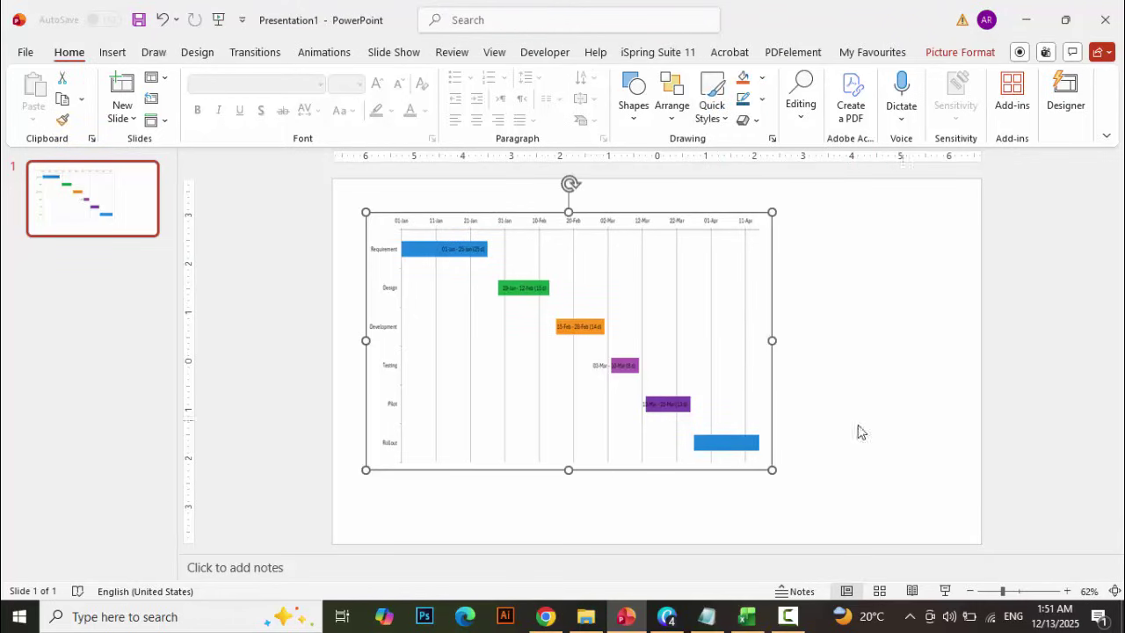
drag(774, 469, 909, 535)
drag(846, 344, 869, 328)
click(947, 310)
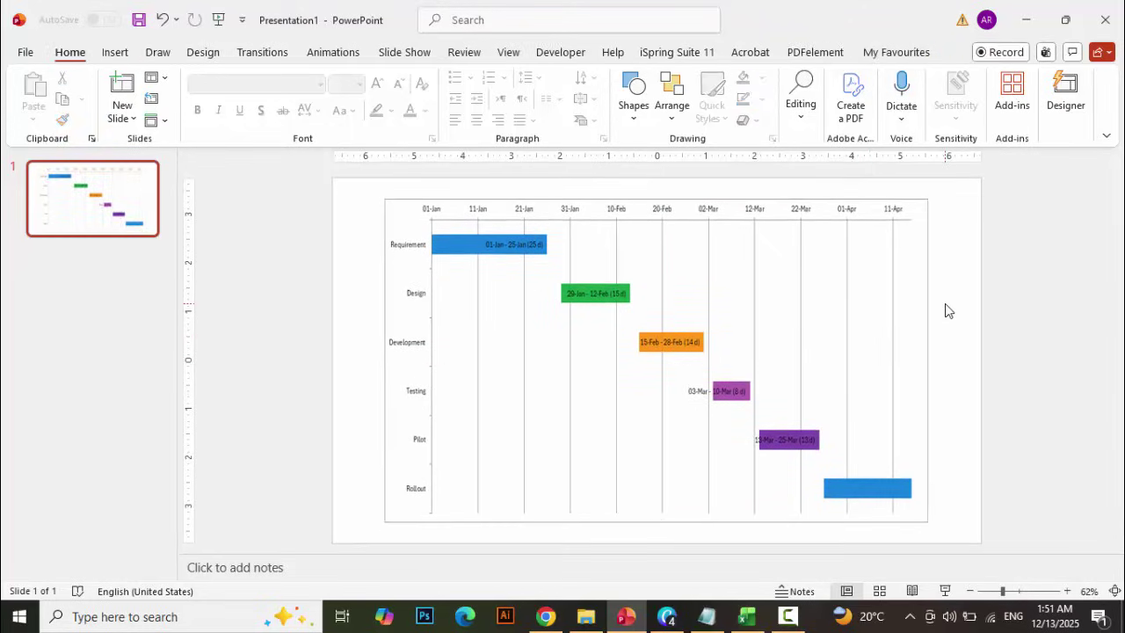
- Switch back to the Excel workbook and show its Tasks sheet
click(777, 242)
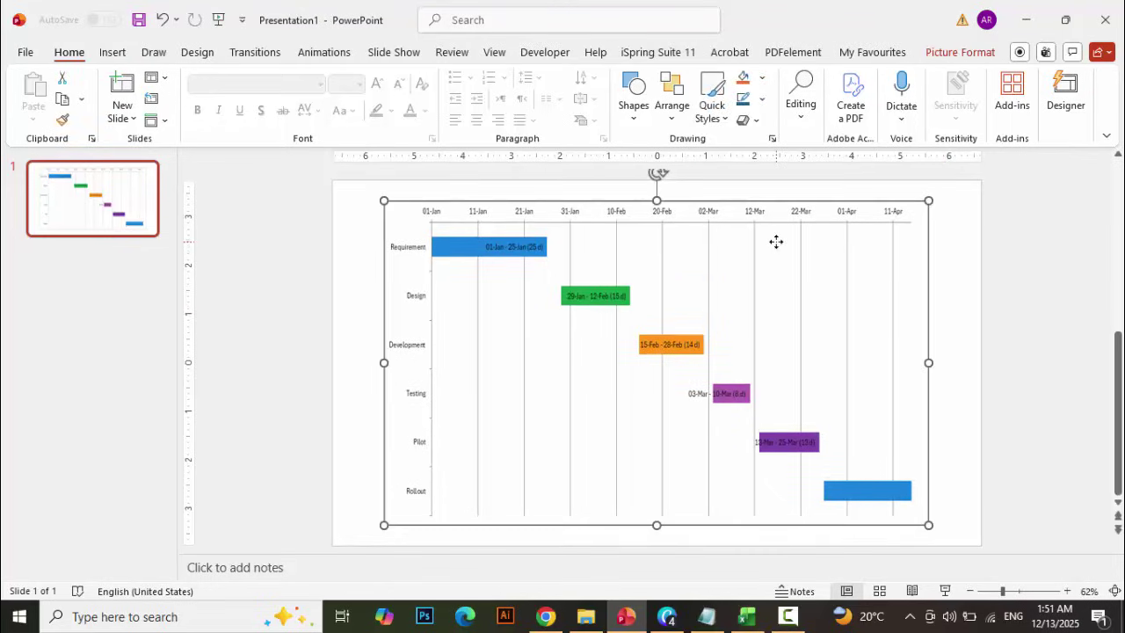
click(745, 617)
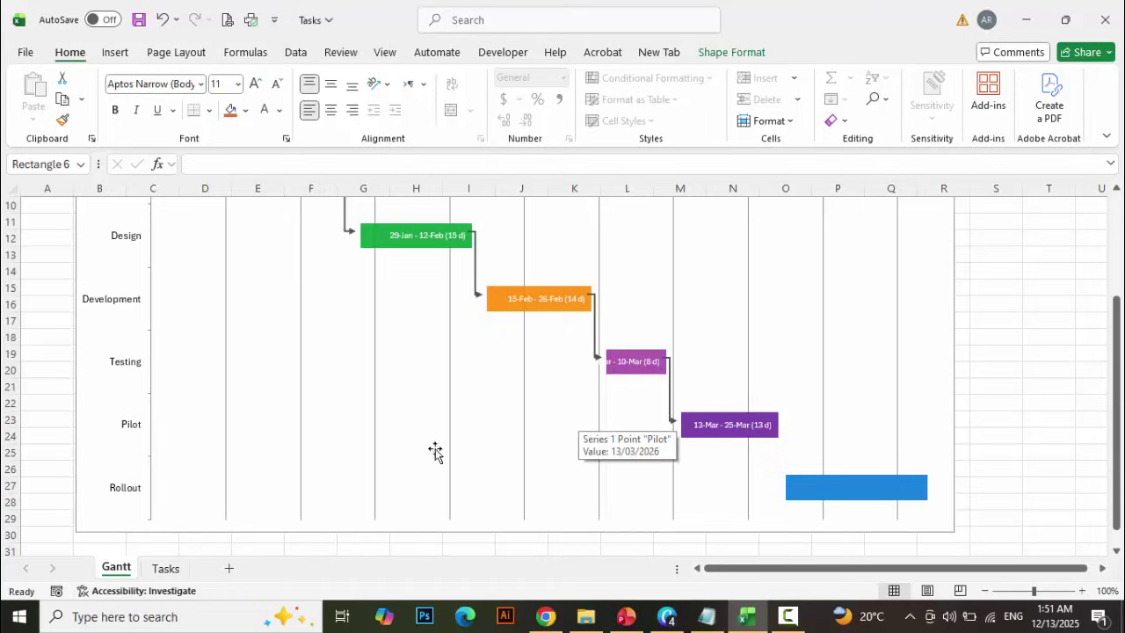
click(160, 570)
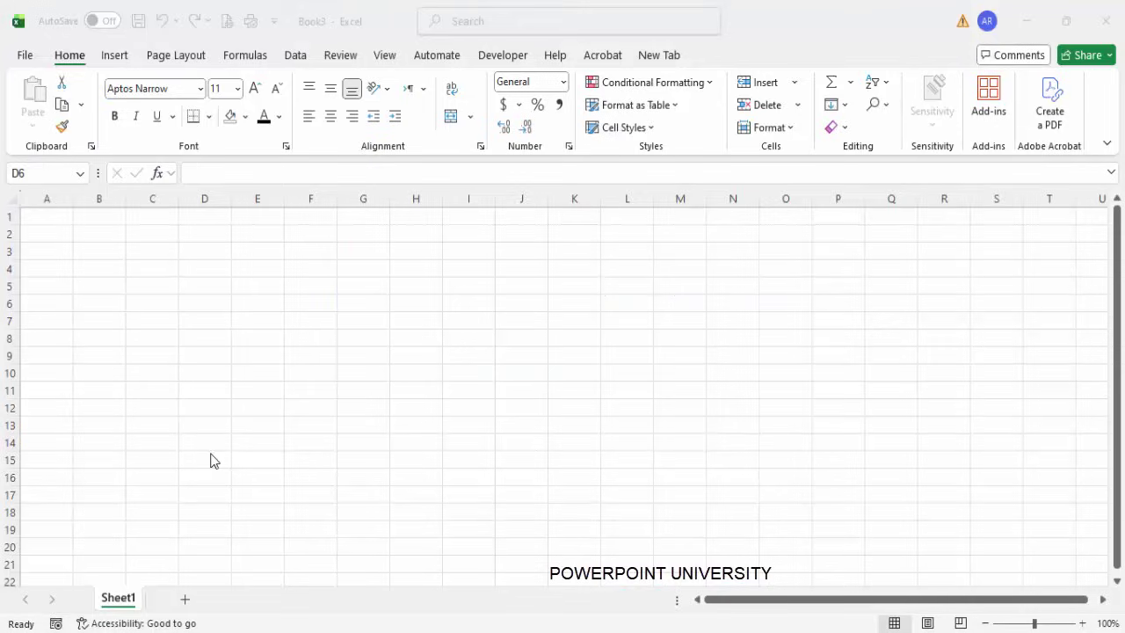
- Rename Sheet1 of the blank workbook Book3 as Tasks
click(110, 597)
double_click(114, 597)
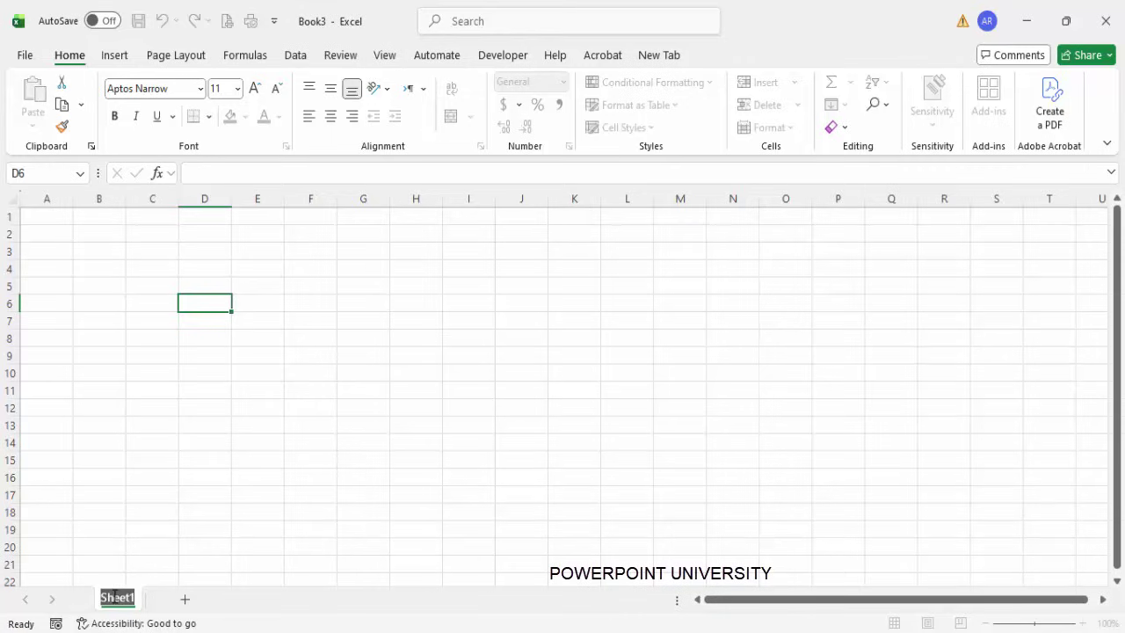
text(Tasks)
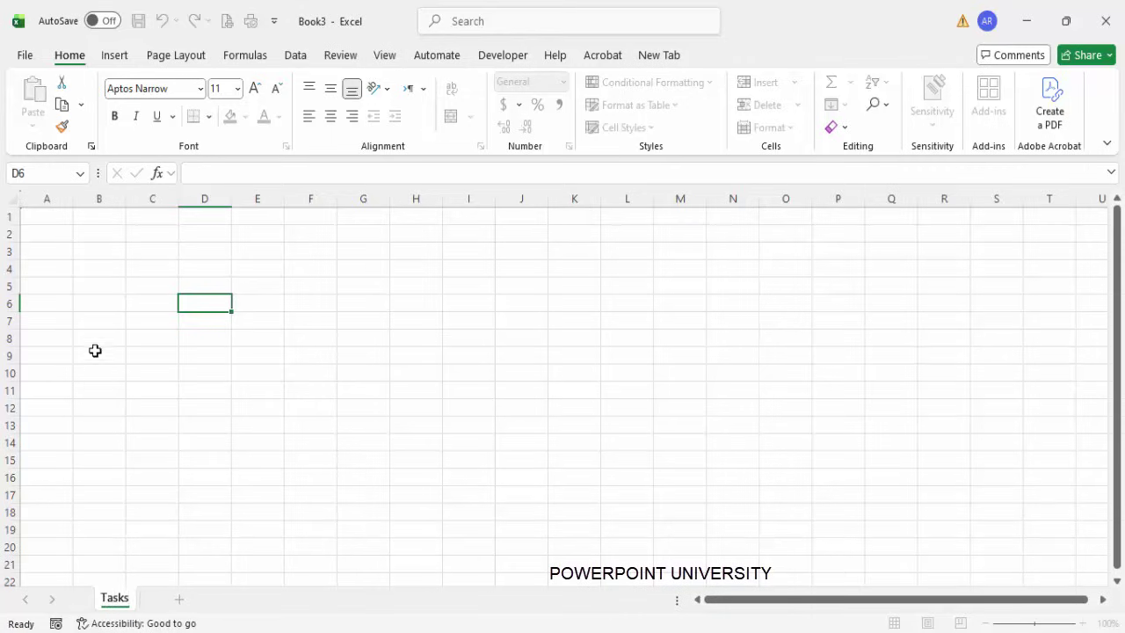
- Enter the headers Tasks, StartDate, EndDate, Duration and Predecessor in cells A1 to E1
click(55, 220)
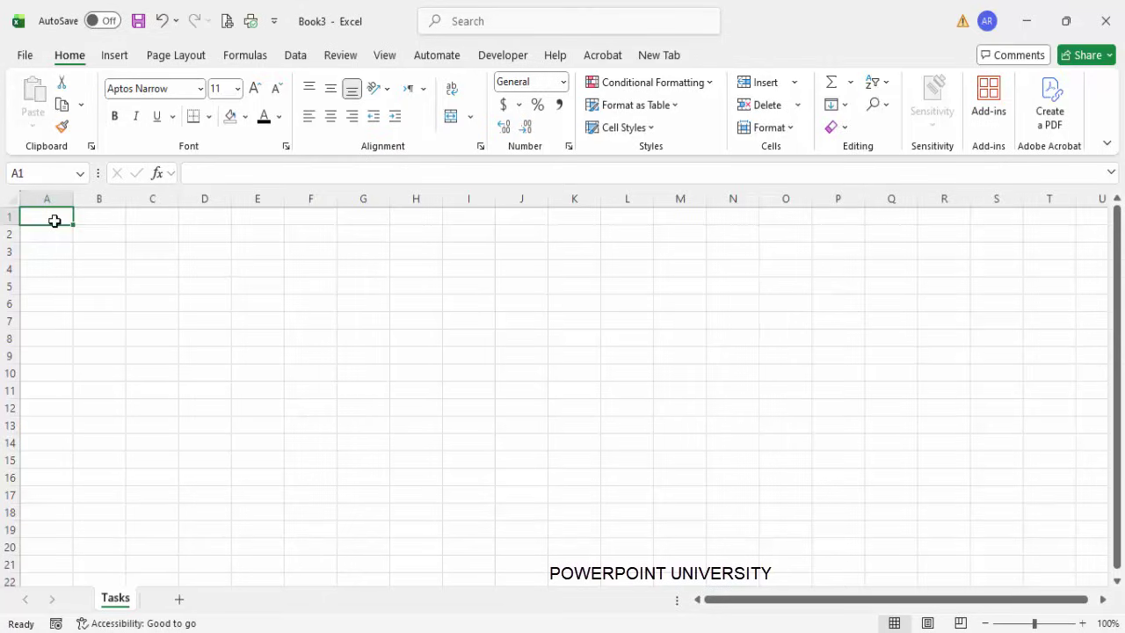
text(Tasks)
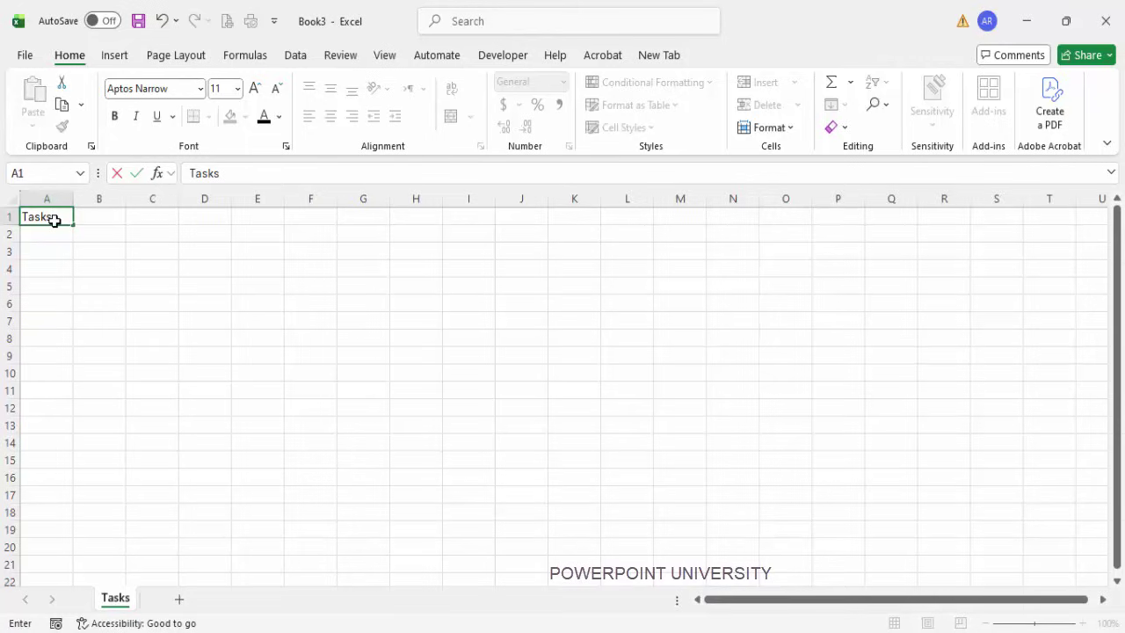
key(Tab)
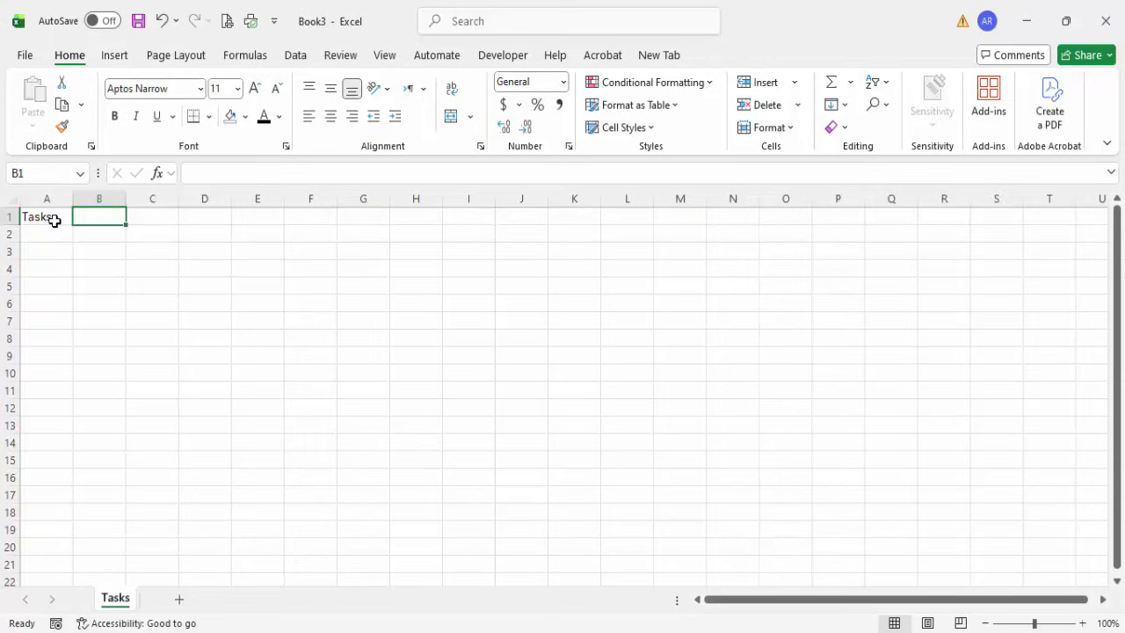
text(StartDate)
key(Tab)
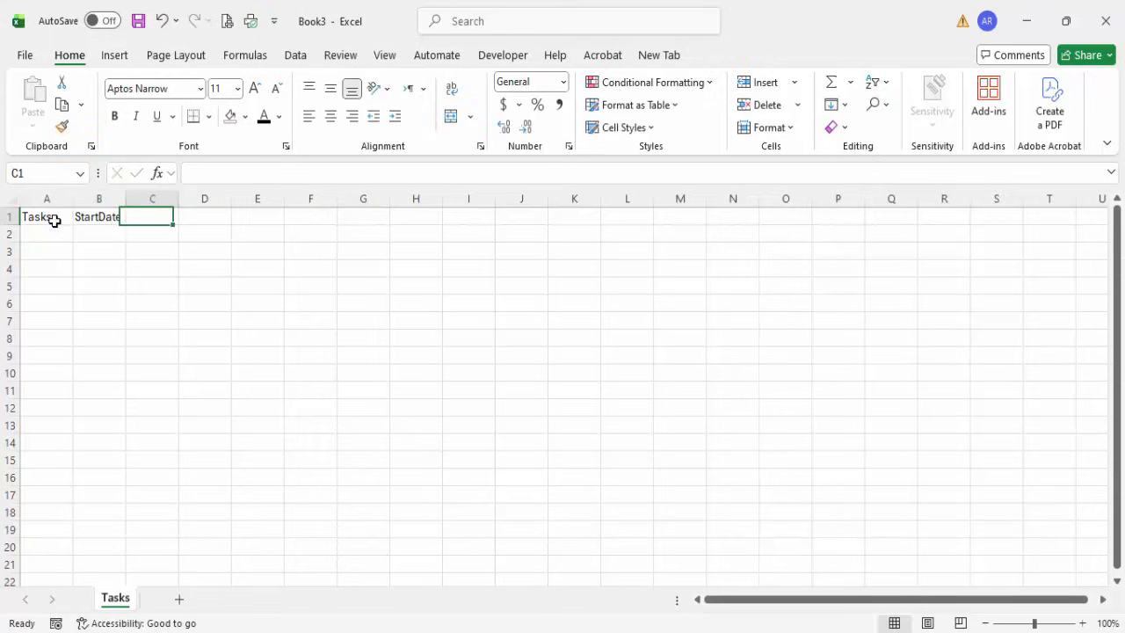
text(EndDate)
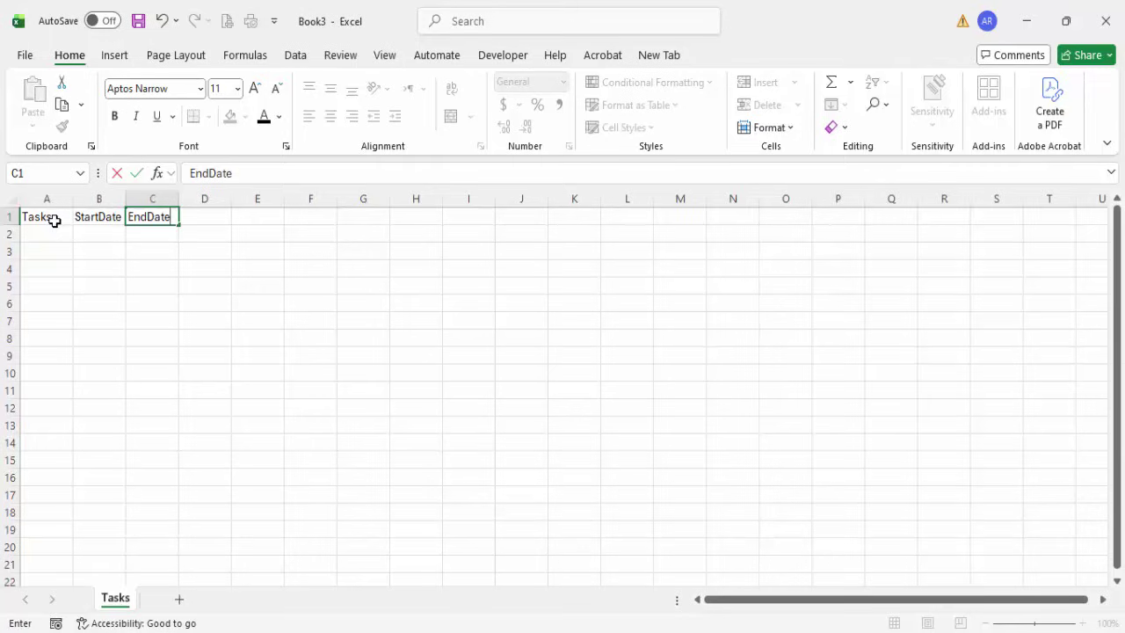
key(Tab)
text(Durat)
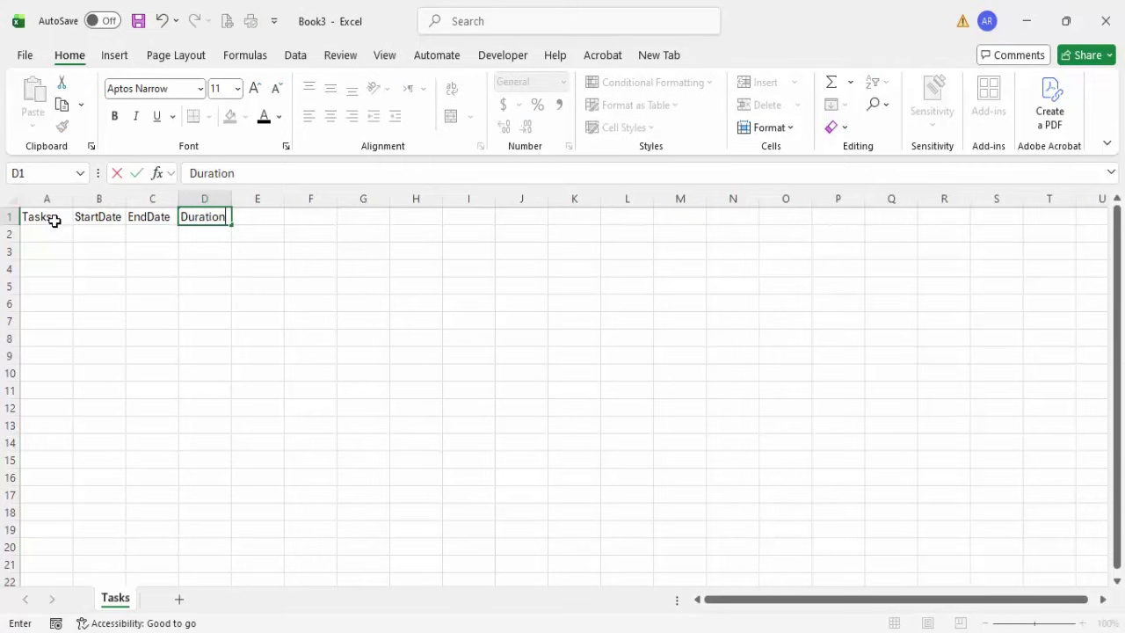
key(Tab)
text(P)
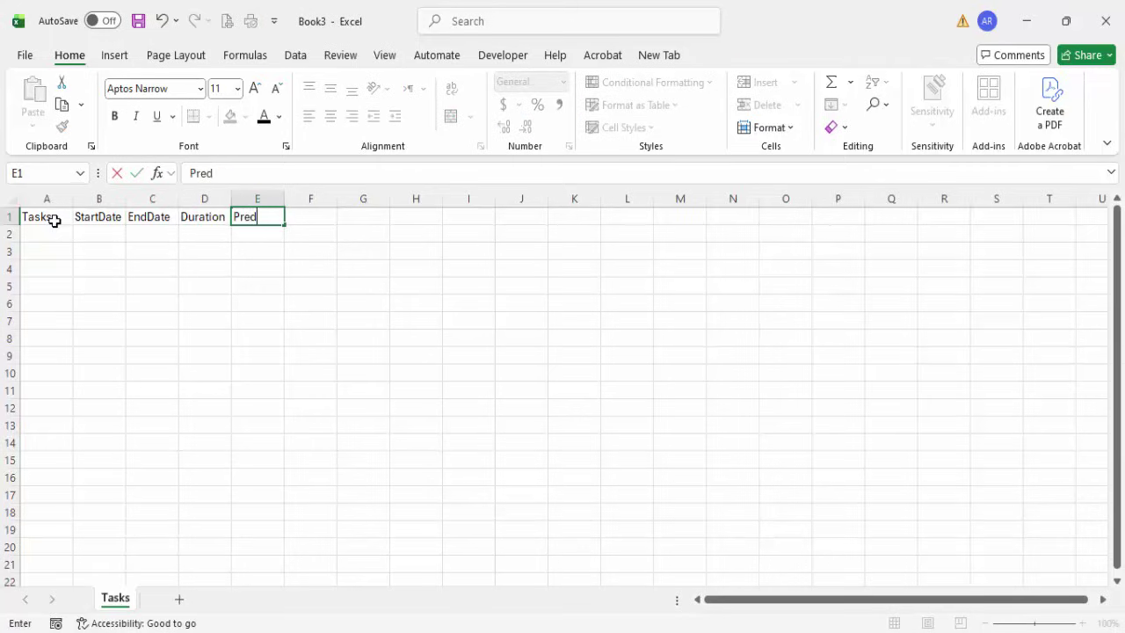
text(redecessor)
key(Return)
click(54, 226)
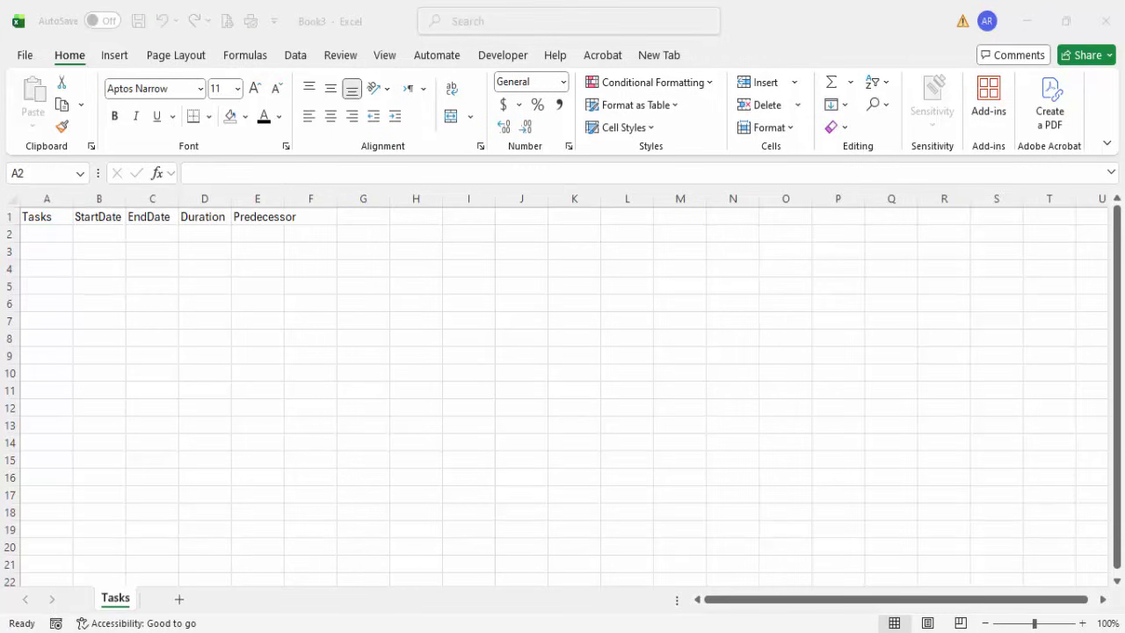
- Copy the sample task rows A2:E7 from workbook Book2 and return to Book3
click(737, 601)
click(35, 236)
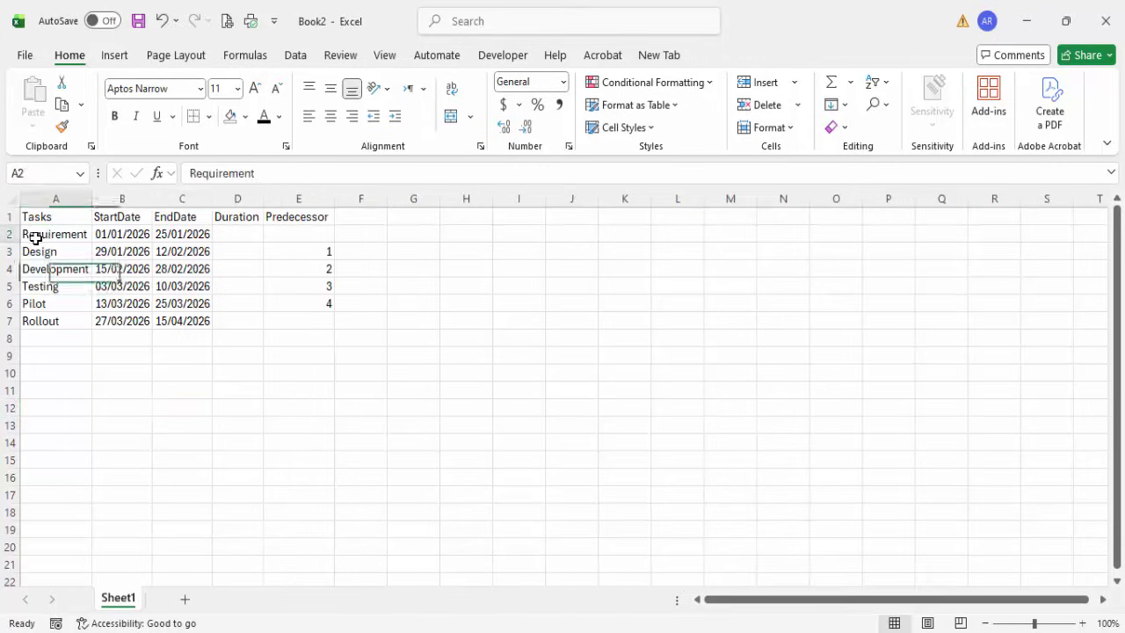
drag(35, 236, 325, 326)
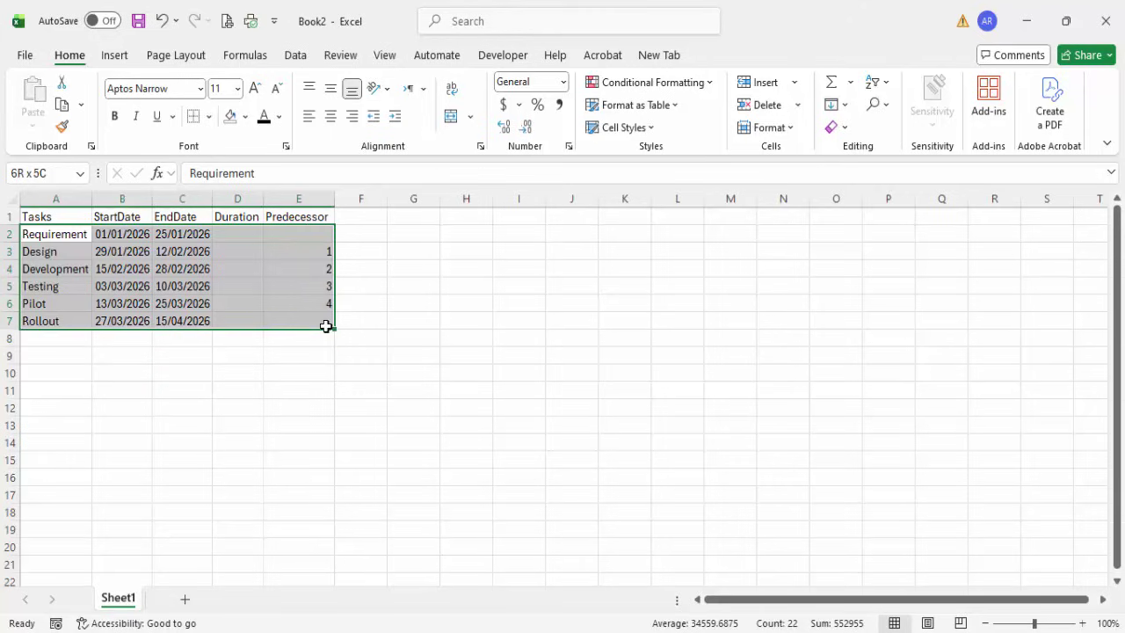
key(ctrl+c)
mouse_move(787, 606)
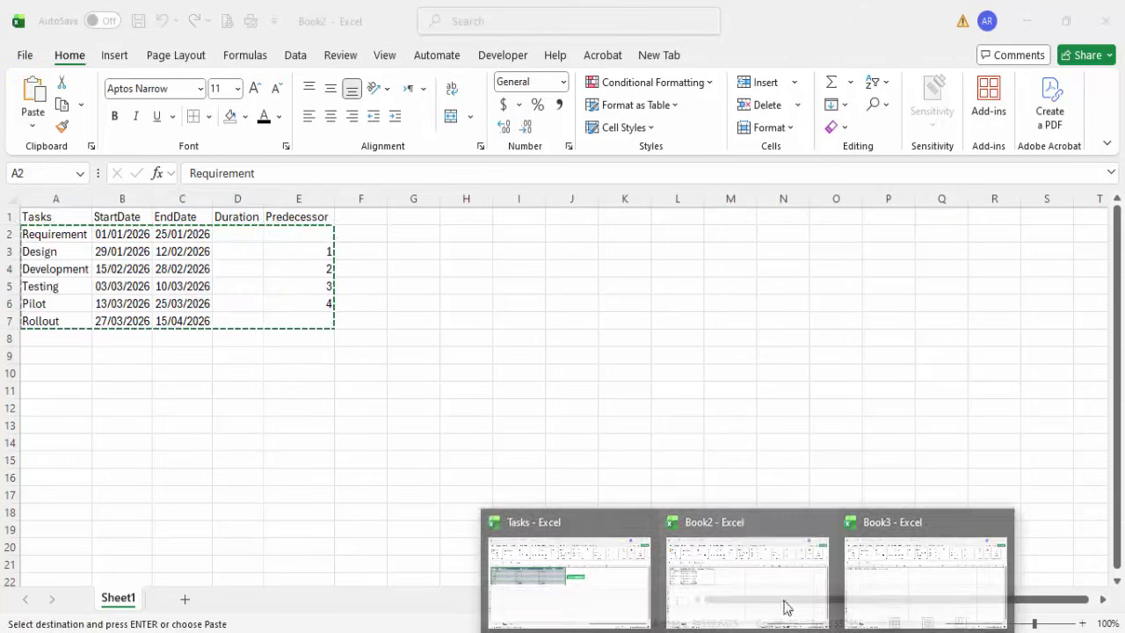
click(882, 592)
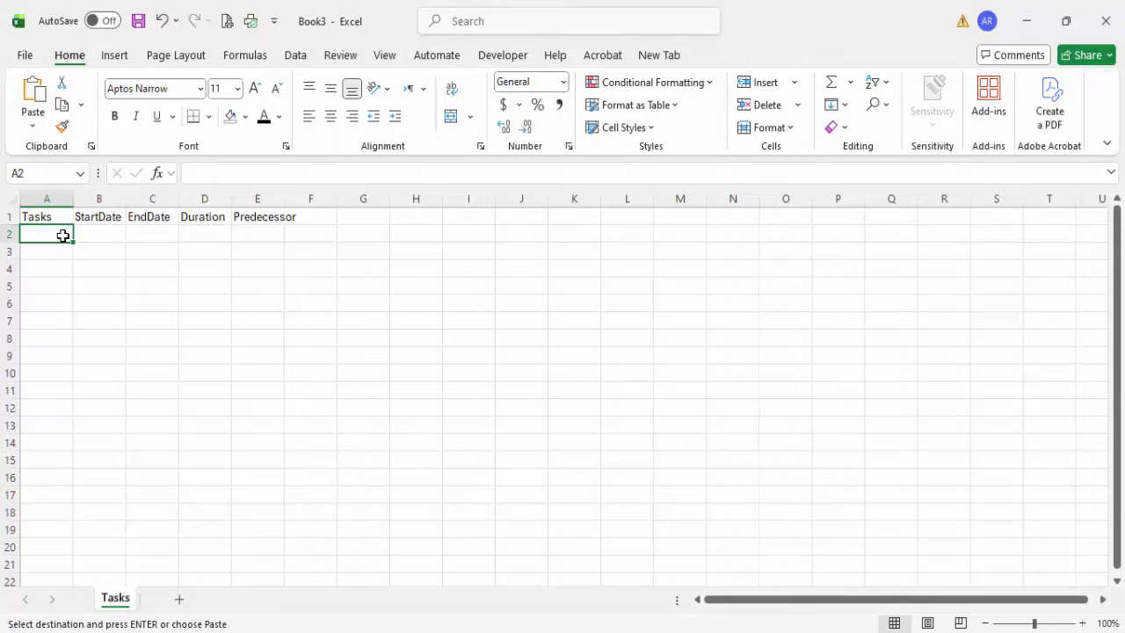
- Format the StartDate and EndDate cells B2:C7 with the custom date format dd/mm/yyyy
drag(99, 233, 161, 321)
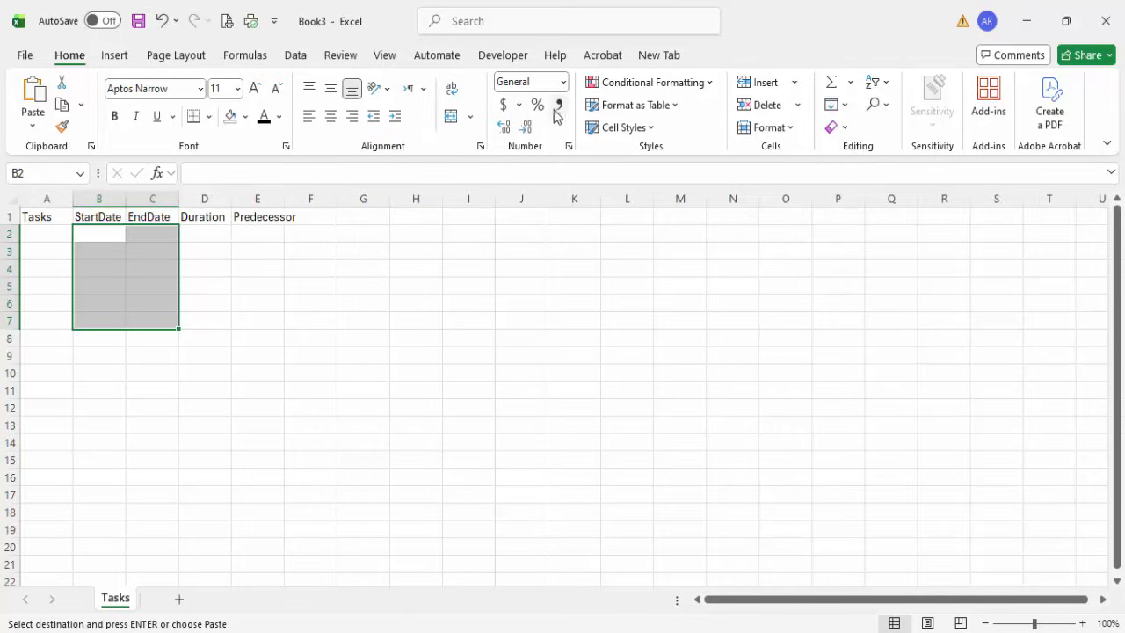
click(562, 82)
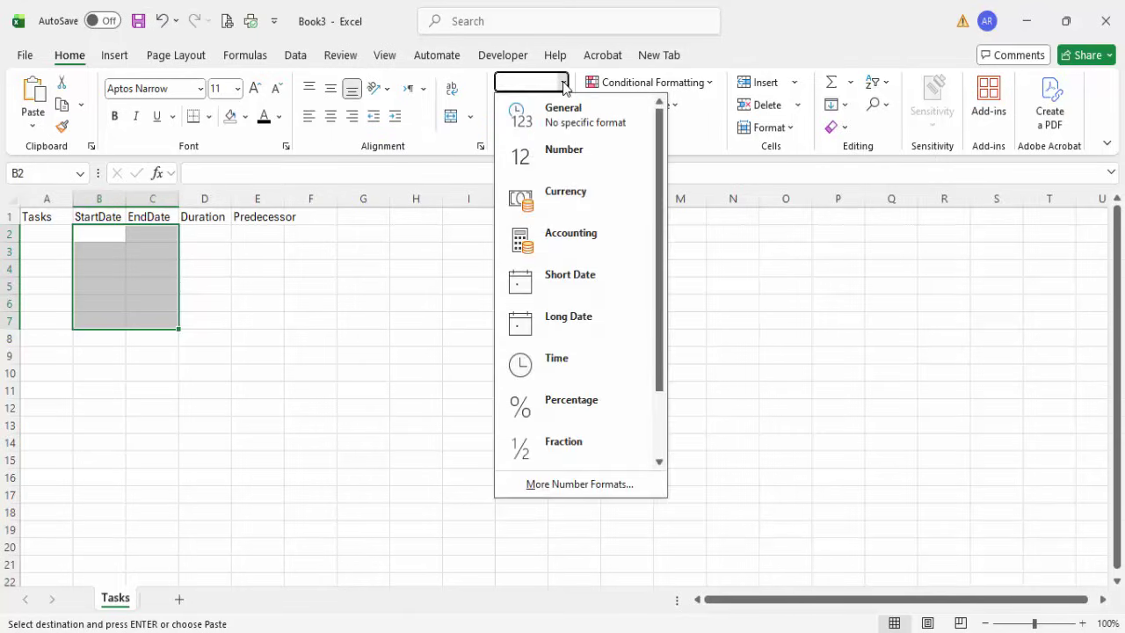
click(571, 485)
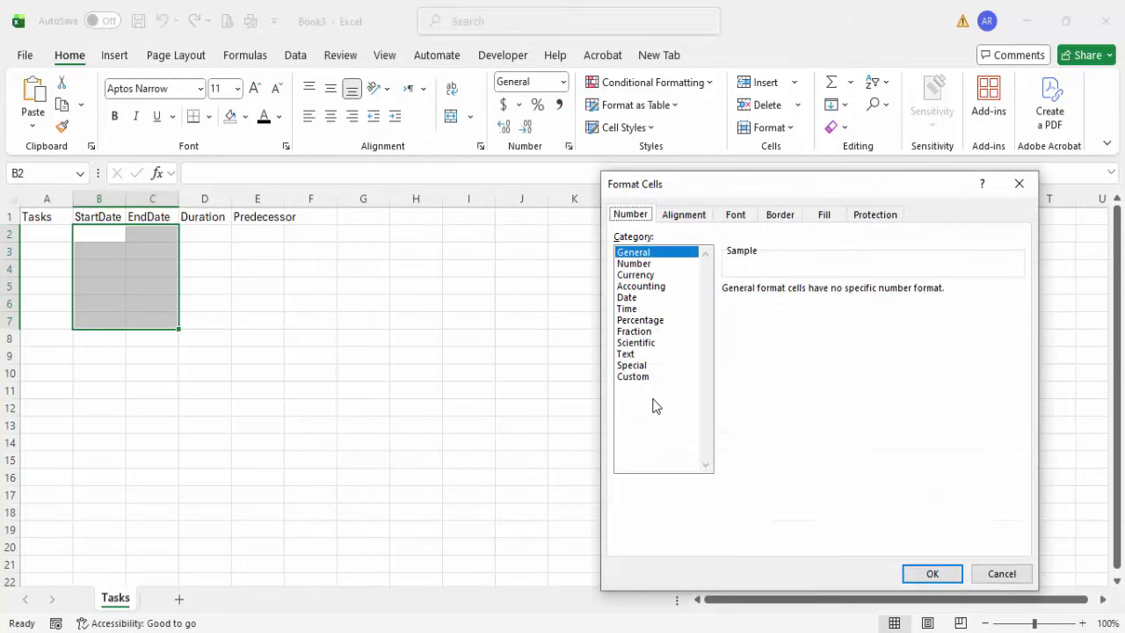
click(633, 299)
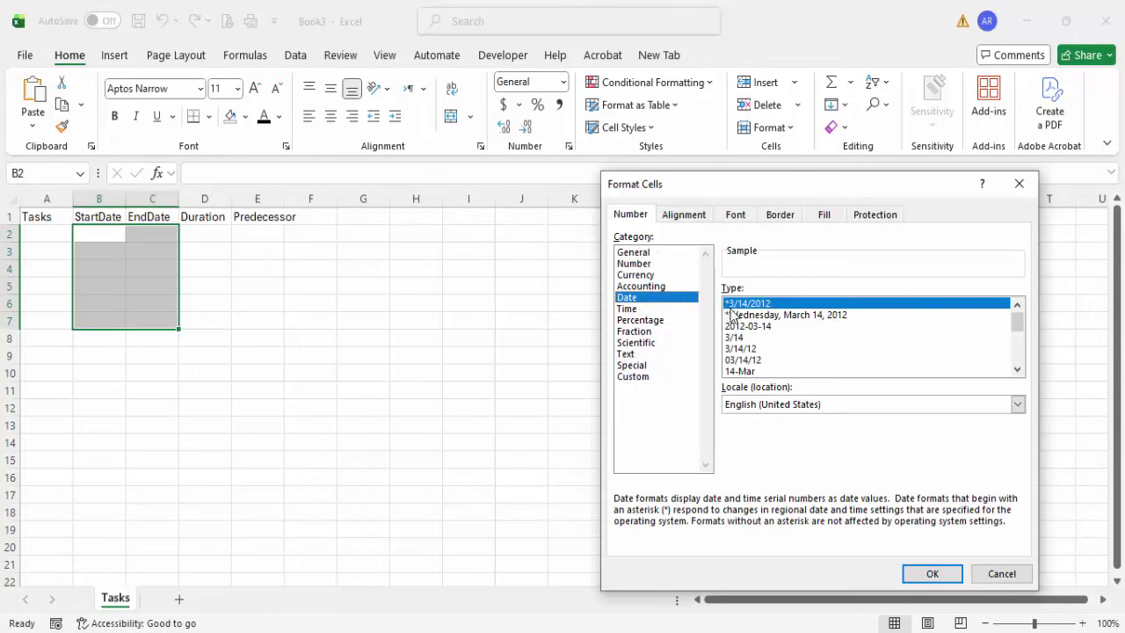
click(631, 377)
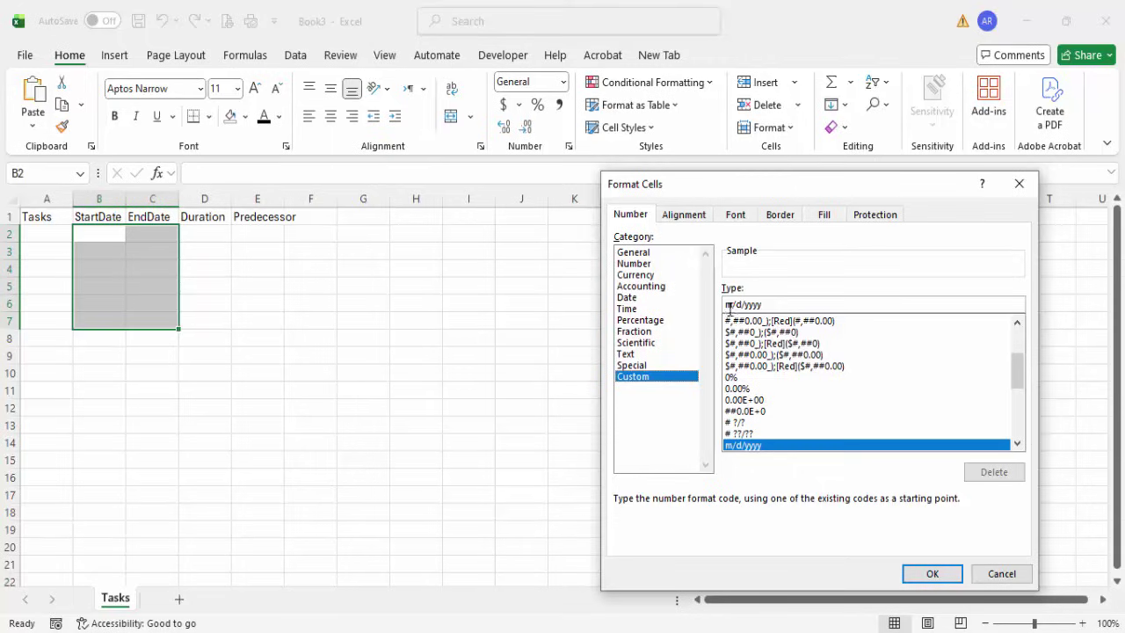
triple_click(804, 301)
text(dd/d/yyyy)
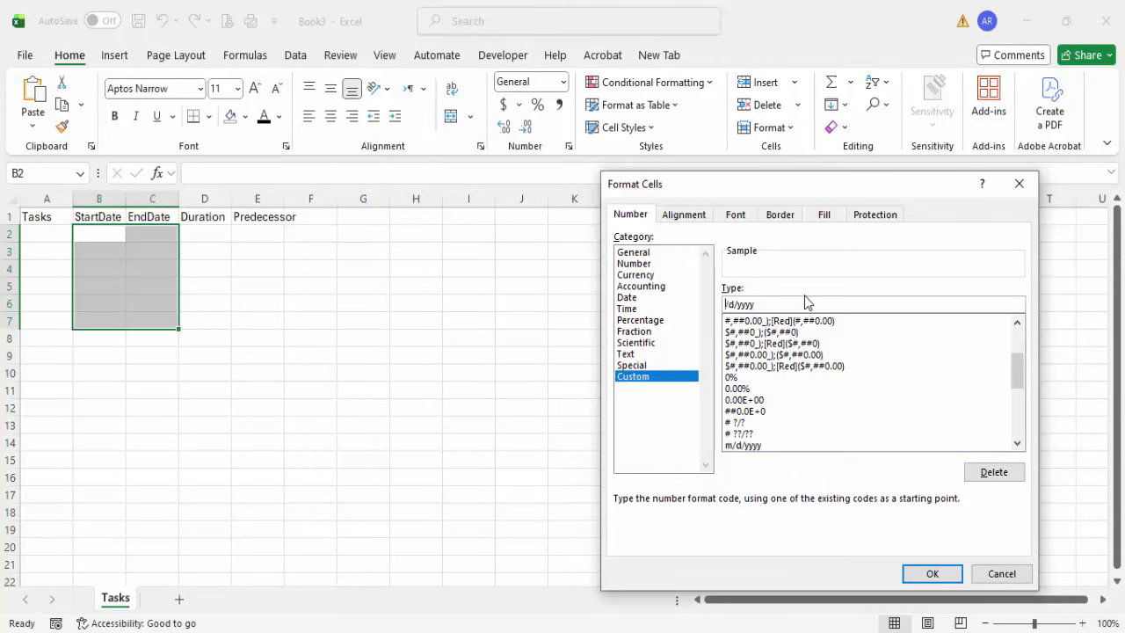
click(743, 304)
key(BackSpace)
text(mm)
click(930, 573)
click(399, 379)
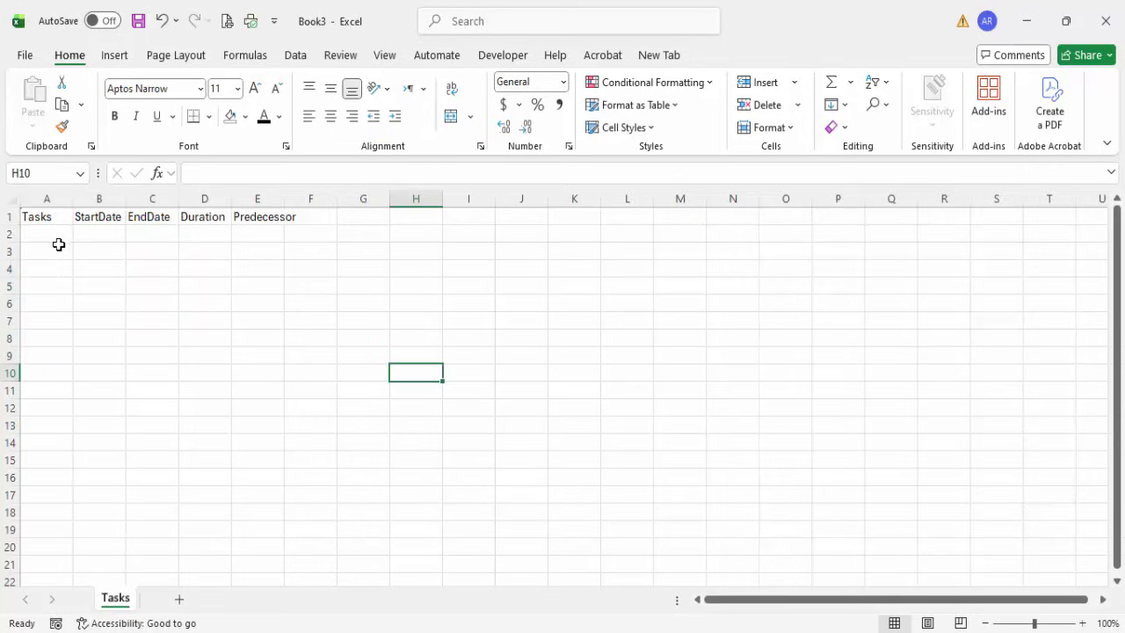
- Copy the task rows A2:E7 from workbook Book2 and paste them at A2 of the Tasks sheet in Book3
click(60, 234)
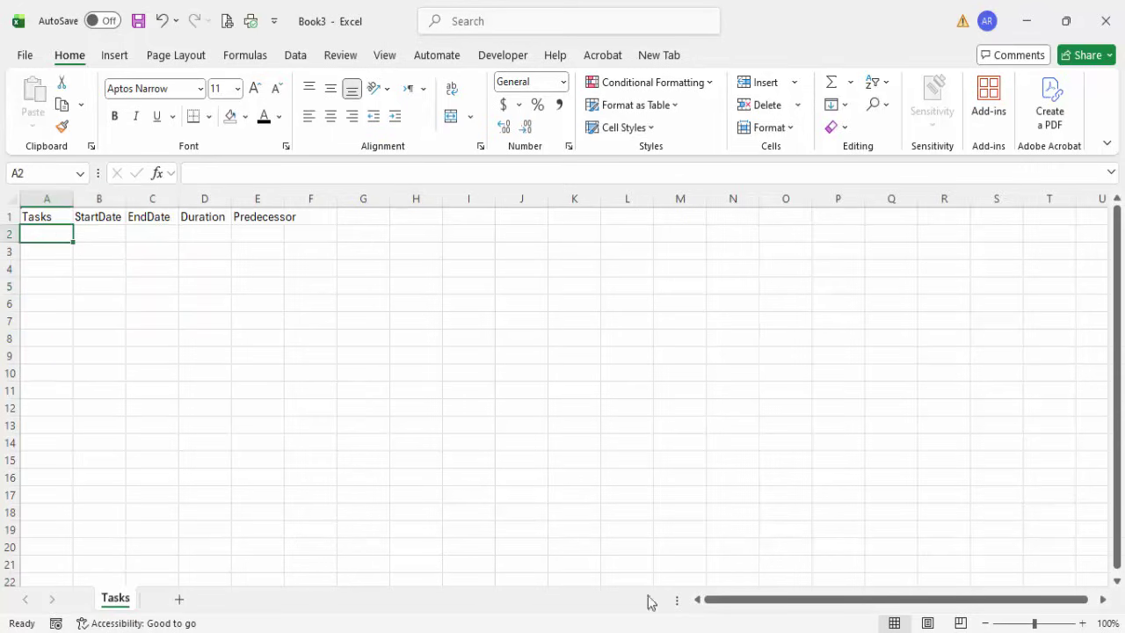
click(755, 598)
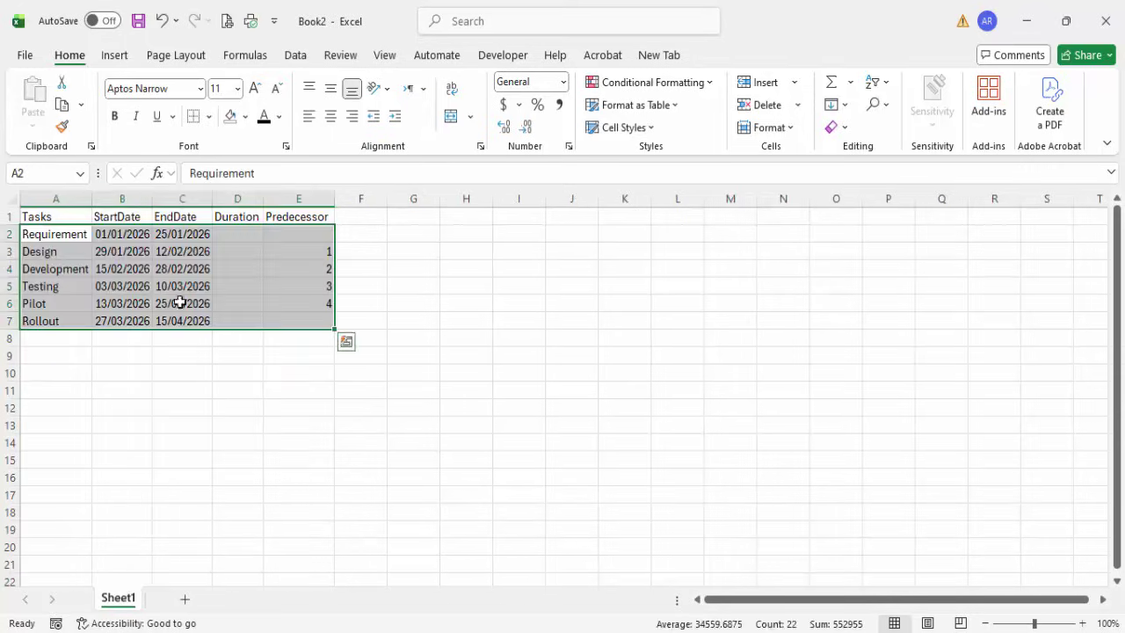
key(ctrl+c)
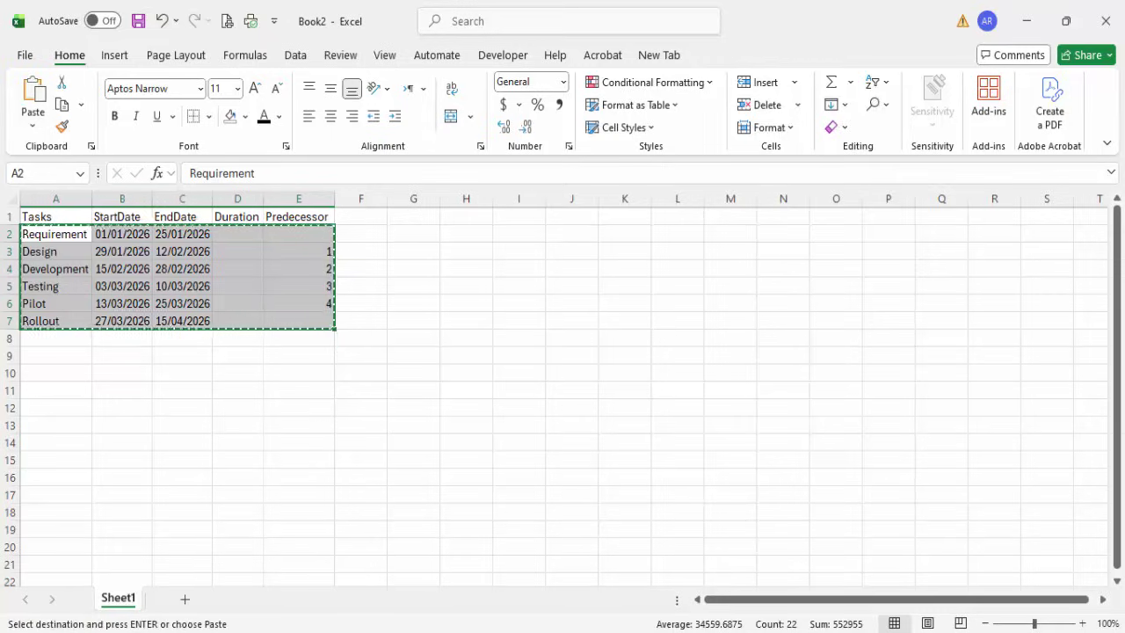
click(842, 587)
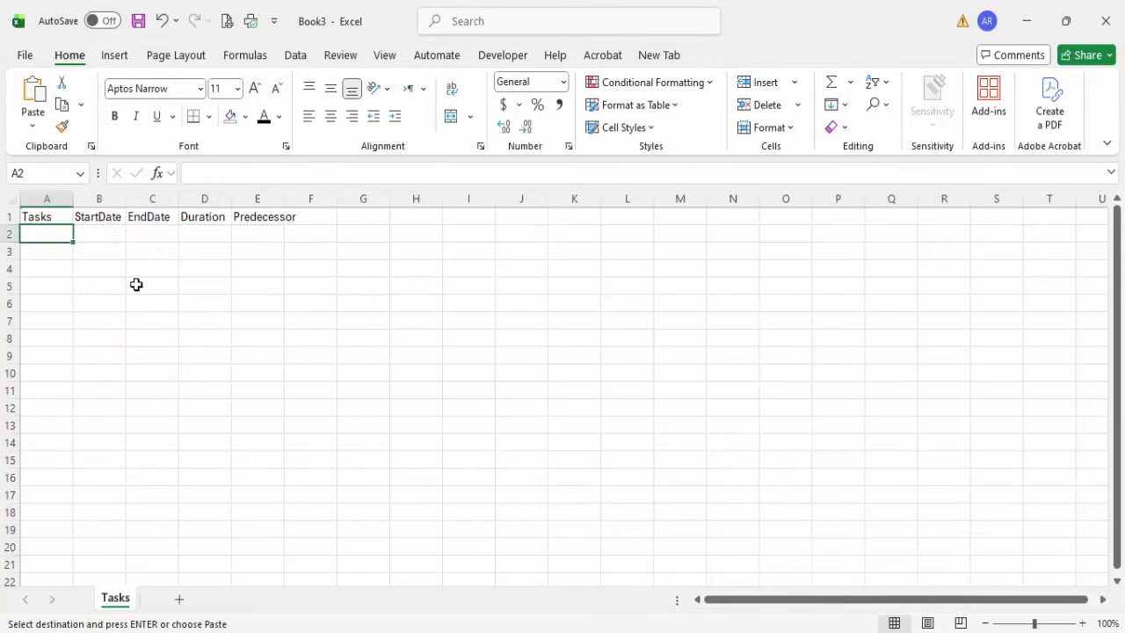
key(ctrl+v)
click(209, 390)
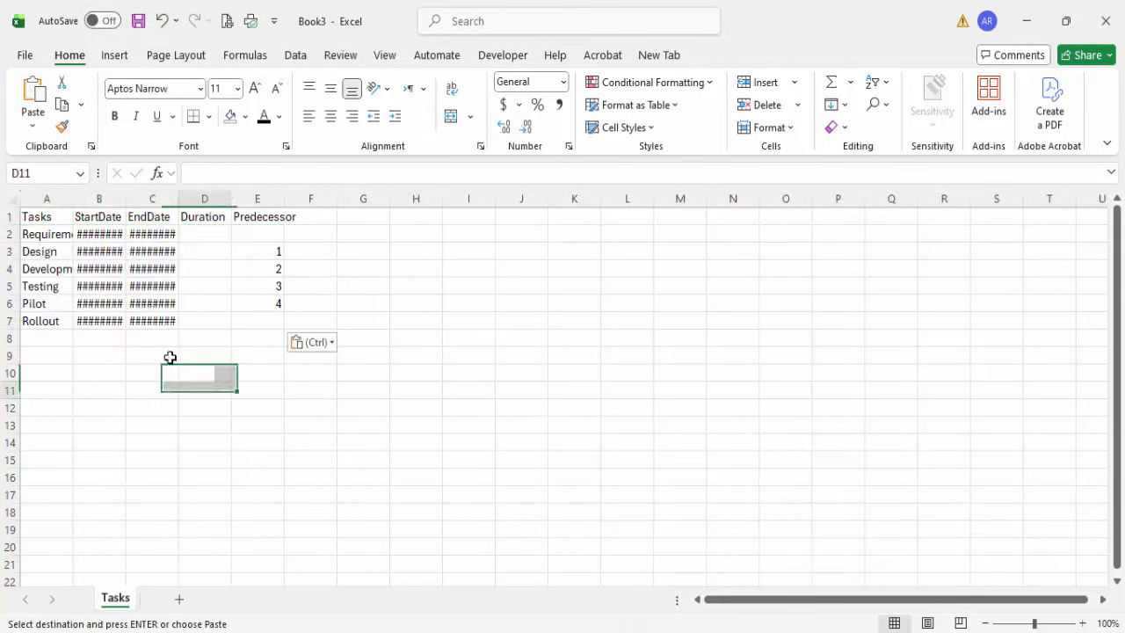
- Auto-fit the widths of the StartDate, EndDate and Tasks columns to their contents
double_click(126, 198)
double_click(186, 198)
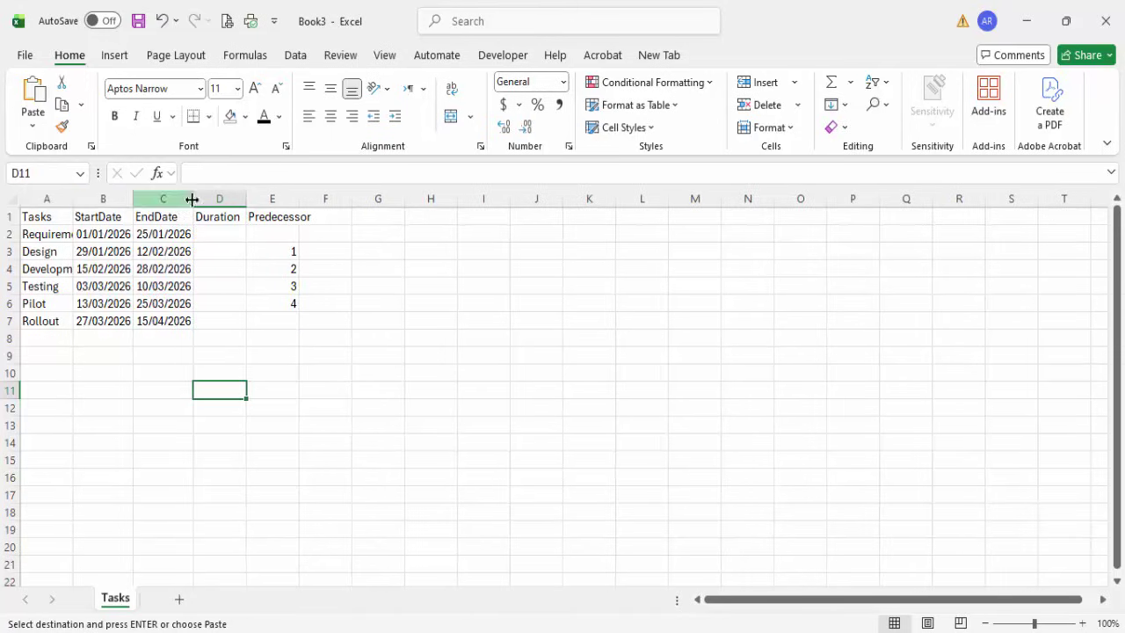
click(217, 270)
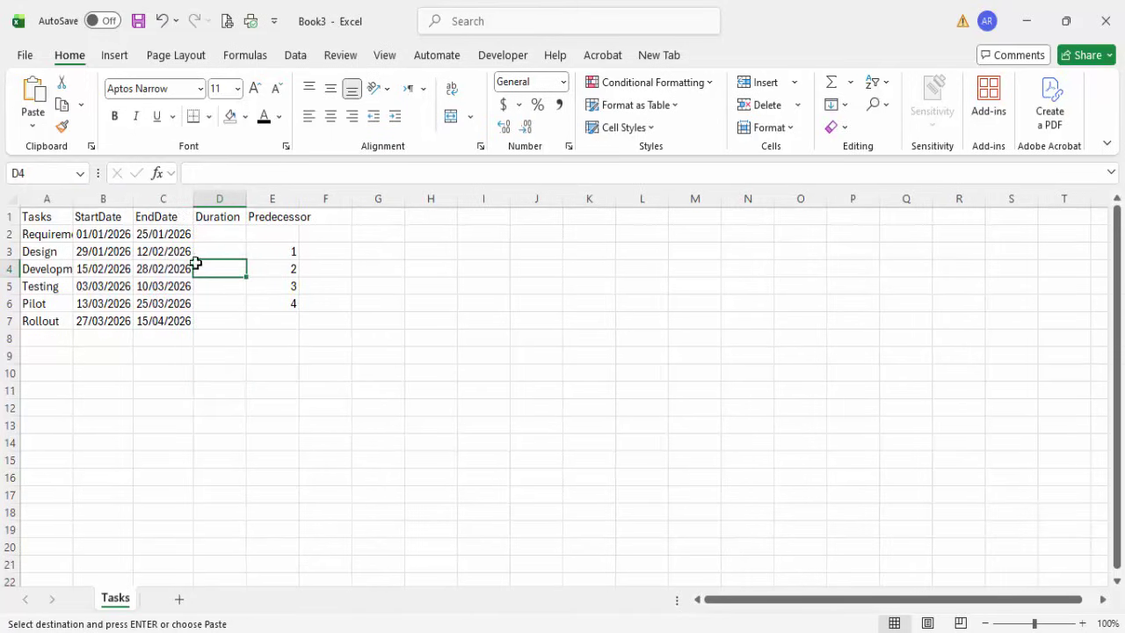
click(74, 199)
double_click(74, 199)
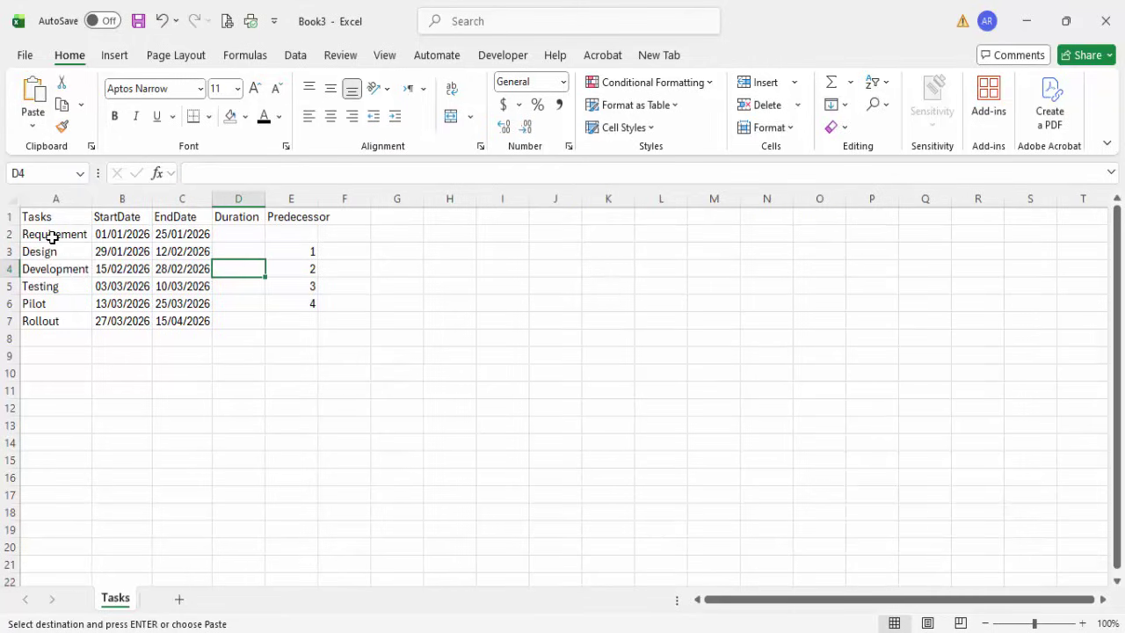
- Review the task names in column A and how the Predecessor numbers relate to them
click(56, 233)
click(60, 250)
click(62, 271)
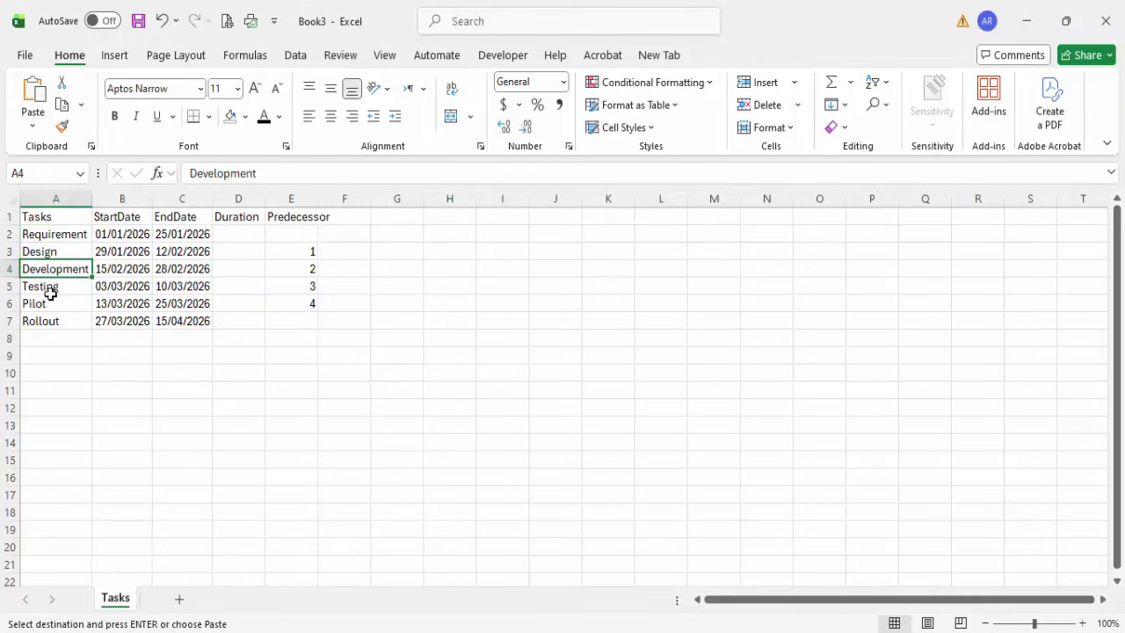
click(47, 292)
click(45, 305)
click(59, 323)
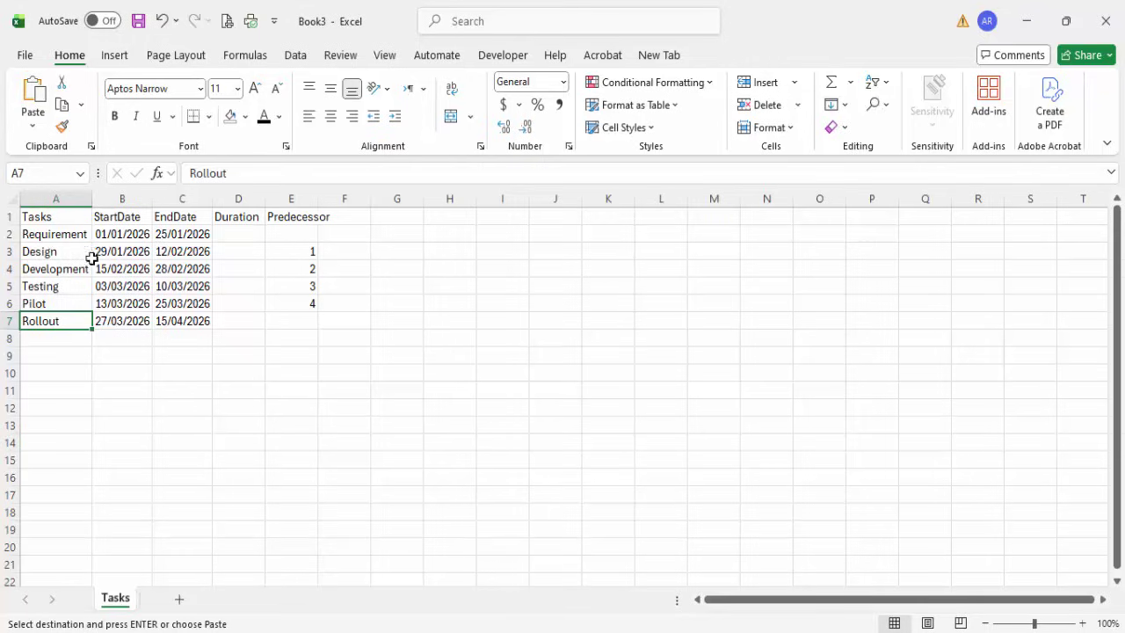
click(54, 233)
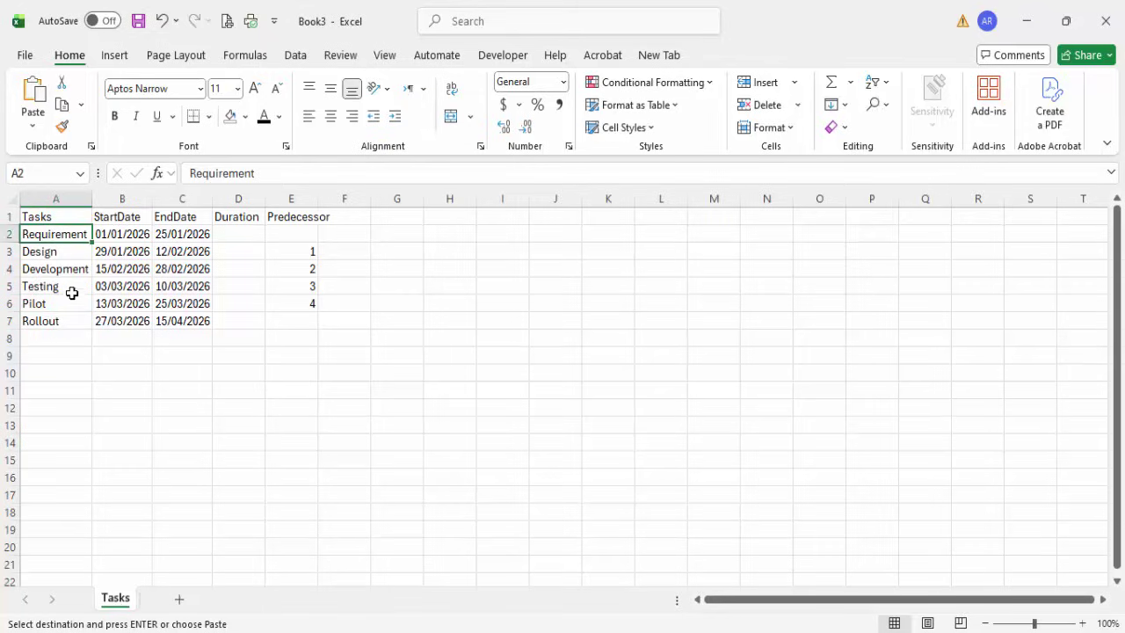
click(285, 271)
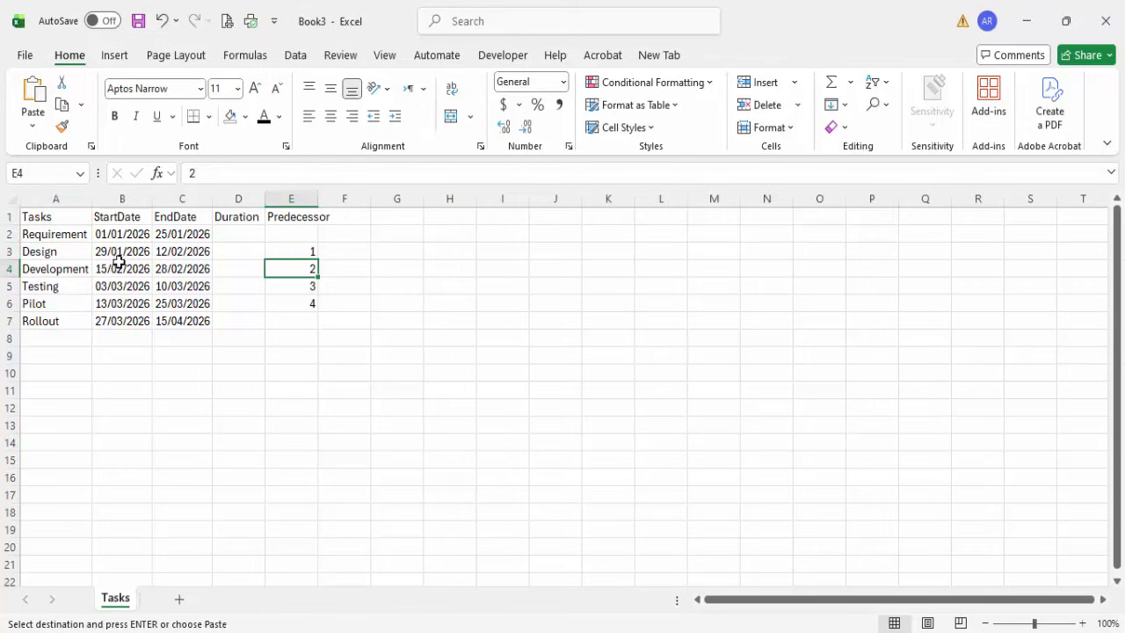
click(53, 252)
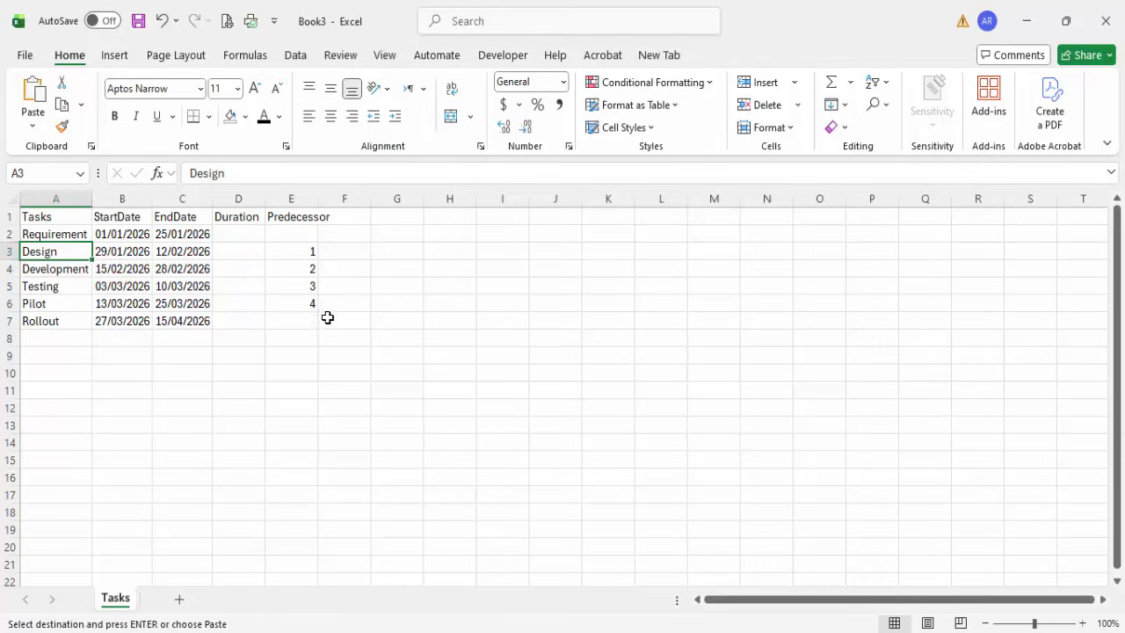
click(293, 336)
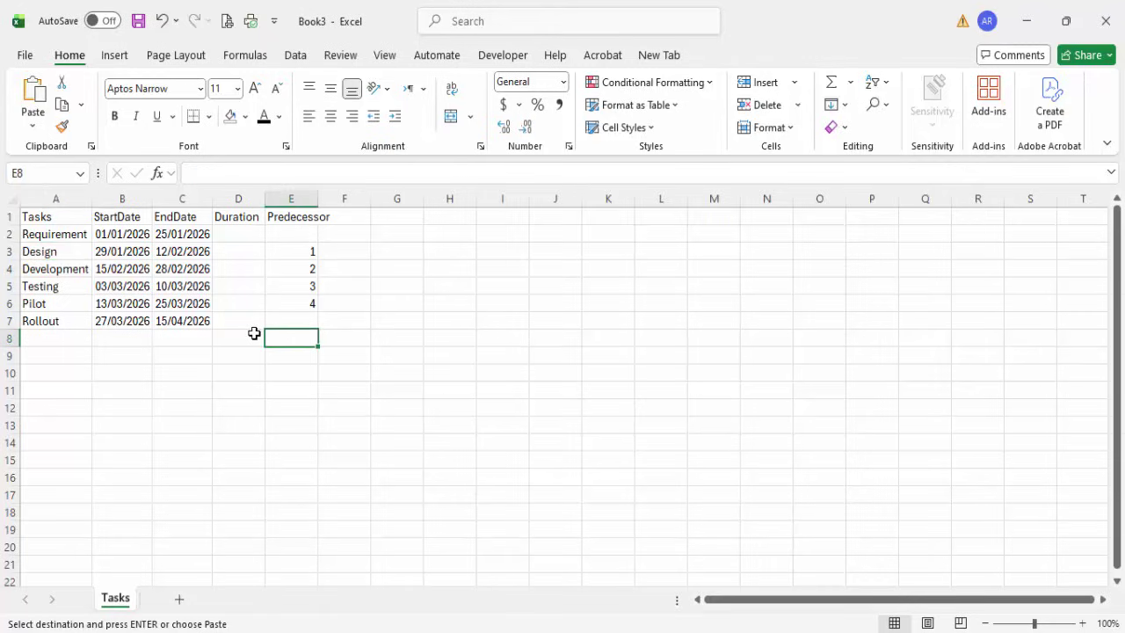
- Examine the Design task's start and end dates against the Requirement task it depends on
click(66, 218)
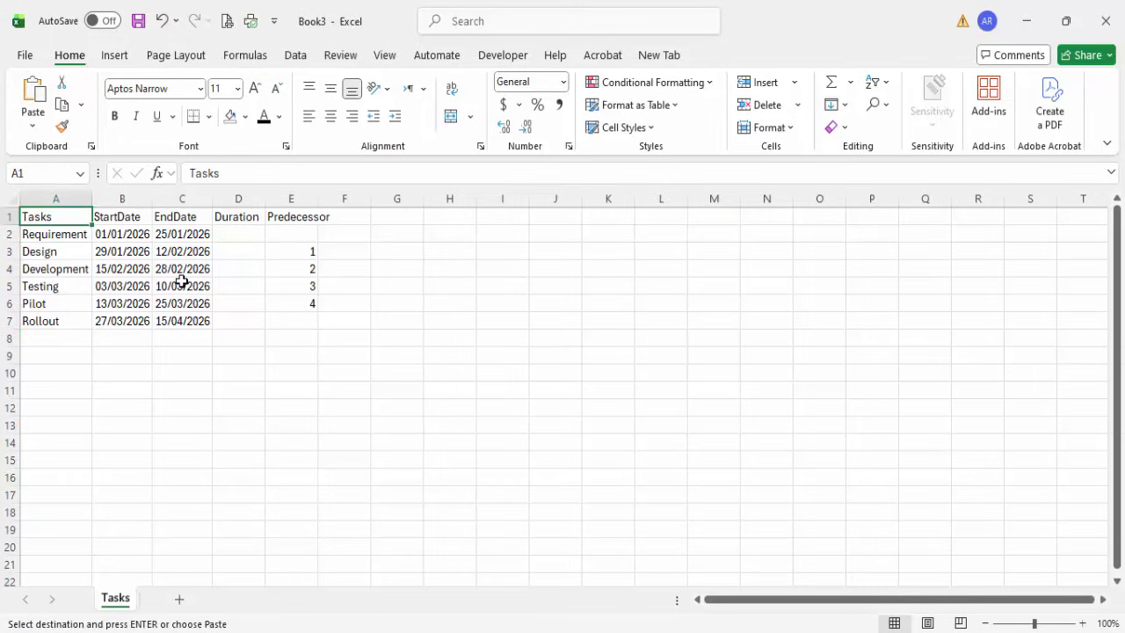
click(55, 250)
click(134, 252)
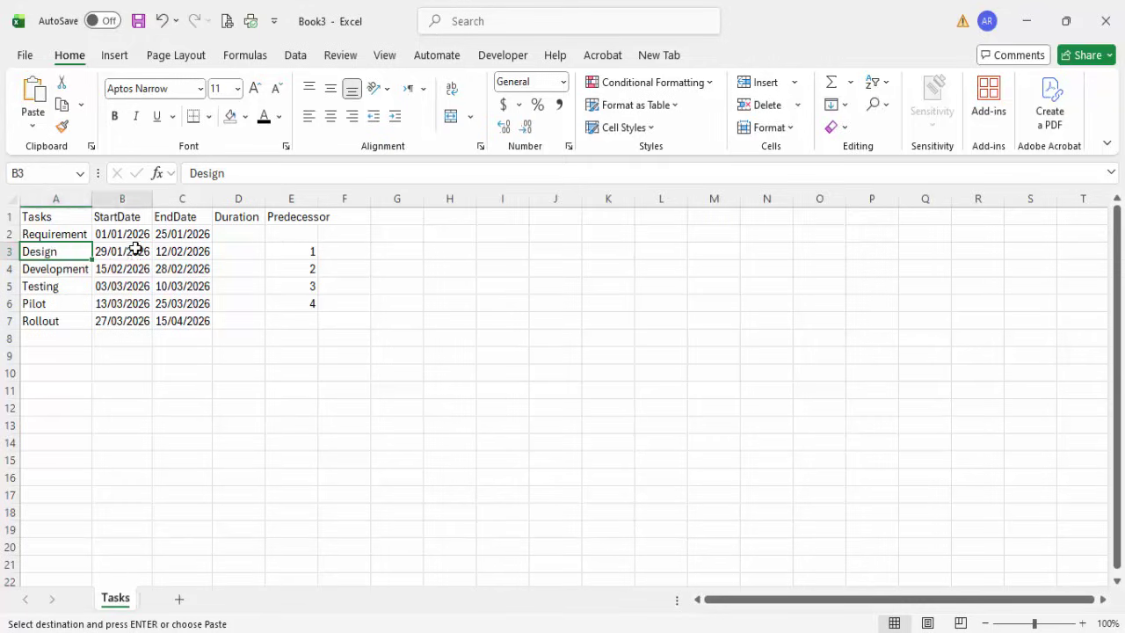
click(191, 267)
click(176, 251)
click(88, 252)
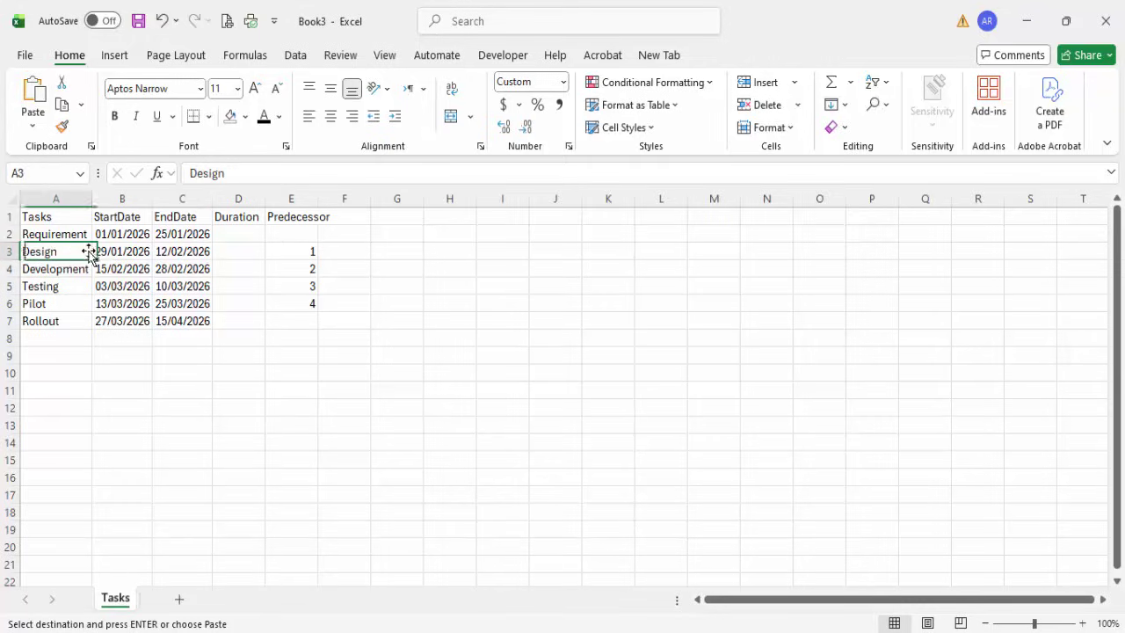
click(59, 236)
click(111, 249)
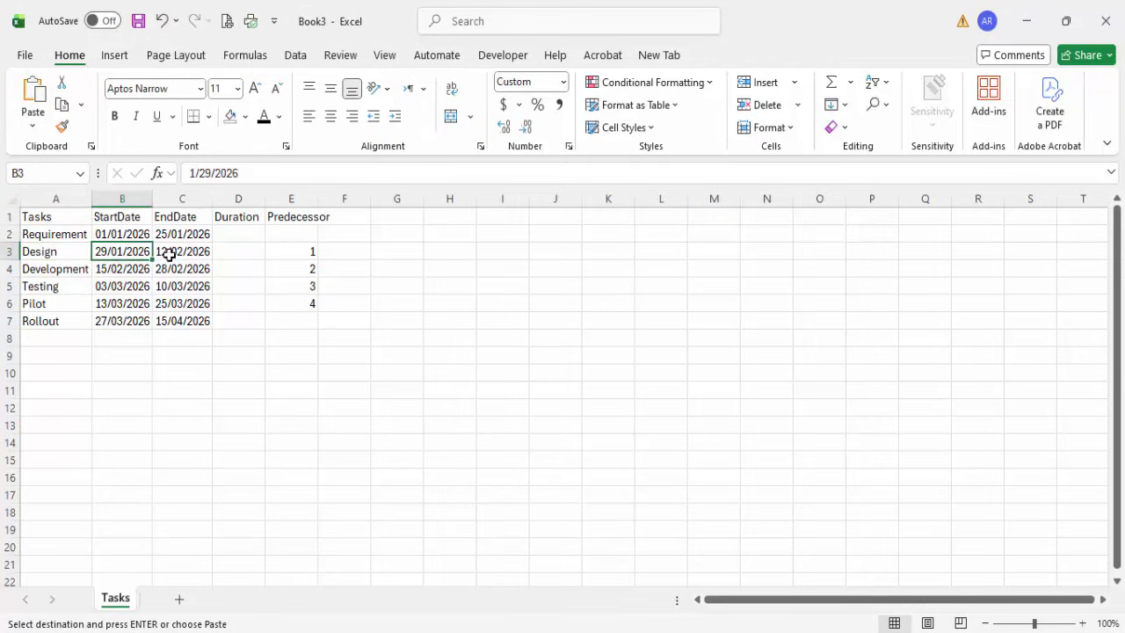
click(176, 251)
- Convert the range A1:E7 into a table with headers
click(125, 251)
key(ctrl+t)
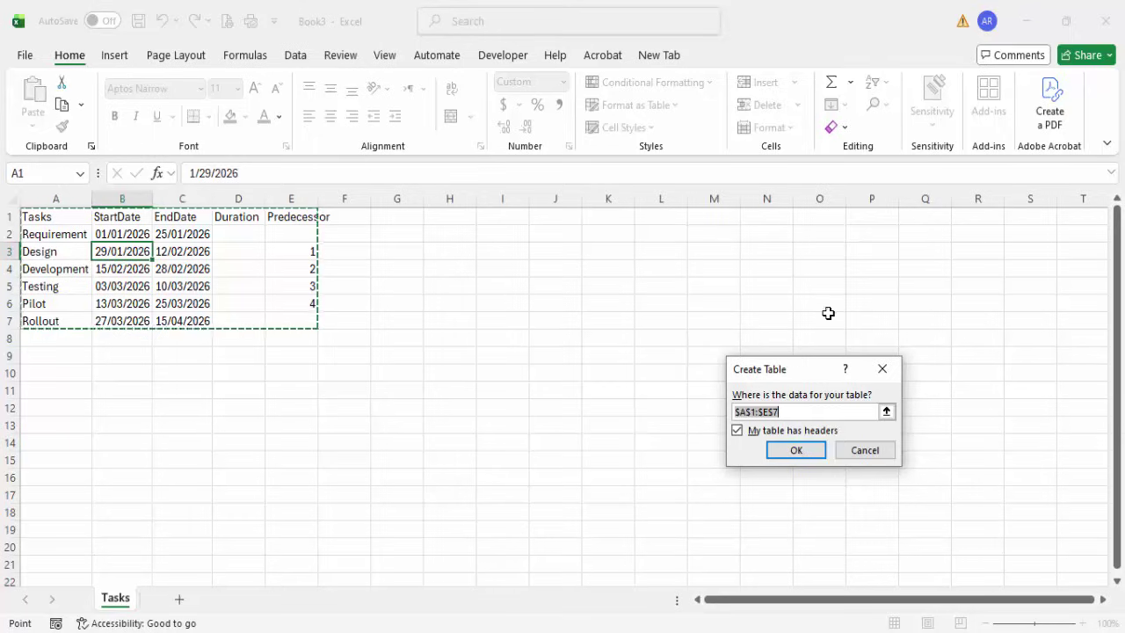
click(795, 451)
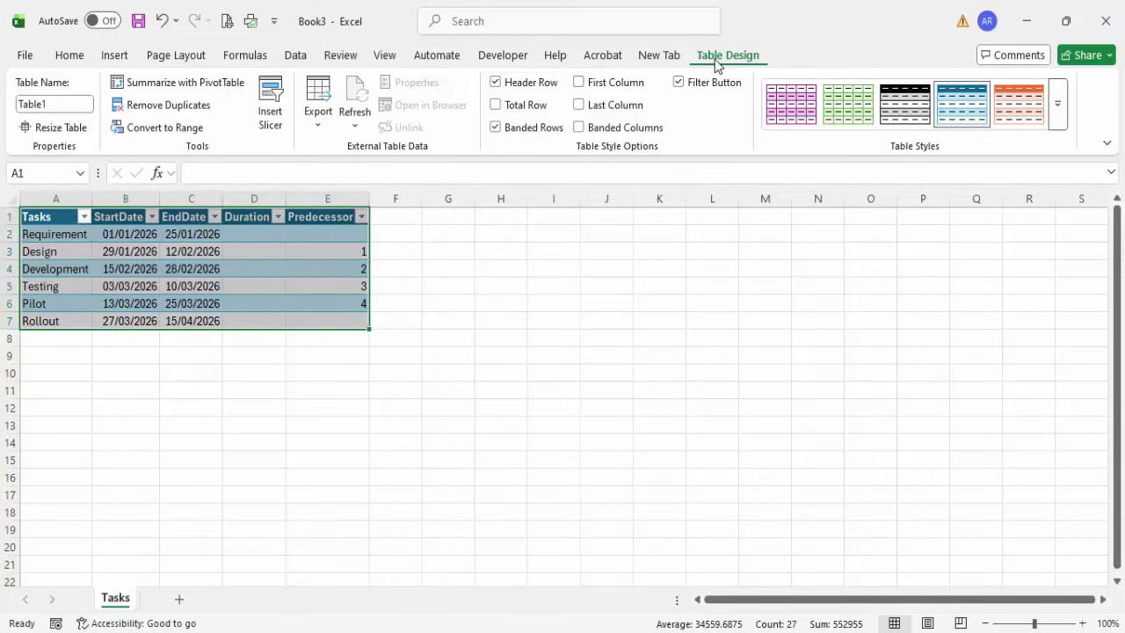
- Rename the new table as TblTasks
click(62, 103)
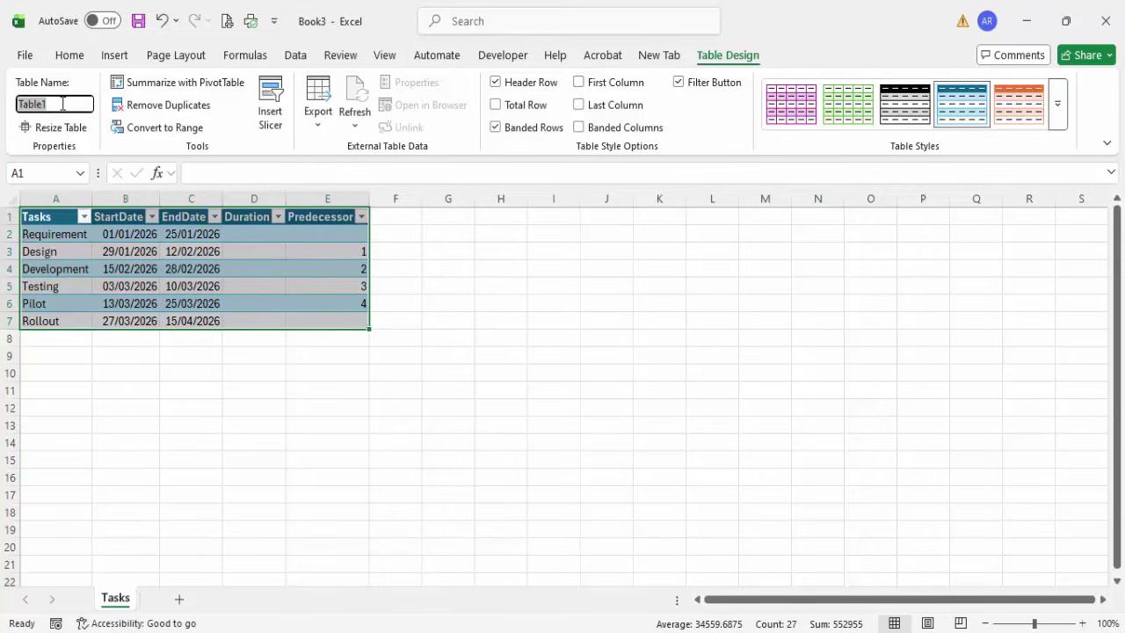
text(TblTasks)
key(Return)
click(316, 386)
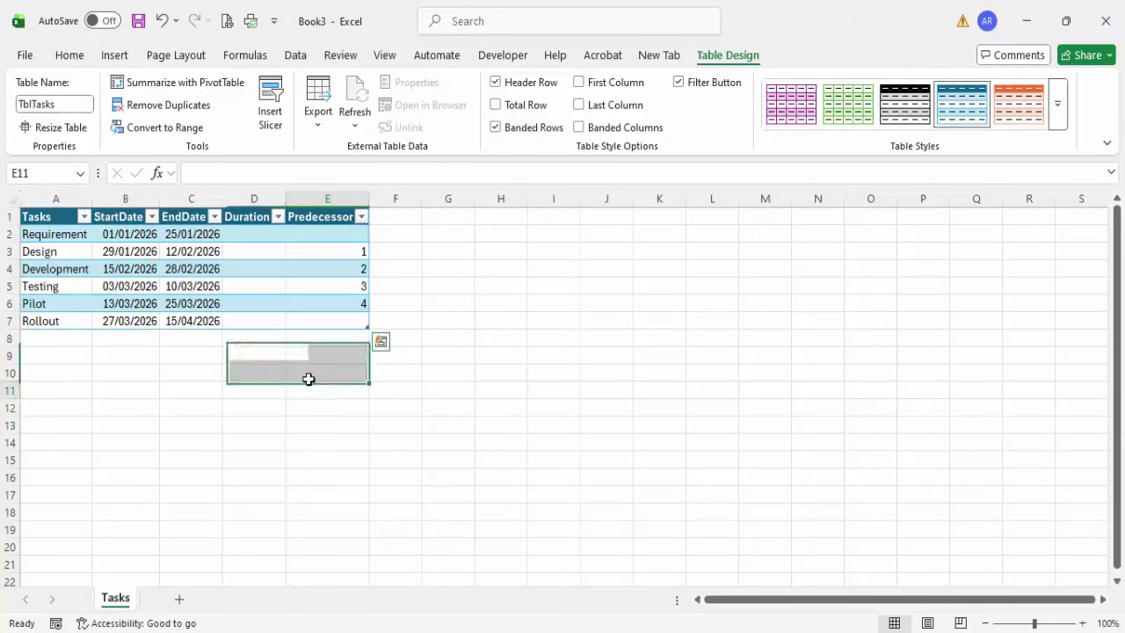
click(222, 261)
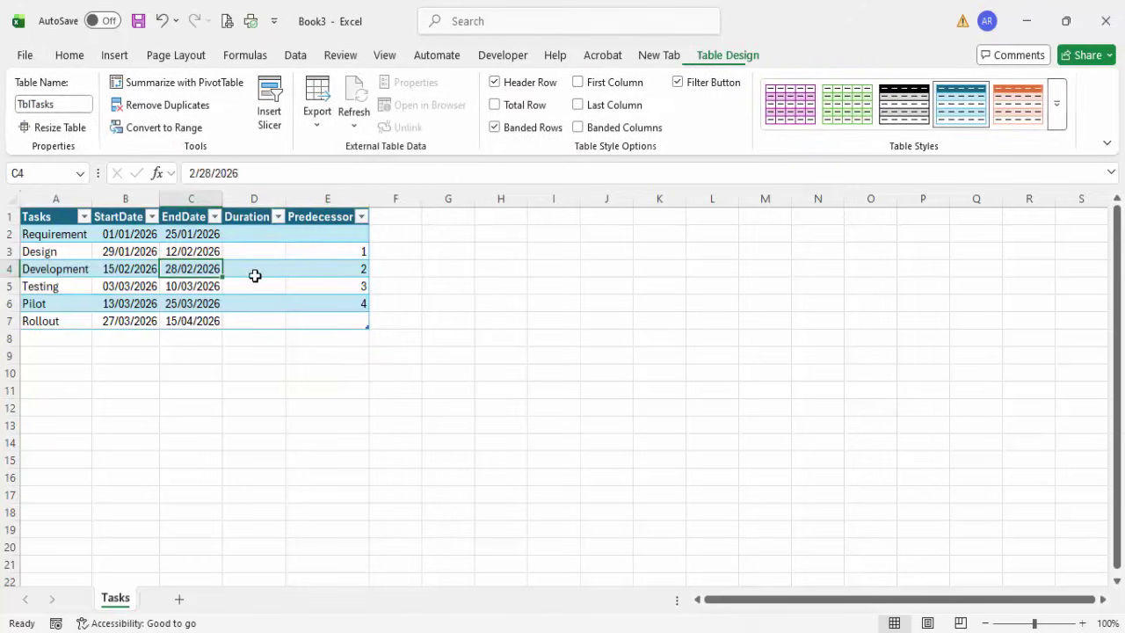
click(252, 231)
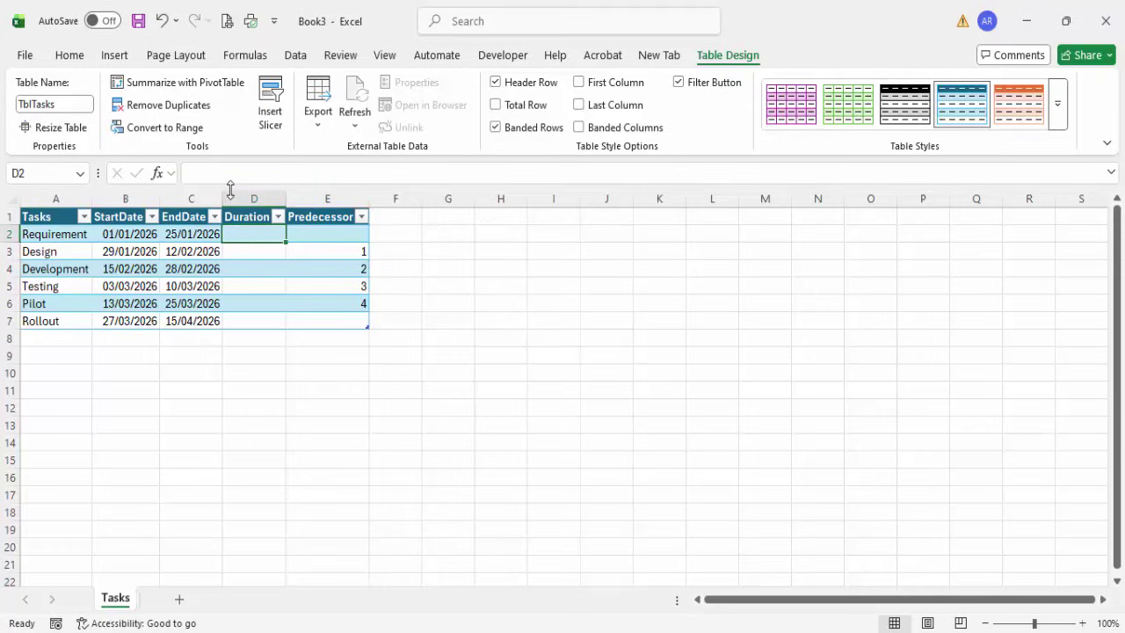
text(=)
click(194, 231)
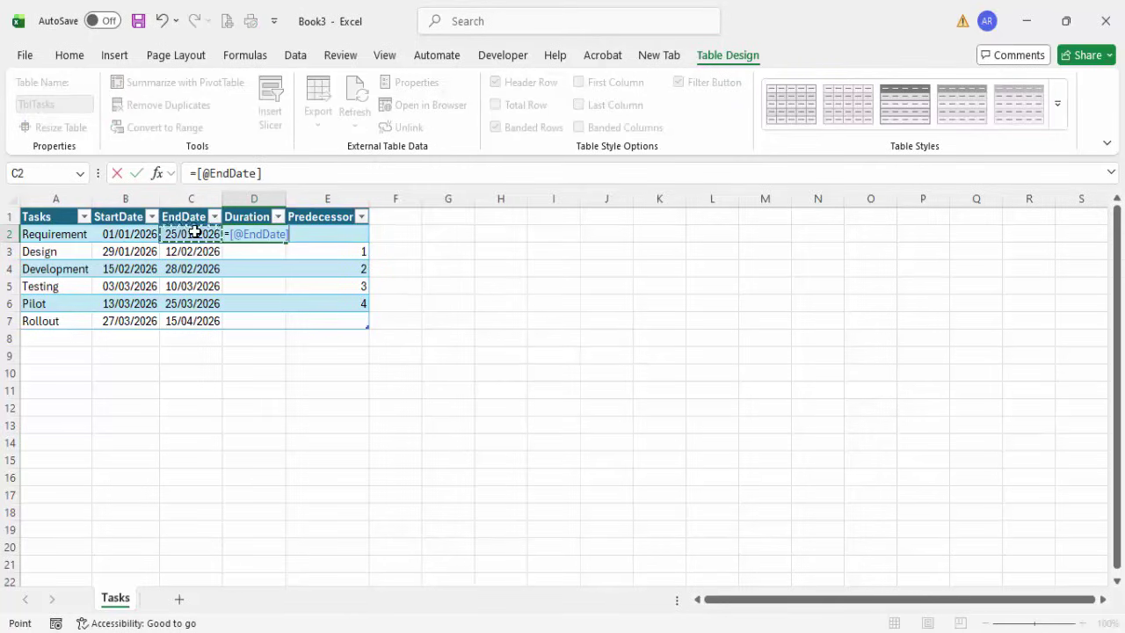
text(-)
click(133, 230)
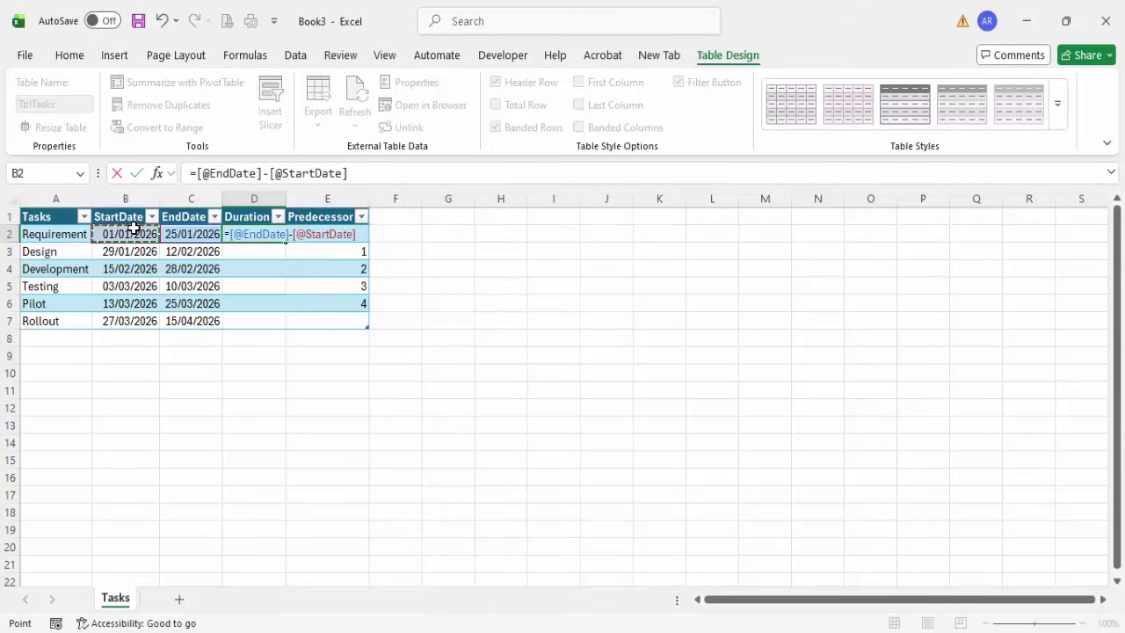
text(+1)
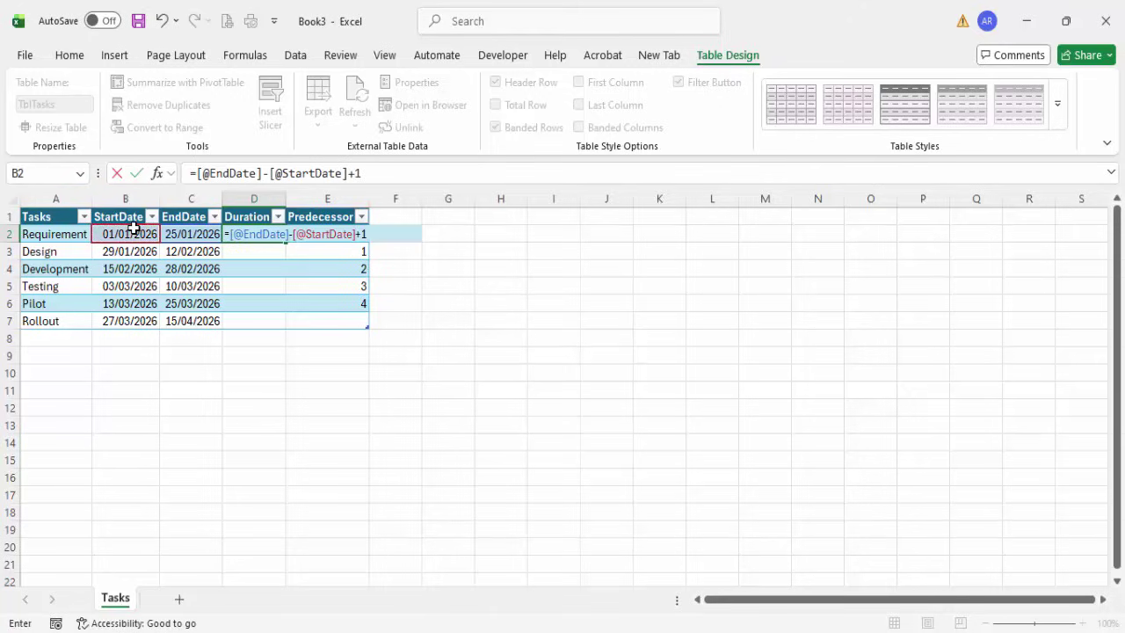
key(Return)
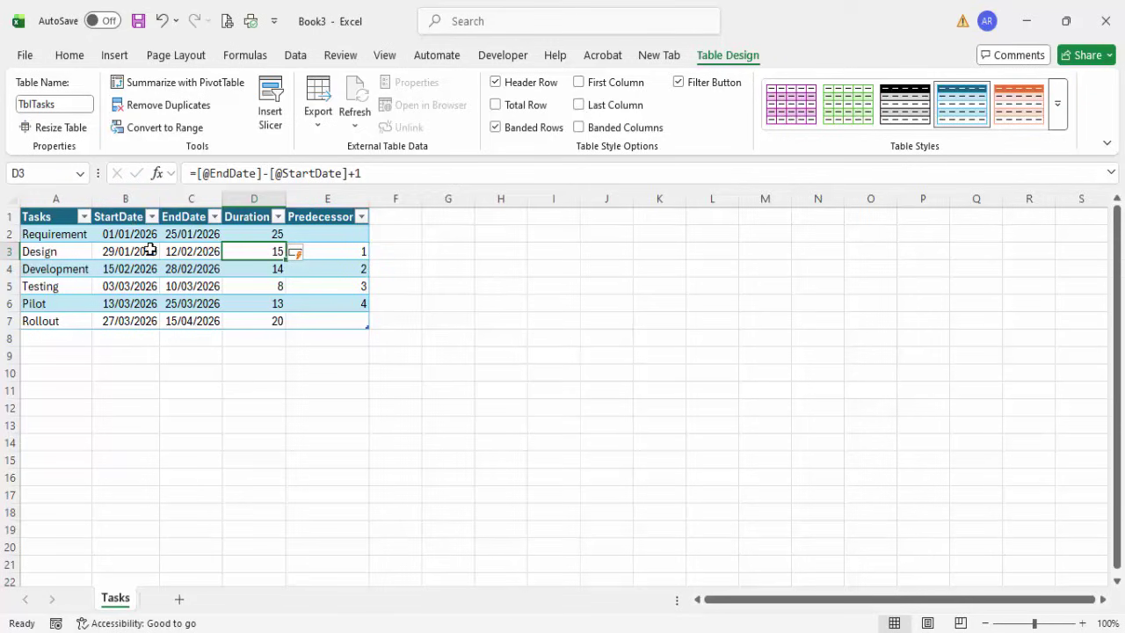
- Check the Duration formula and result for each task in D2:D7, and look over the whole table
click(281, 387)
click(255, 232)
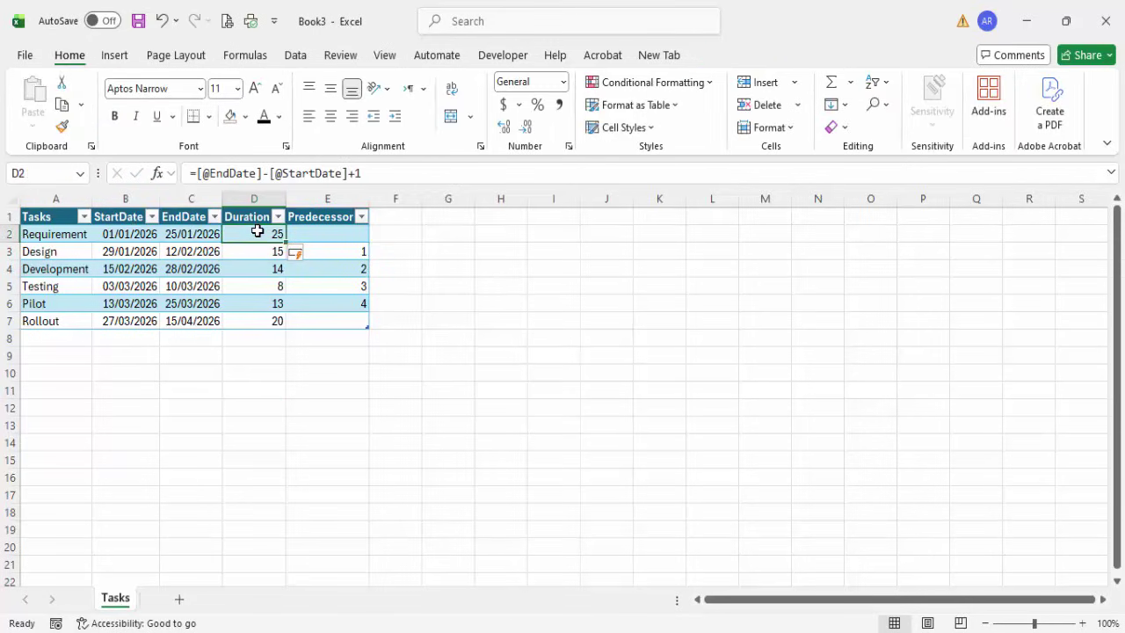
click(257, 252)
click(258, 268)
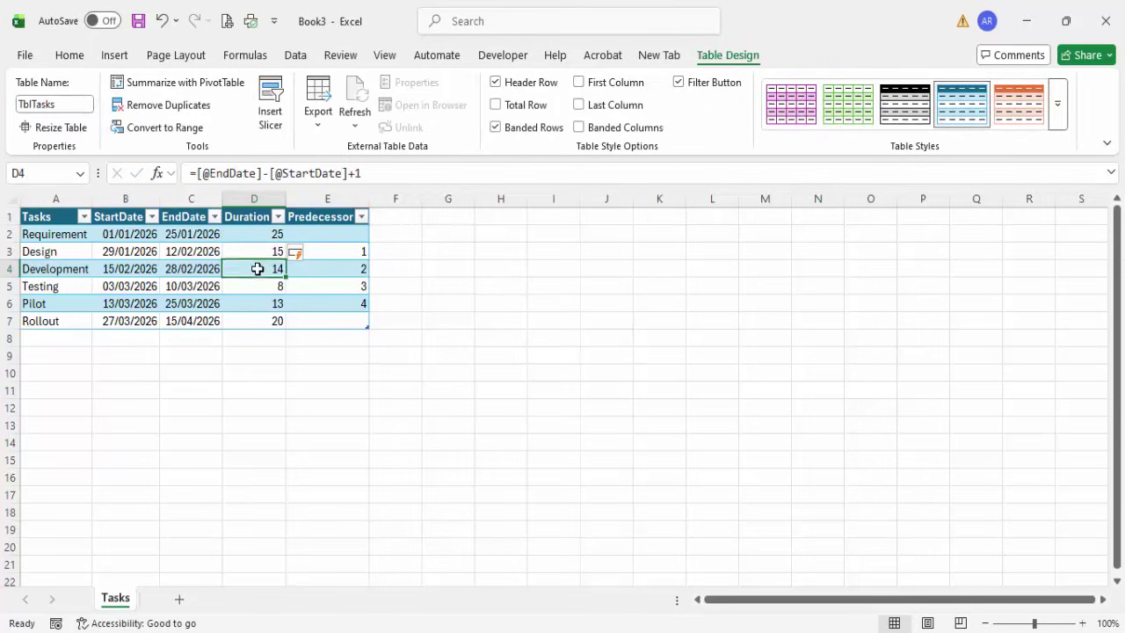
click(253, 289)
click(246, 308)
click(244, 322)
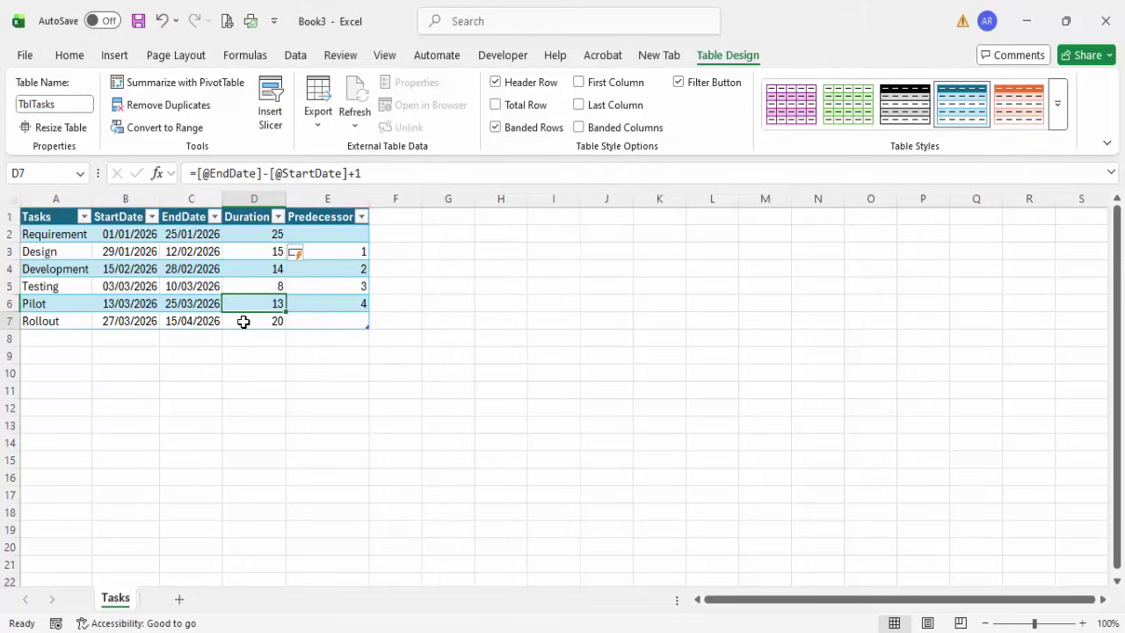
click(308, 359)
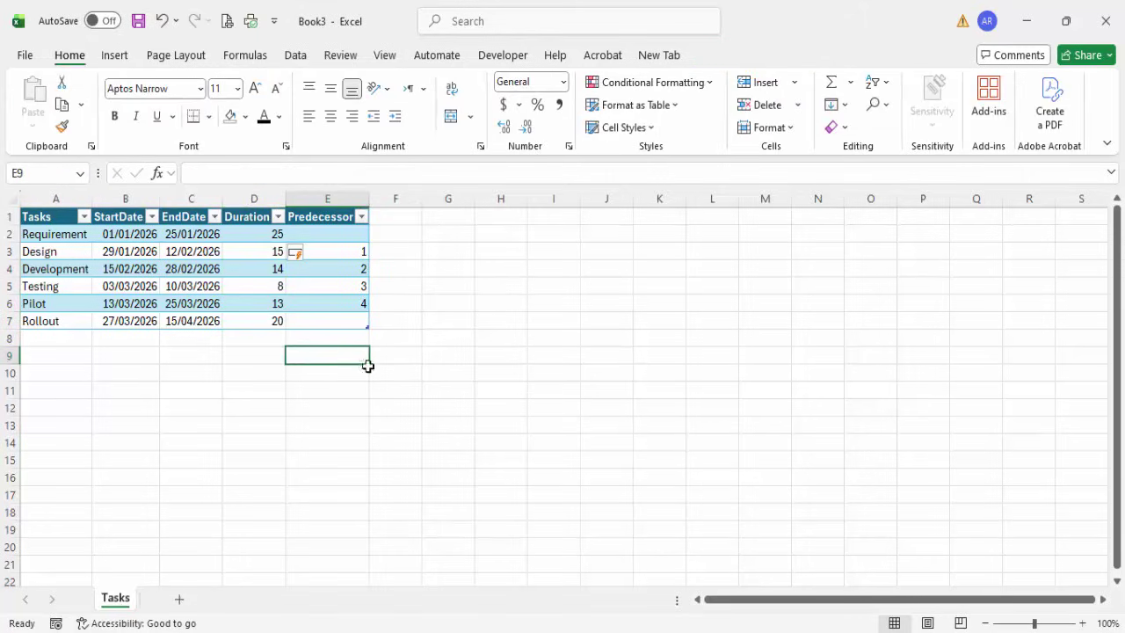
drag(40, 217, 322, 316)
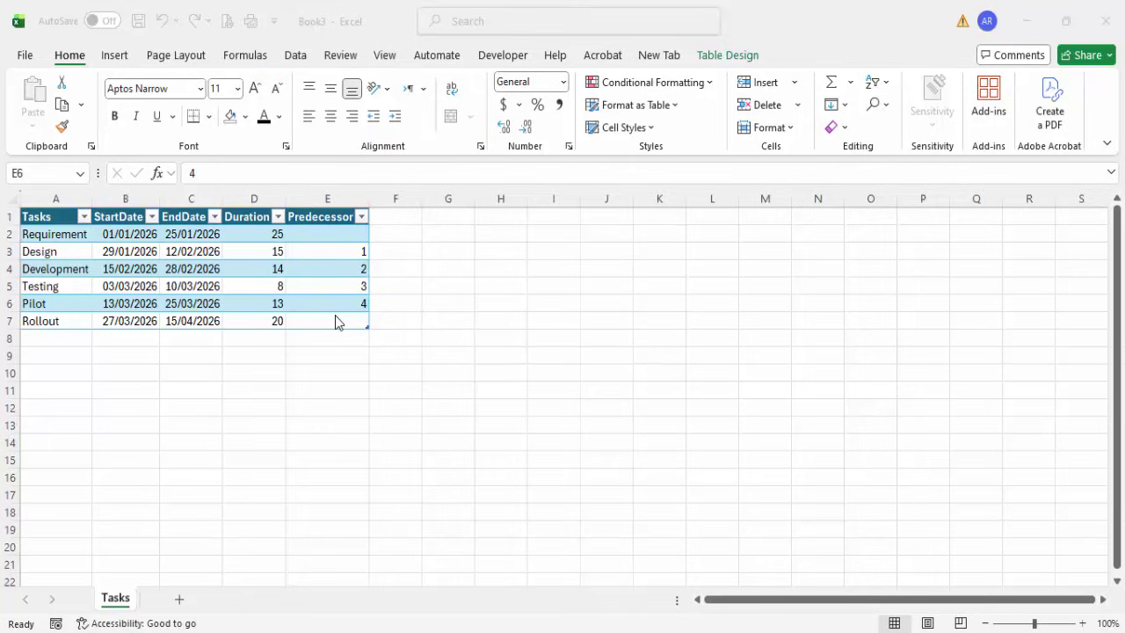
- Switch to the Visual Basic editor and insert a new standard module in the Book3 project
click(334, 312)
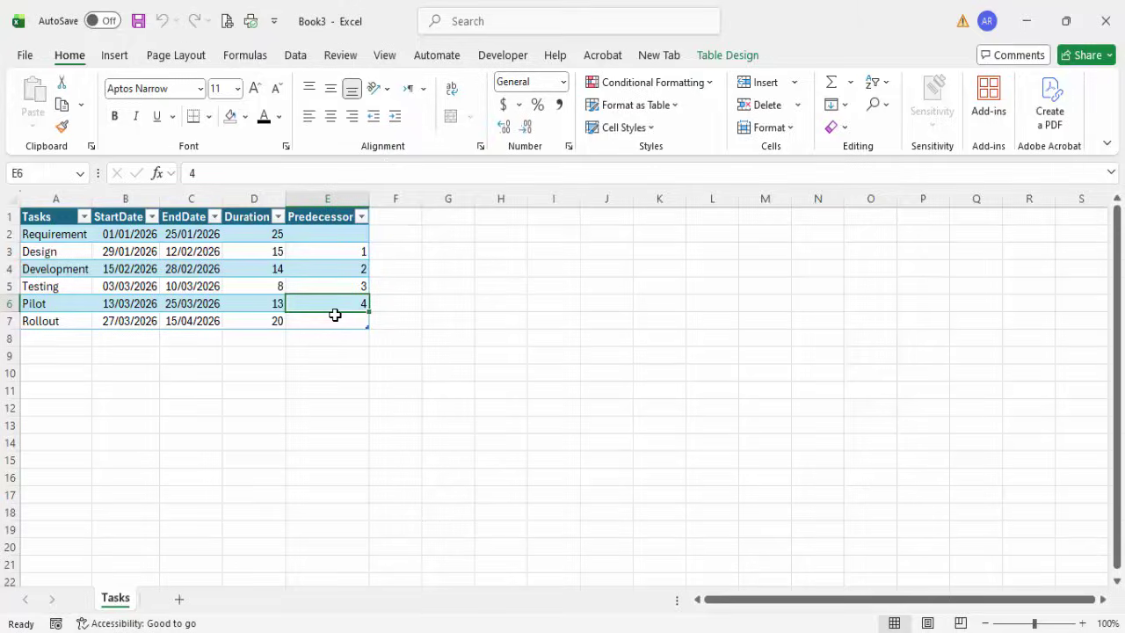
key(alt+F11)
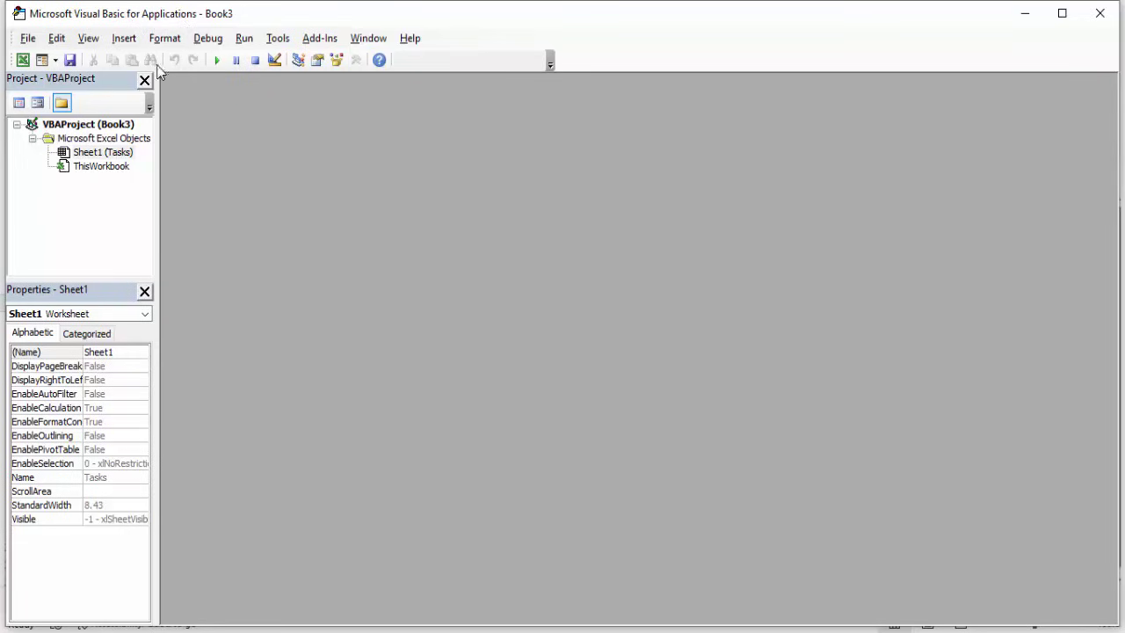
right_click(116, 201)
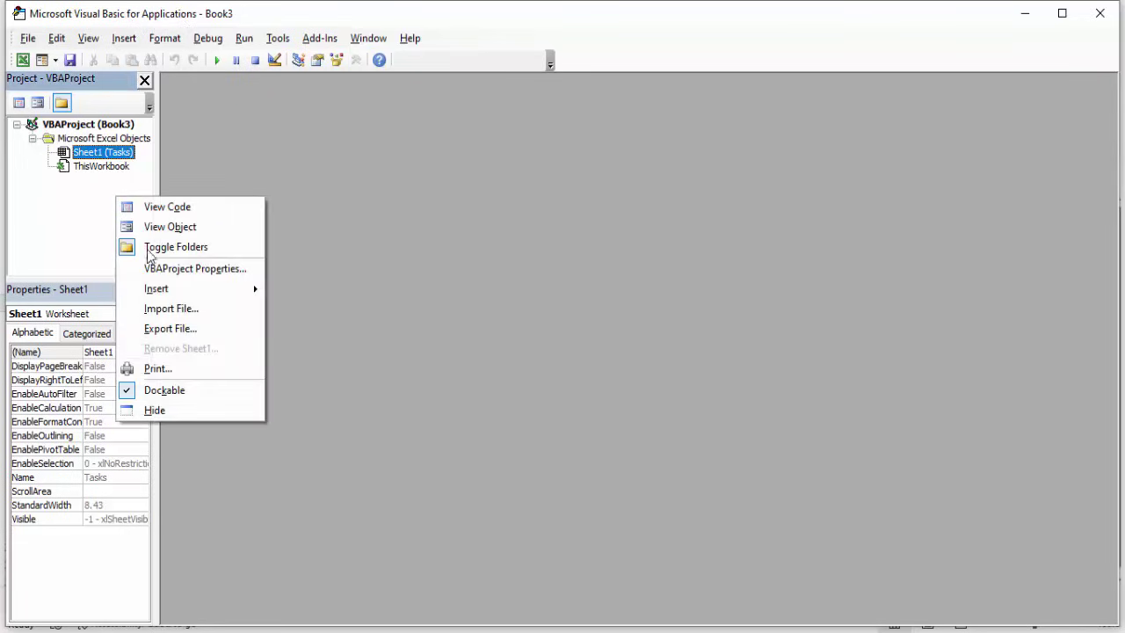
mouse_move(175, 291)
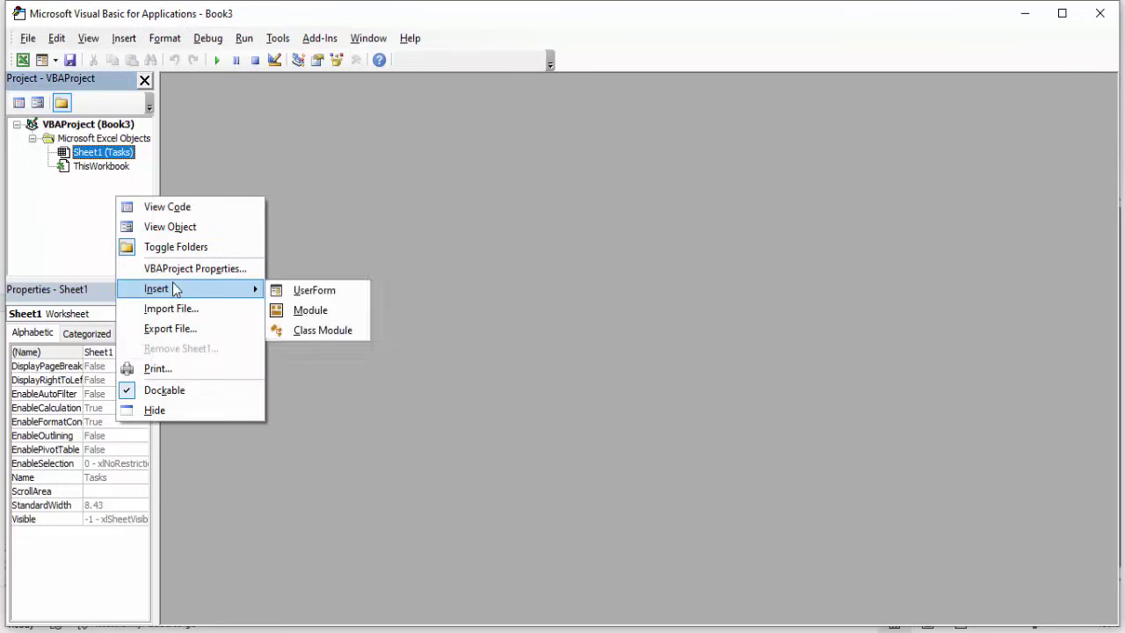
click(343, 316)
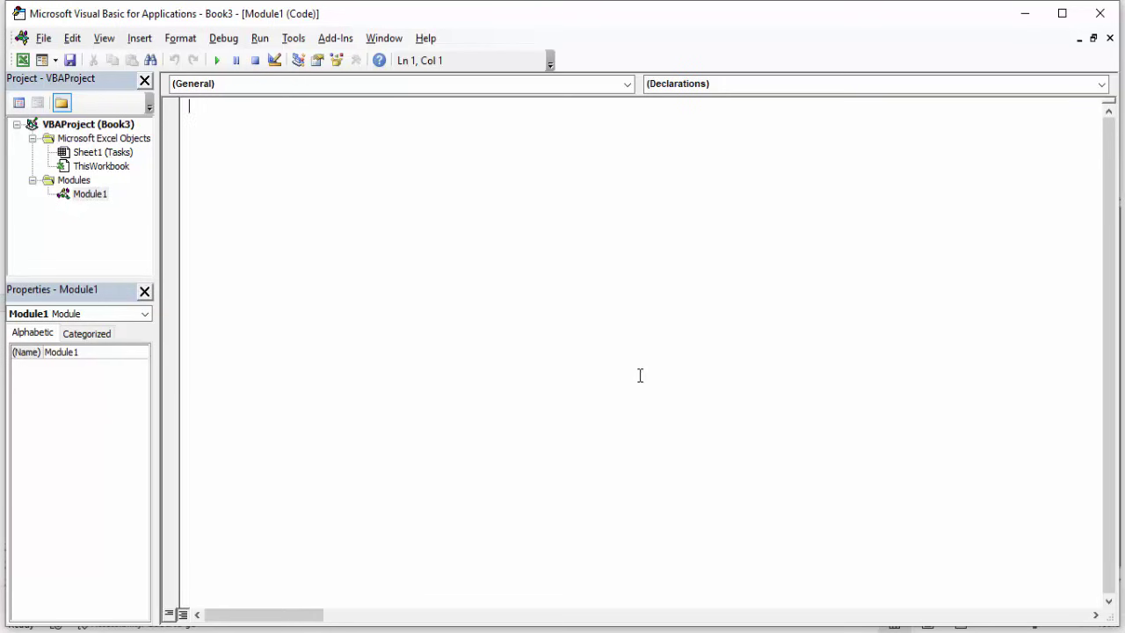
- Copy the entire BuildGanttFromTable code from Notepad into the empty Module1, and close the Visual Basic editor
click(728, 627)
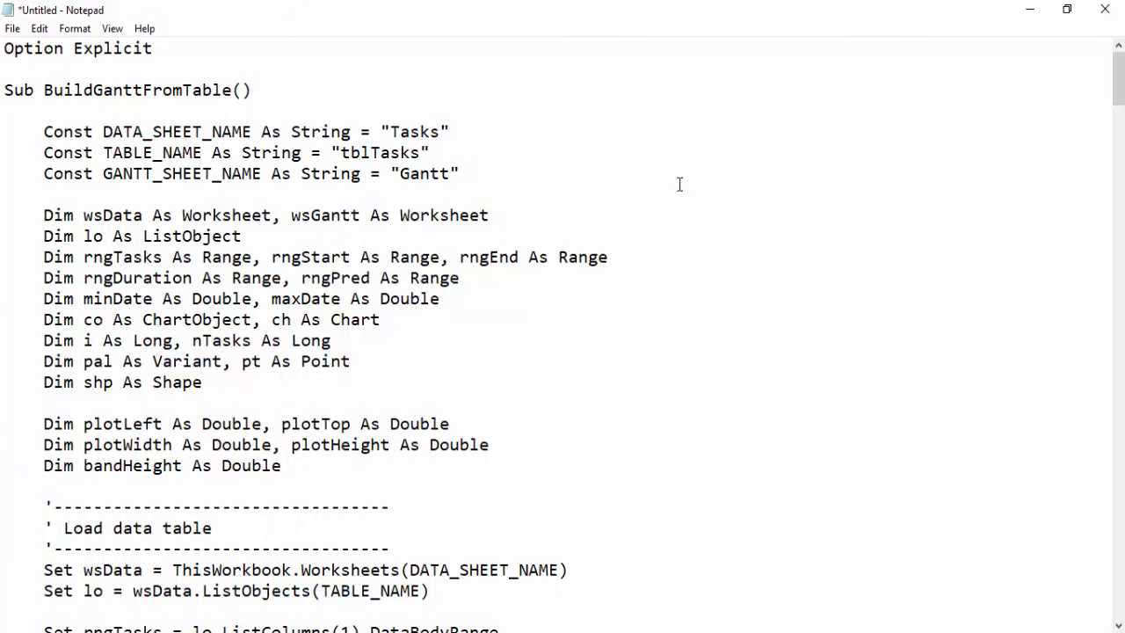
key(ctrl+a)
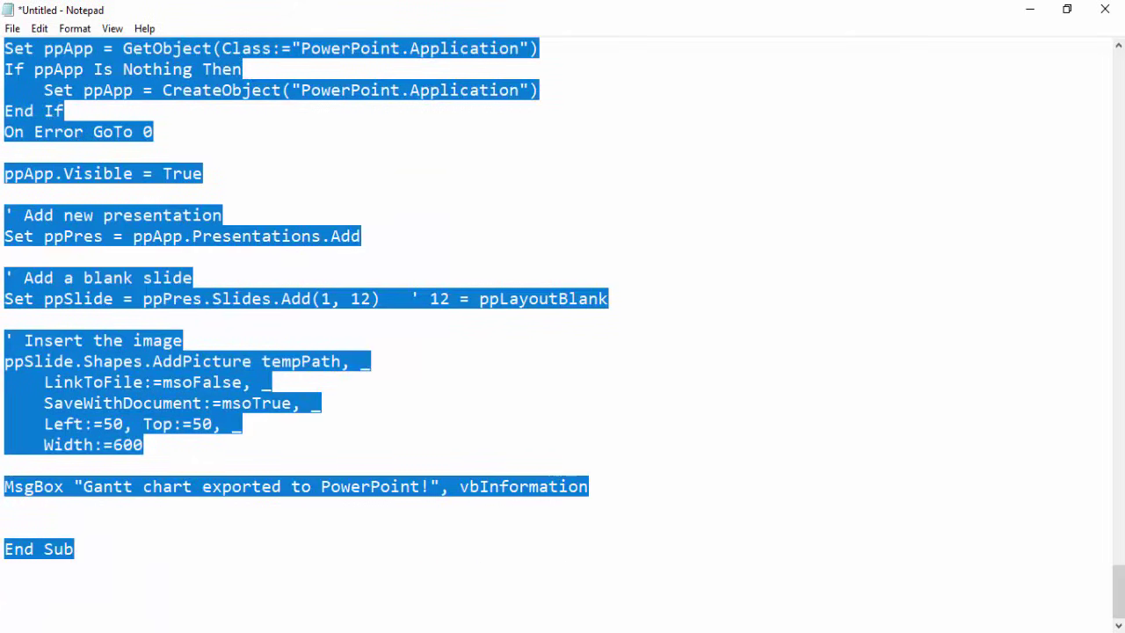
click(815, 601)
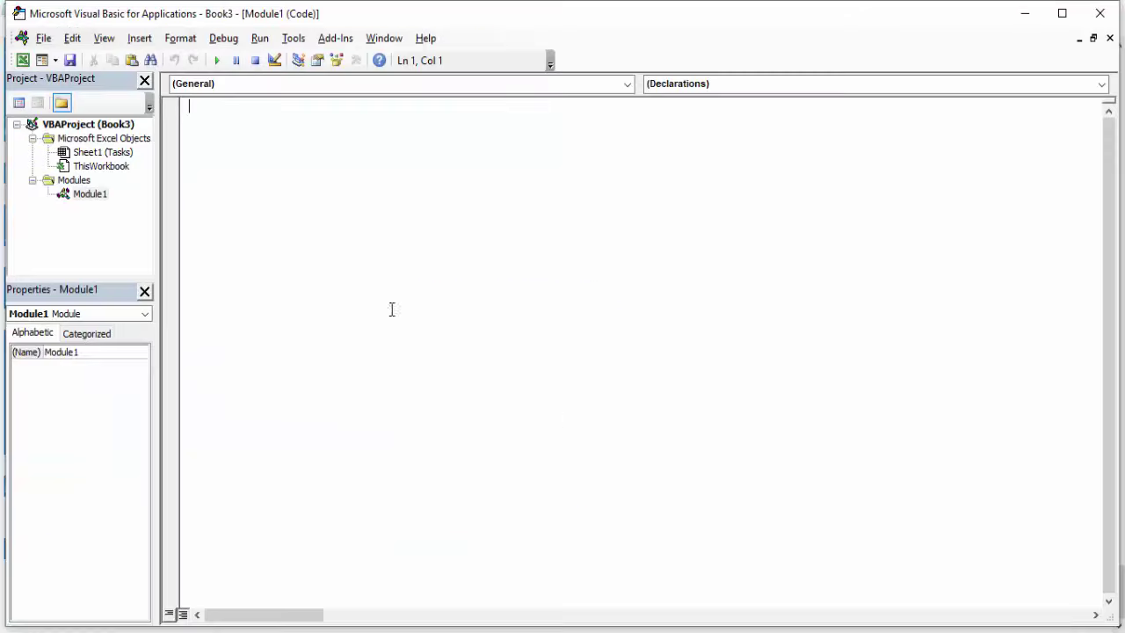
key(ctrl+v)
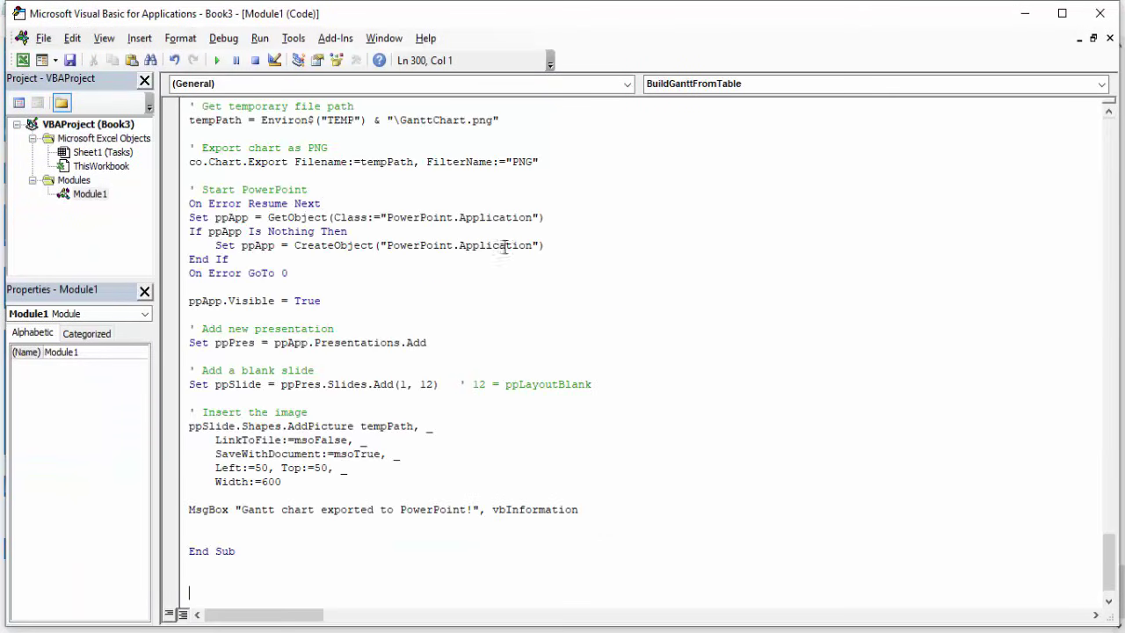
click(1099, 13)
- Draw a rounded rectangle about 1.67" wide and 0.35" high over G2:I4, labelled "Create Project Plan"
click(437, 274)
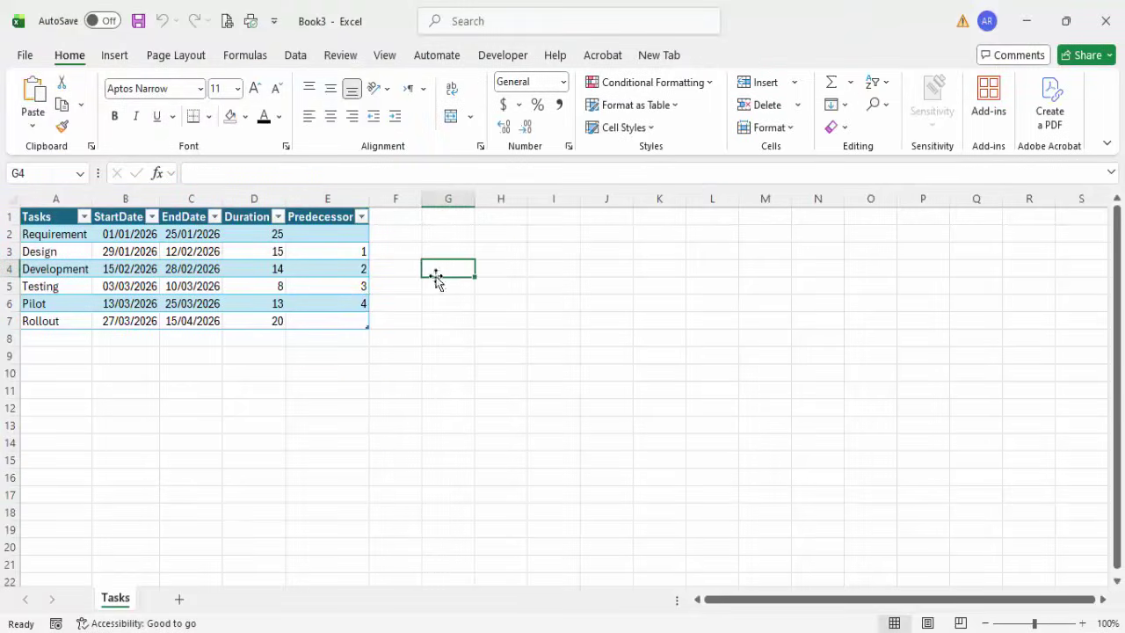
click(117, 58)
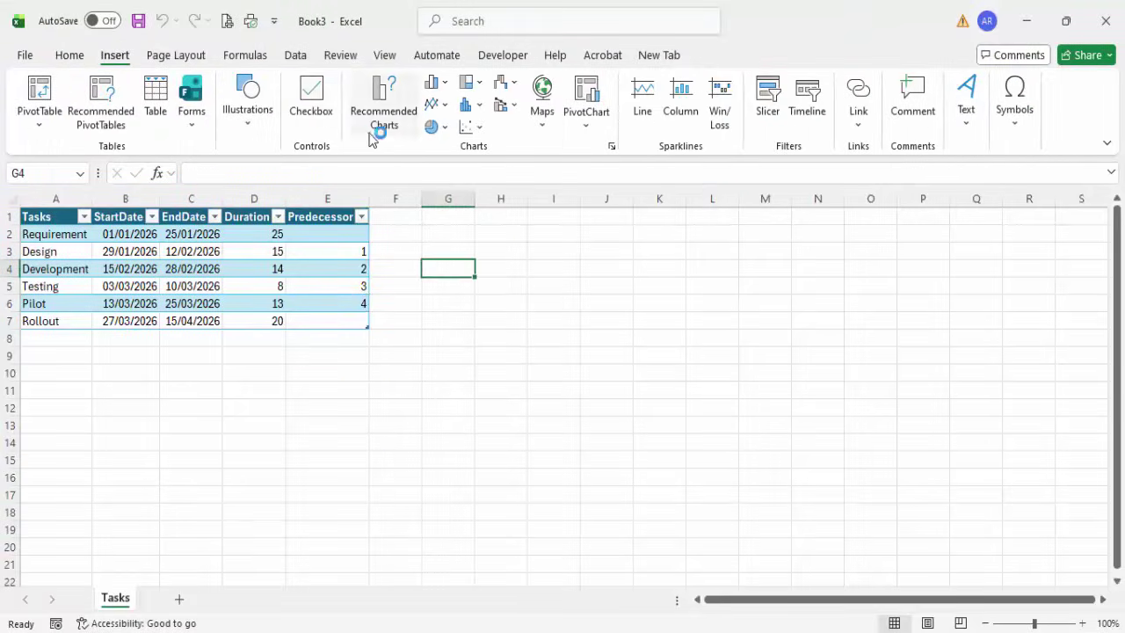
click(518, 22)
click(518, 21)
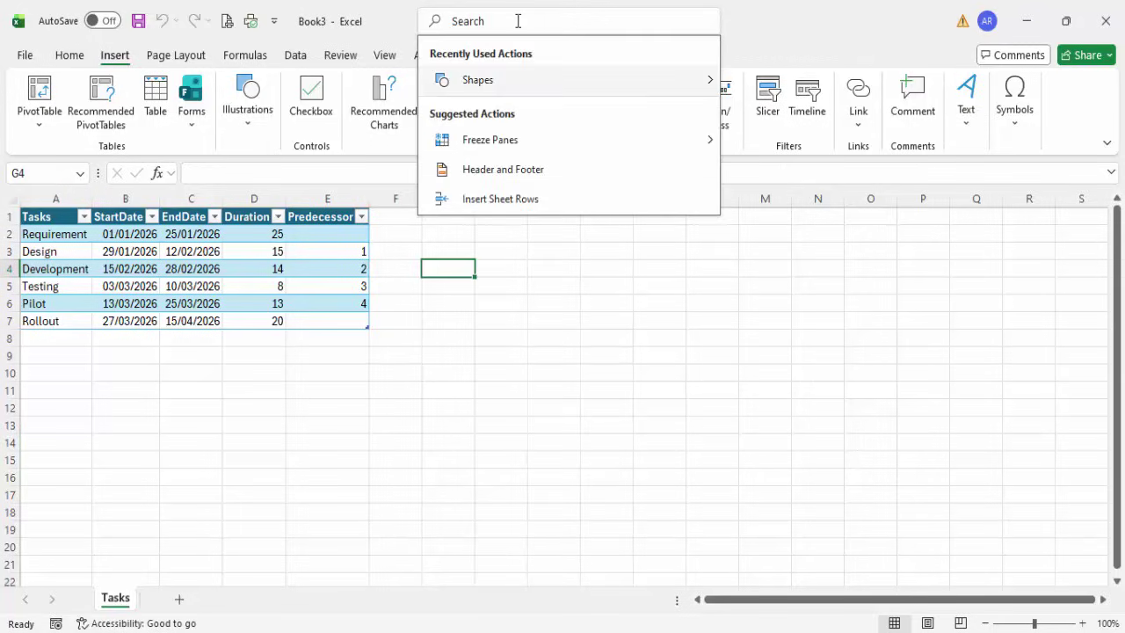
mouse_move(477, 81)
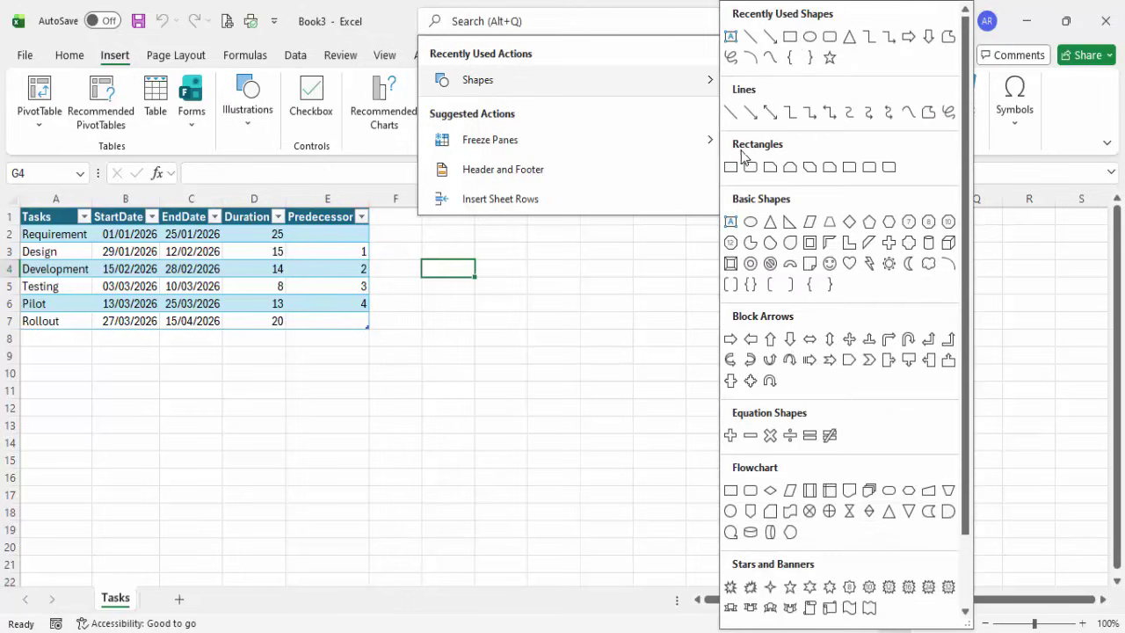
click(750, 167)
drag(429, 242, 562, 273)
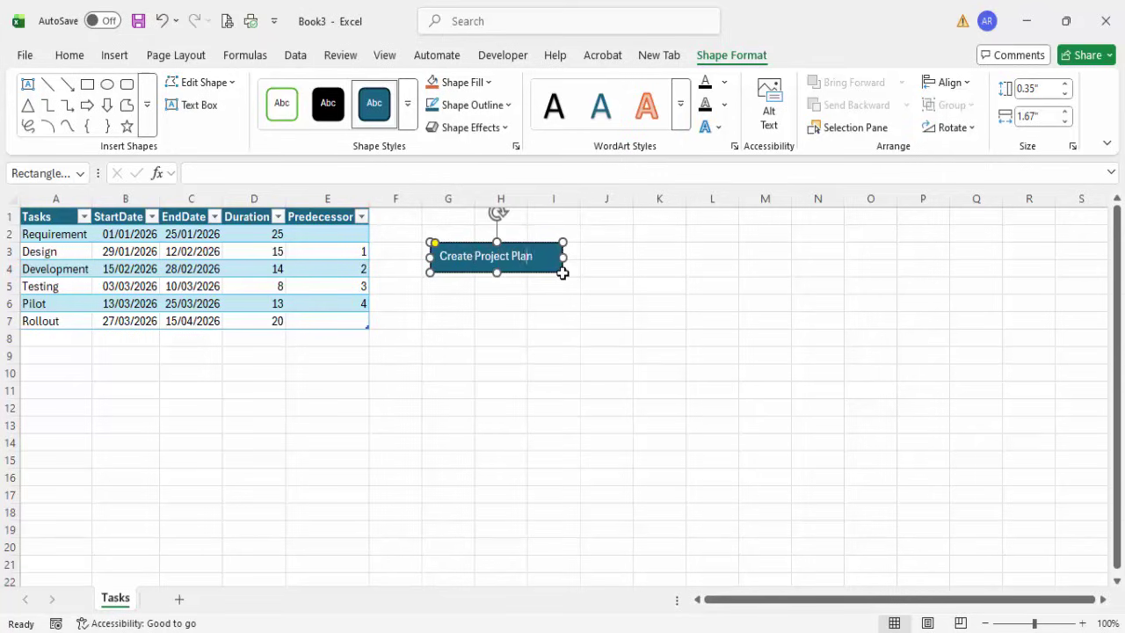
click(590, 246)
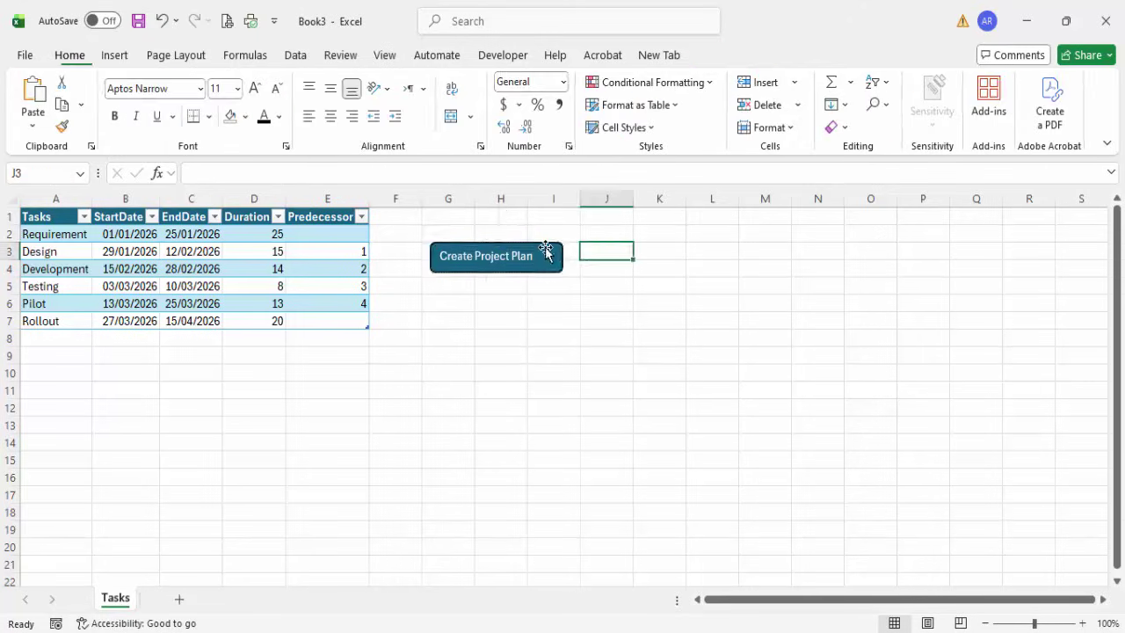
- Center the label text horizontally in the "Create Project Plan" shape
click(545, 250)
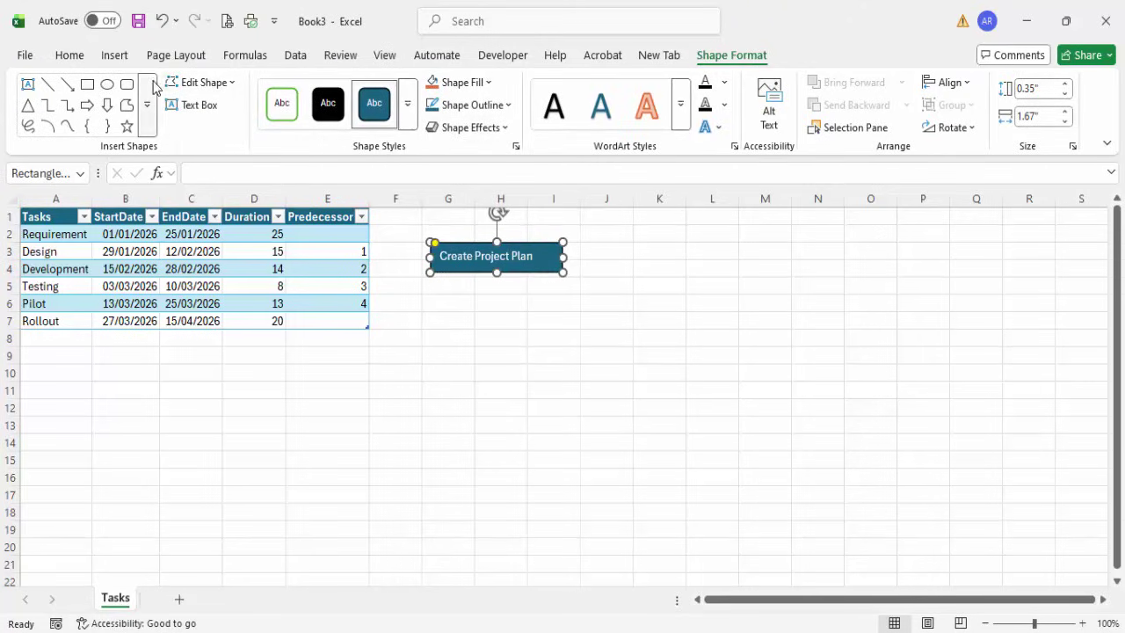
click(70, 55)
click(331, 116)
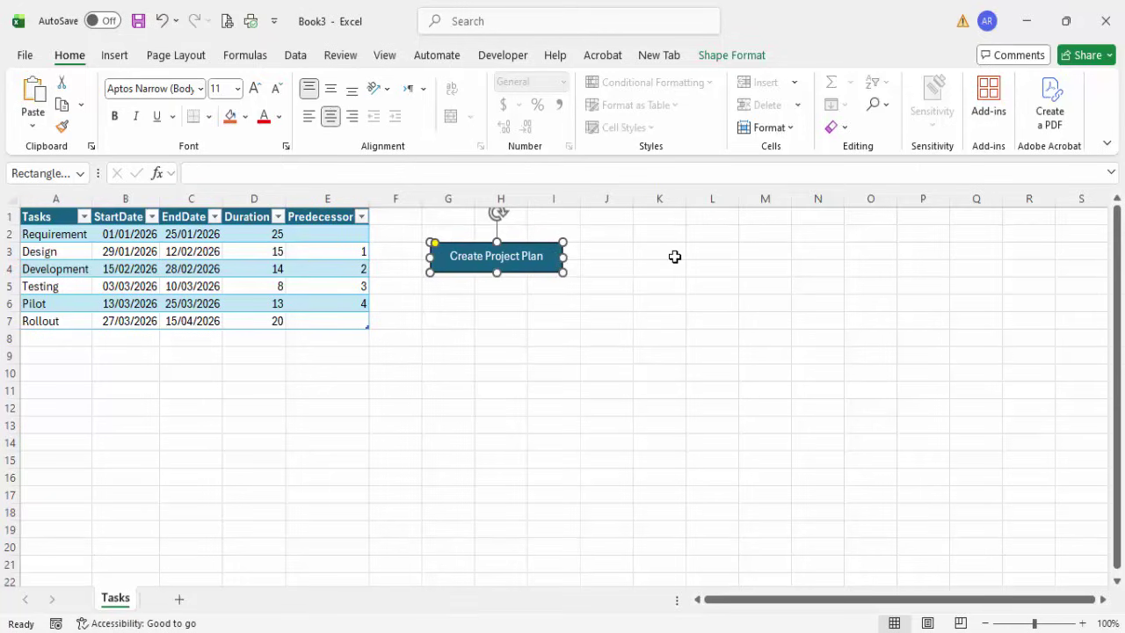
- Assign the BuildGanttFromTable macro to the "Create Project Plan" shape
right_click(551, 250)
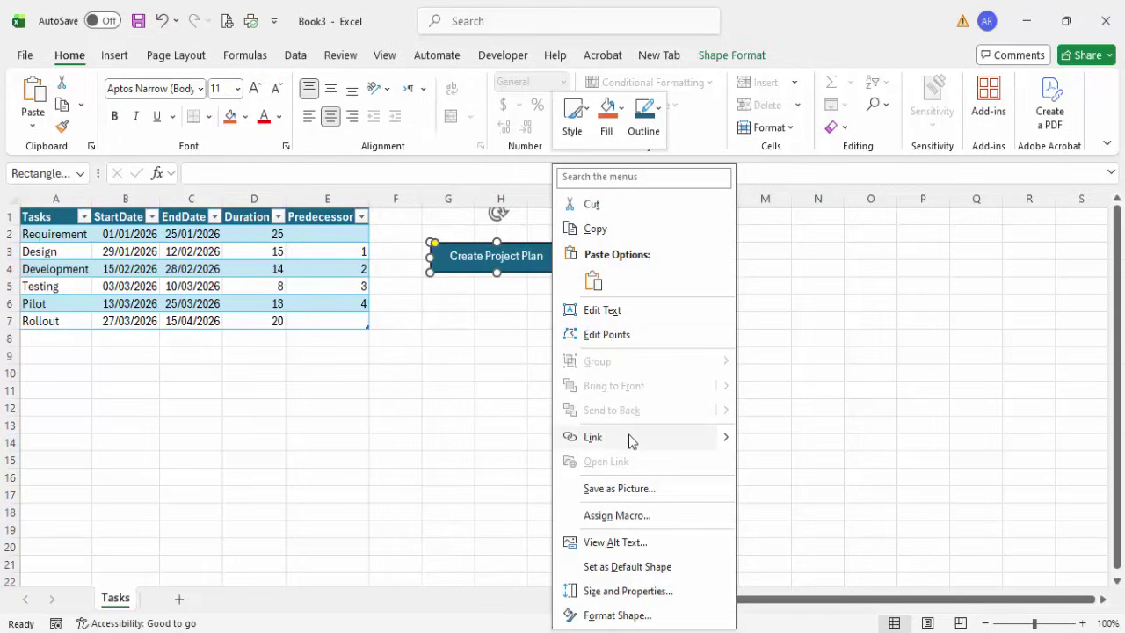
click(618, 516)
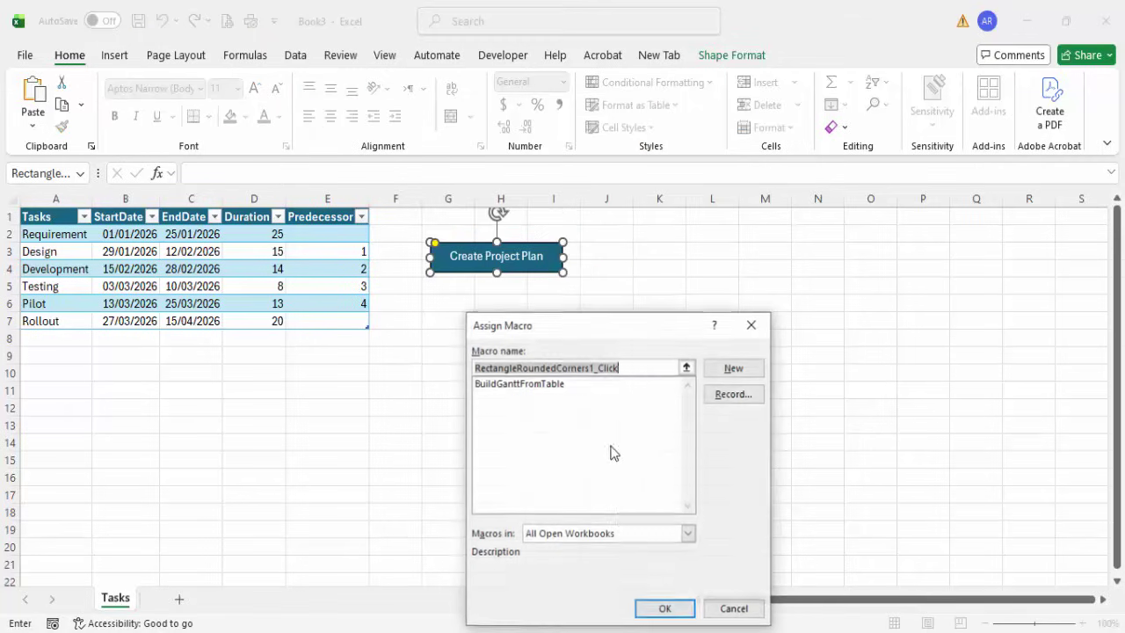
click(496, 385)
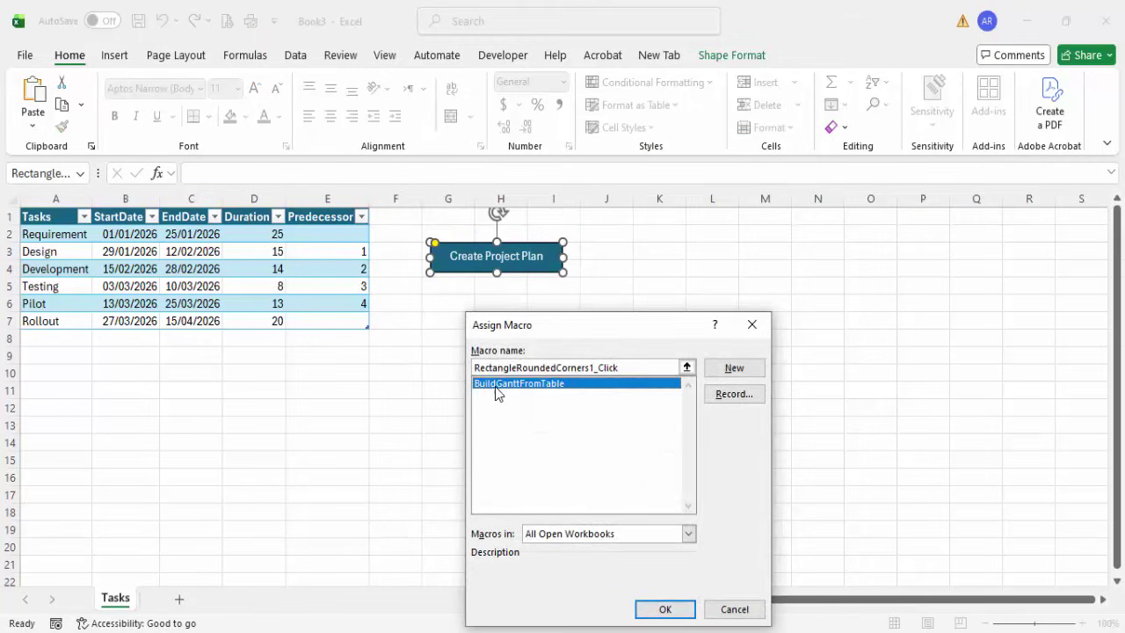
click(665, 609)
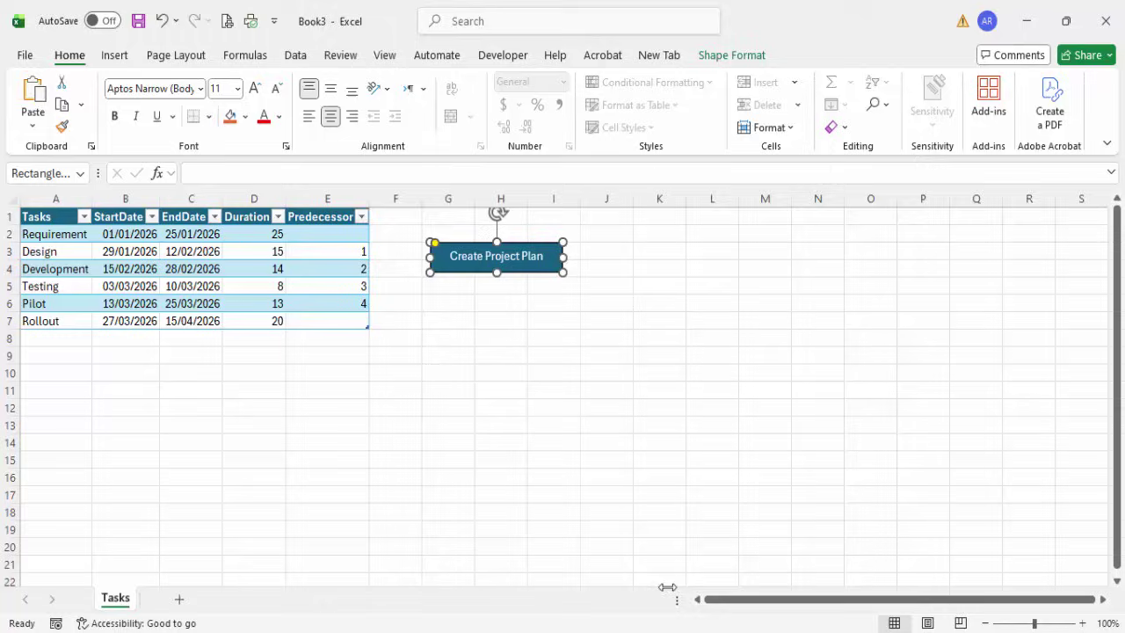
- Save the workbook in Documents as "Project Plan" in the Excel Macro-Enabled Workbook format
click(25, 55)
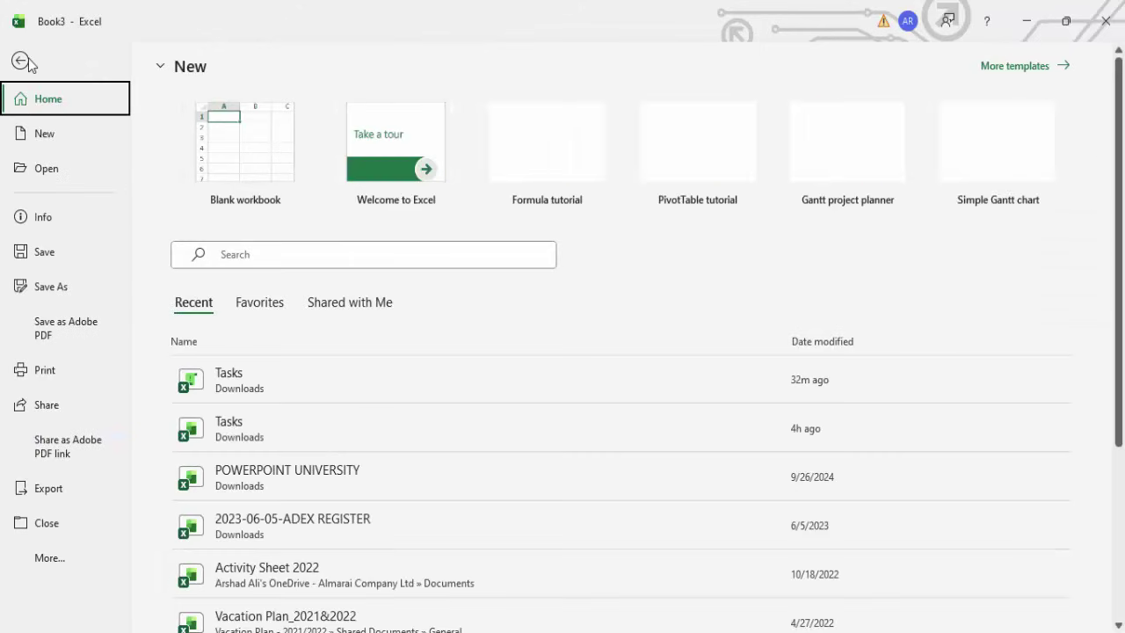
click(60, 288)
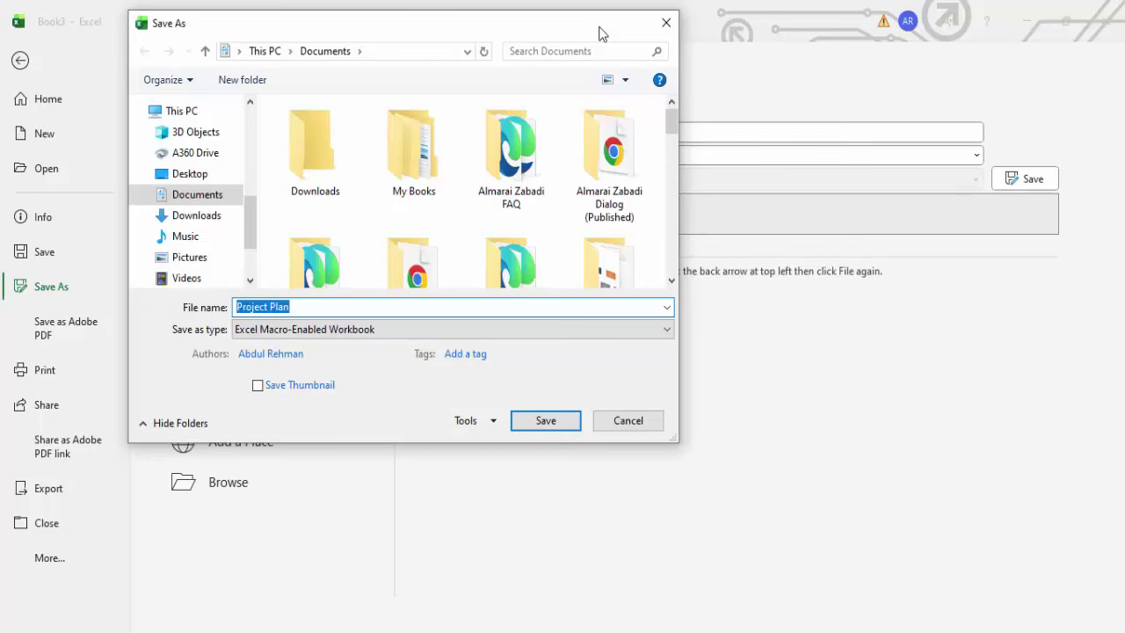
drag(599, 26, 590, 26)
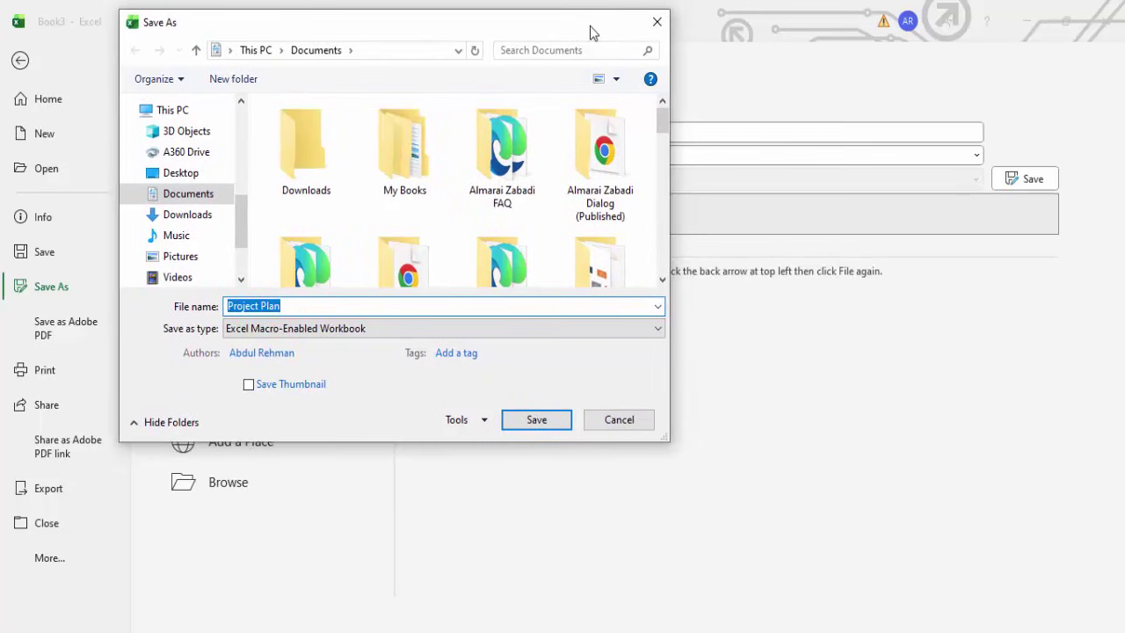
click(297, 308)
click(360, 334)
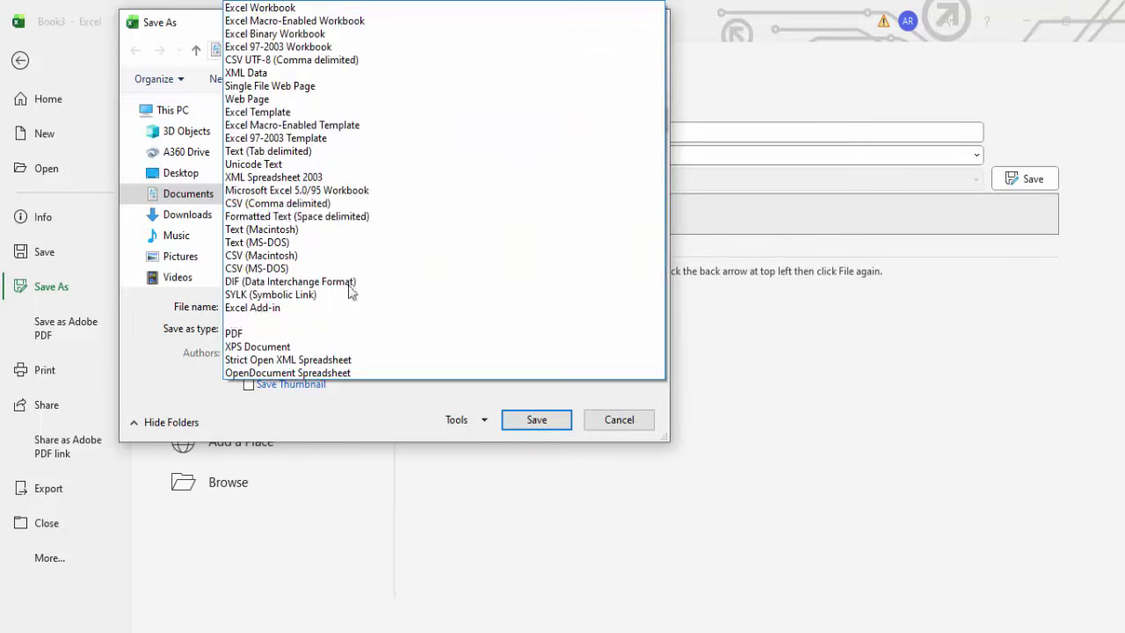
click(299, 10)
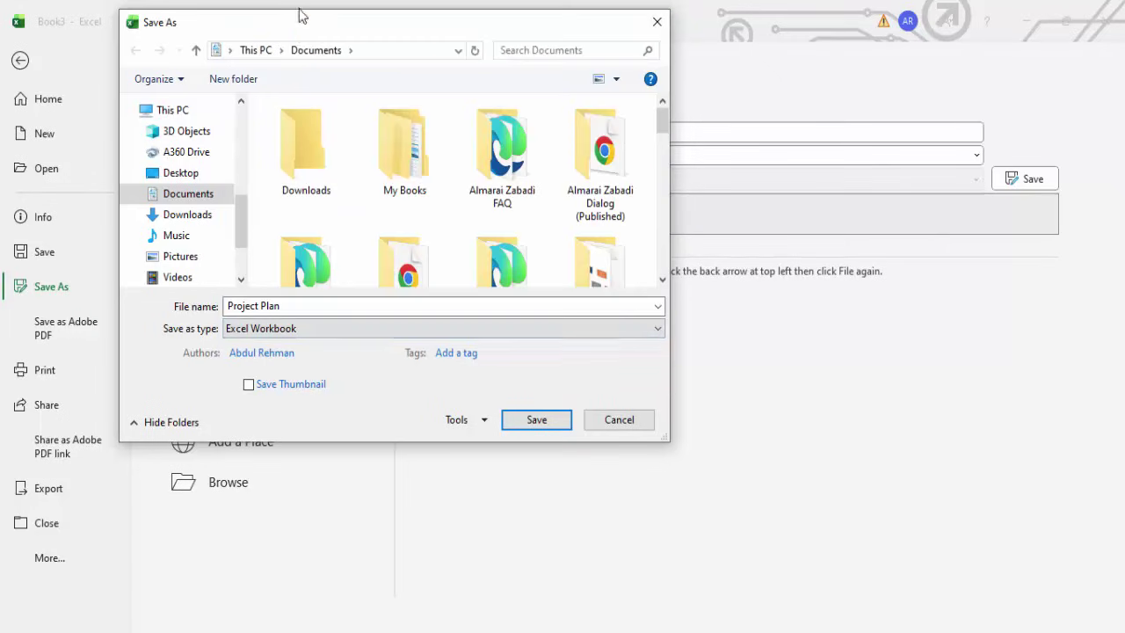
click(294, 326)
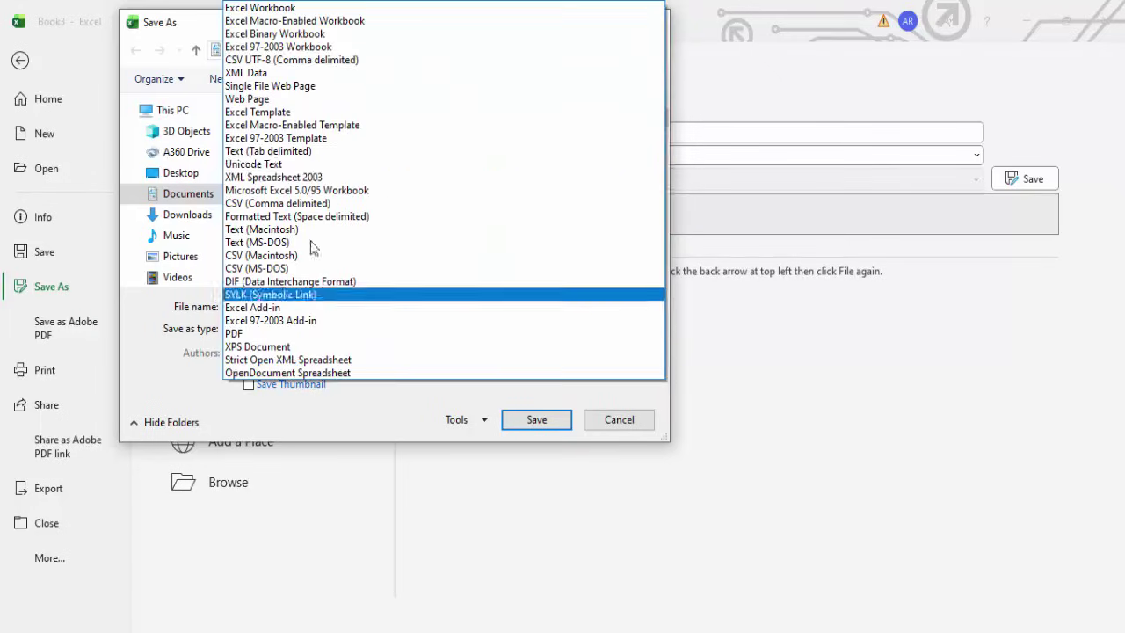
click(329, 22)
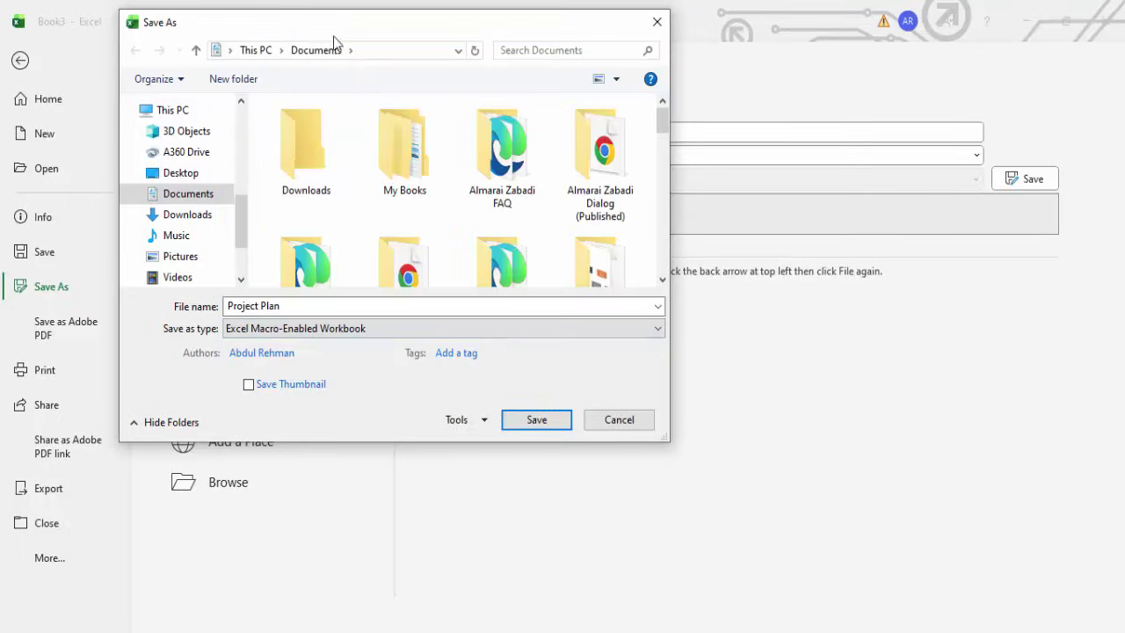
click(537, 421)
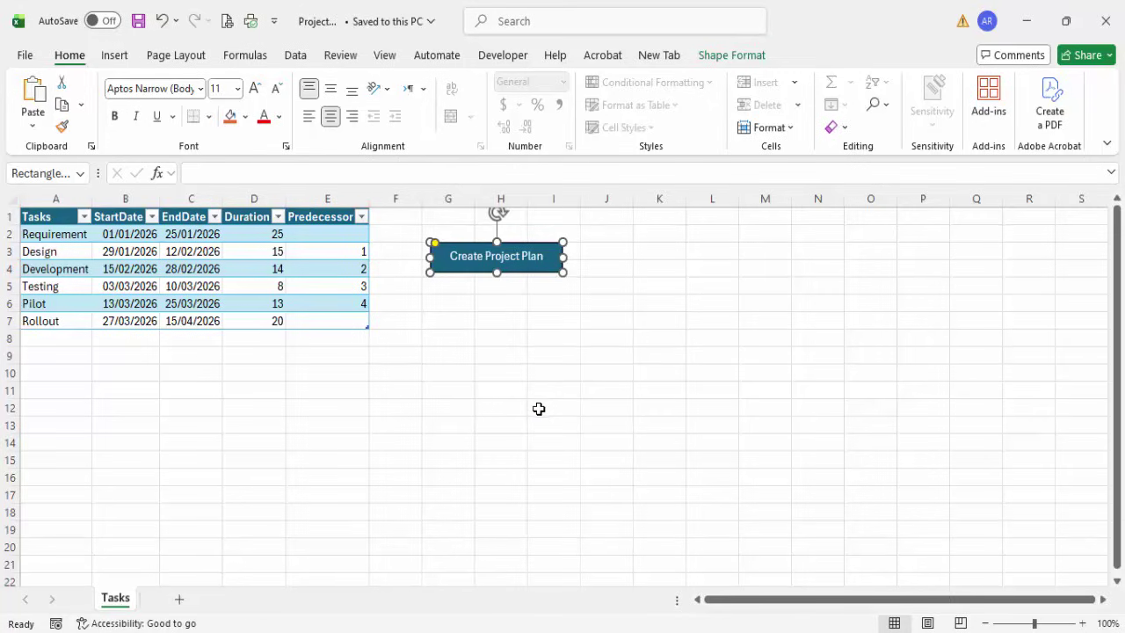
- Run the macro from the "Create Project Plan" shape, view the exported PowerPoint slide, and dismiss the export message in Excel
click(497, 299)
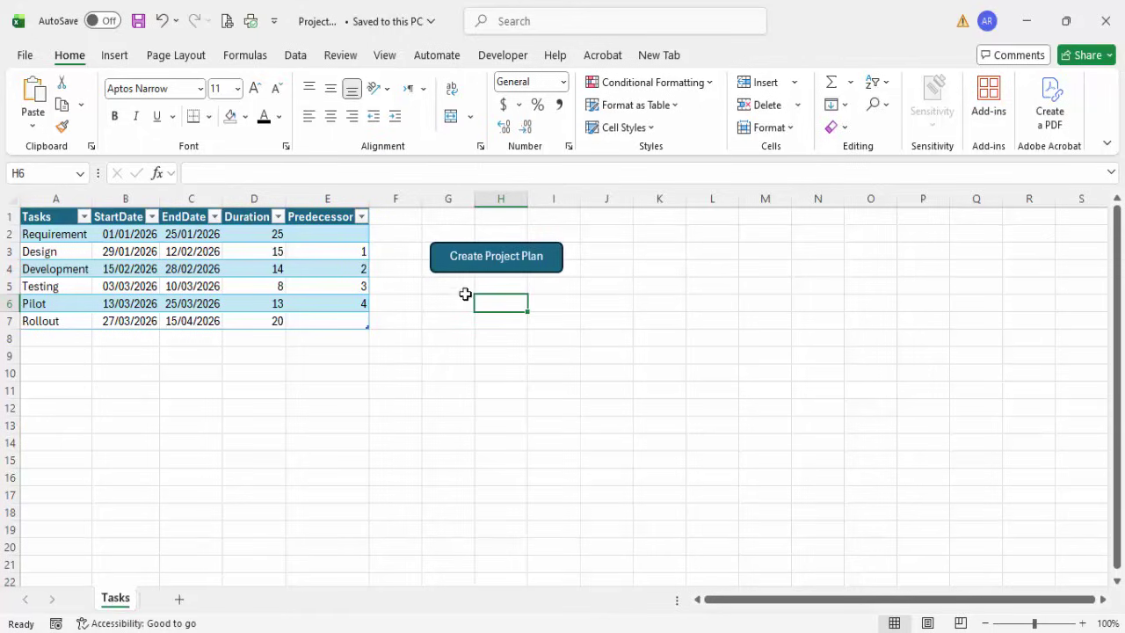
click(491, 264)
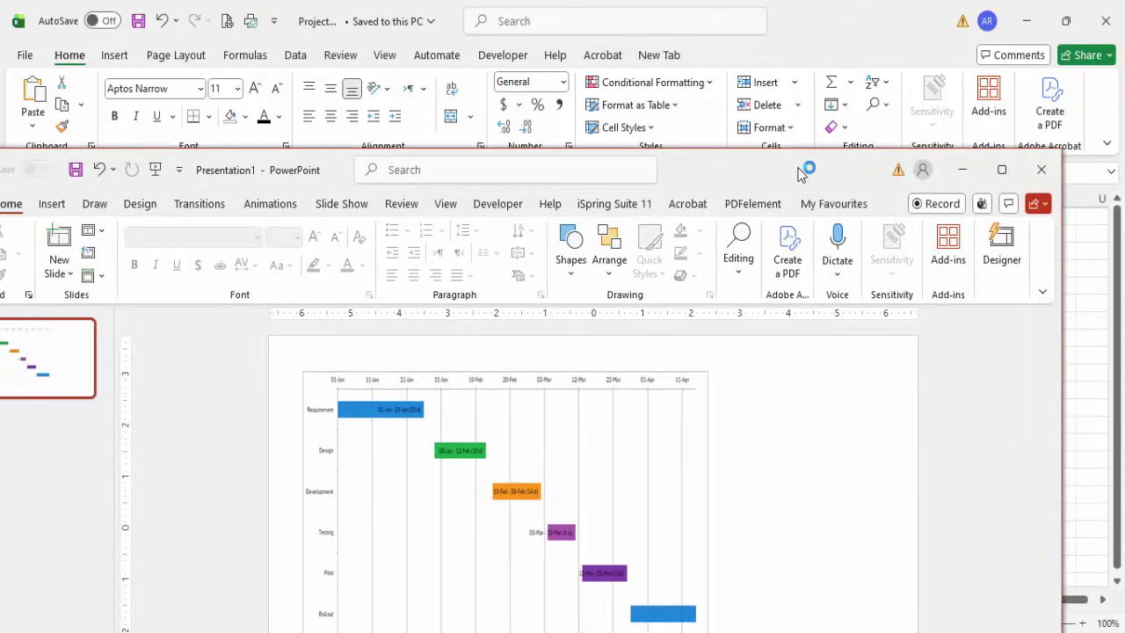
drag(808, 192, 841, 80)
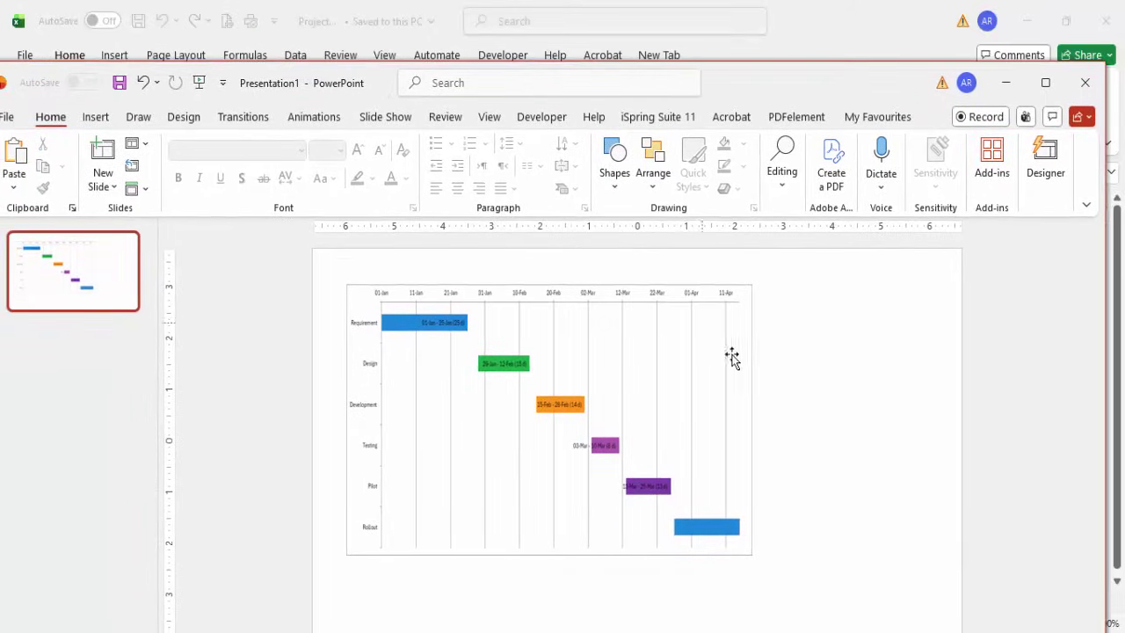
click(515, 304)
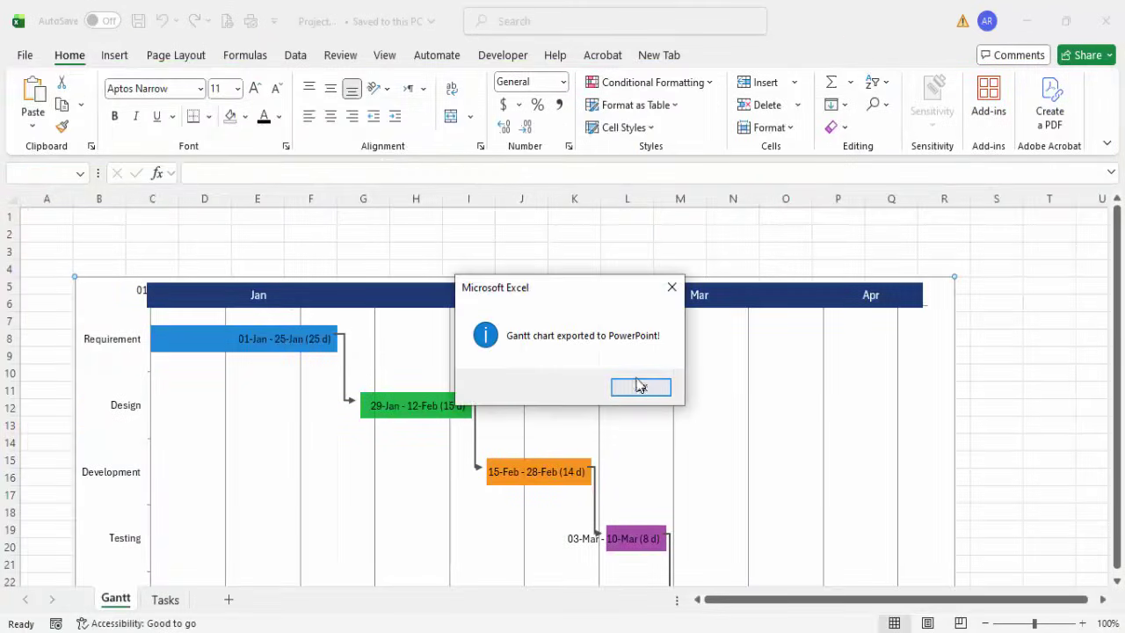
click(640, 387)
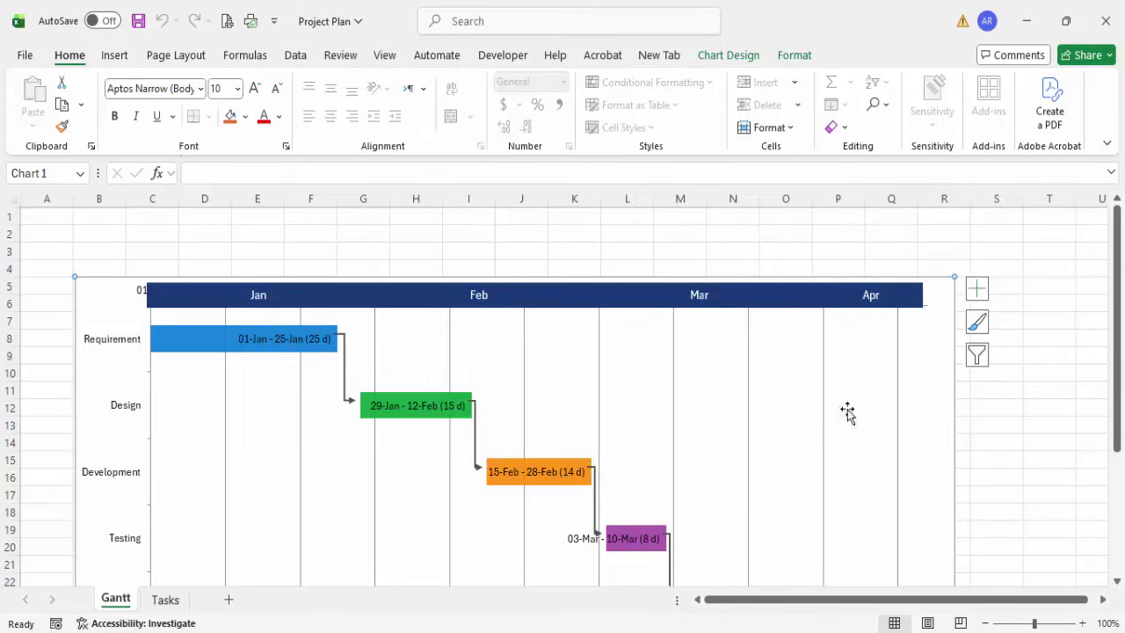
- Format the date labels on the Gantt chart's task bars in white at font size 8
scroll(1006, 400, down, 3)
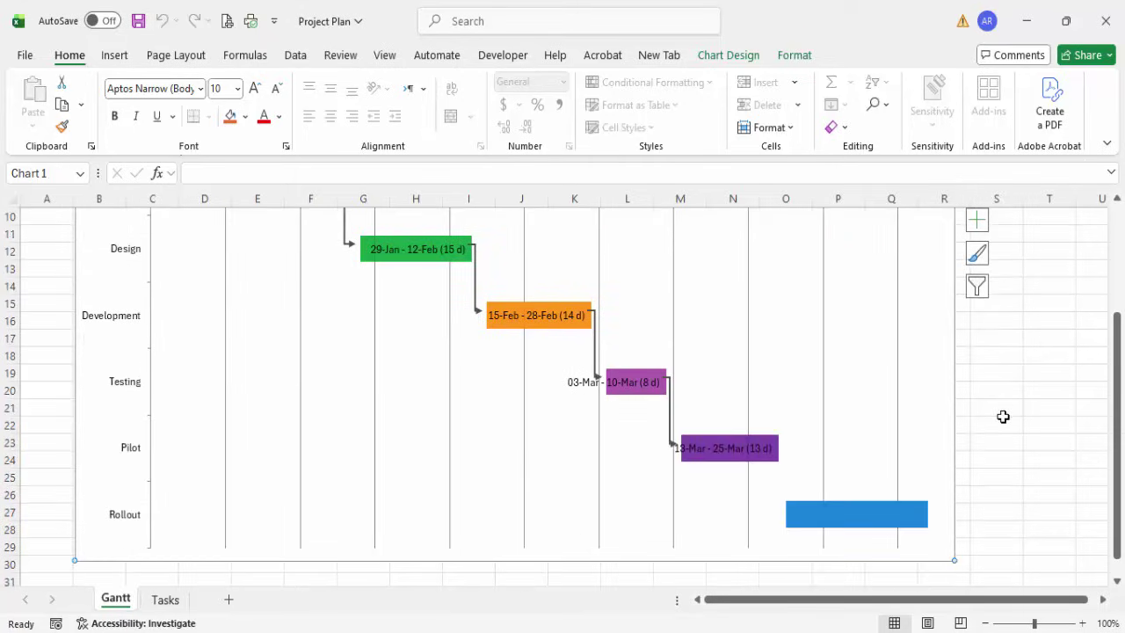
scroll(1003, 416, up, 3)
click(287, 343)
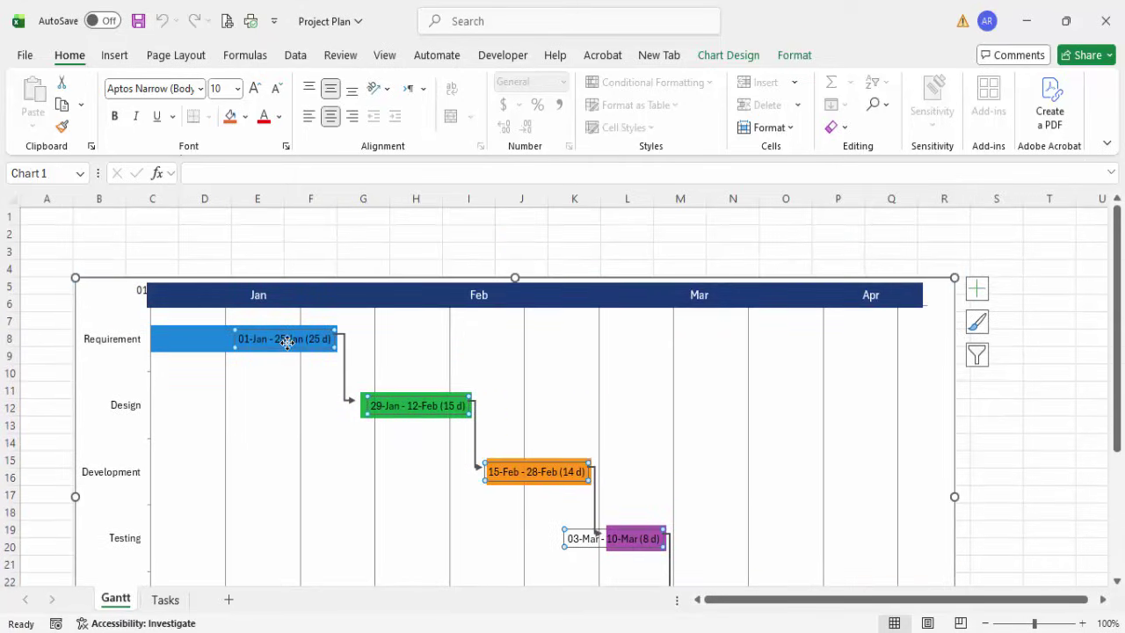
click(277, 118)
click(270, 231)
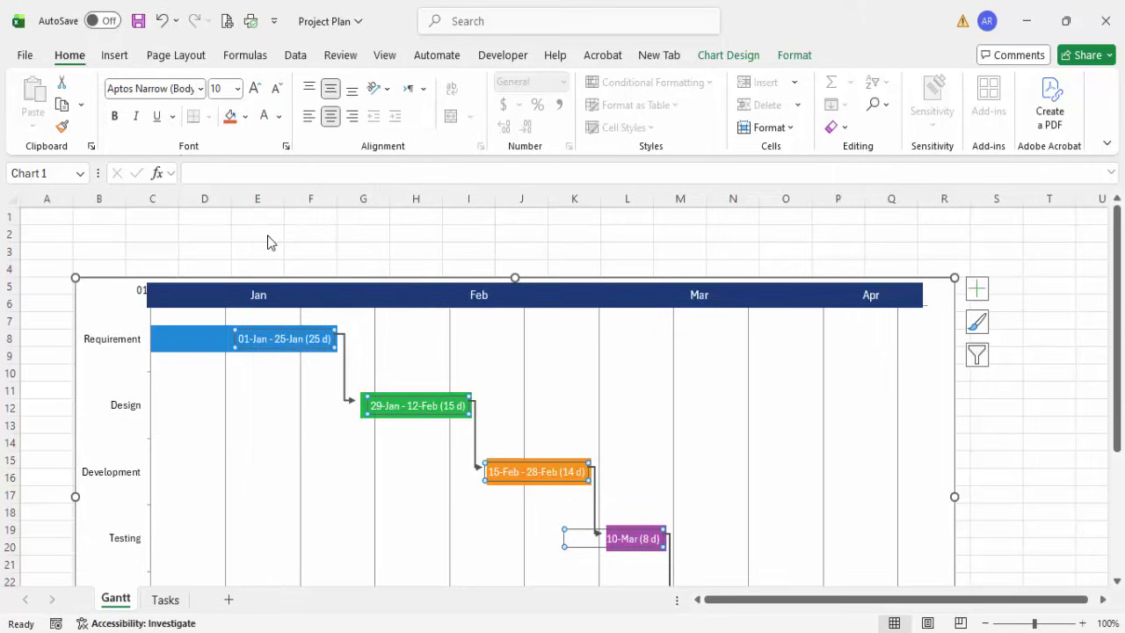
click(275, 90)
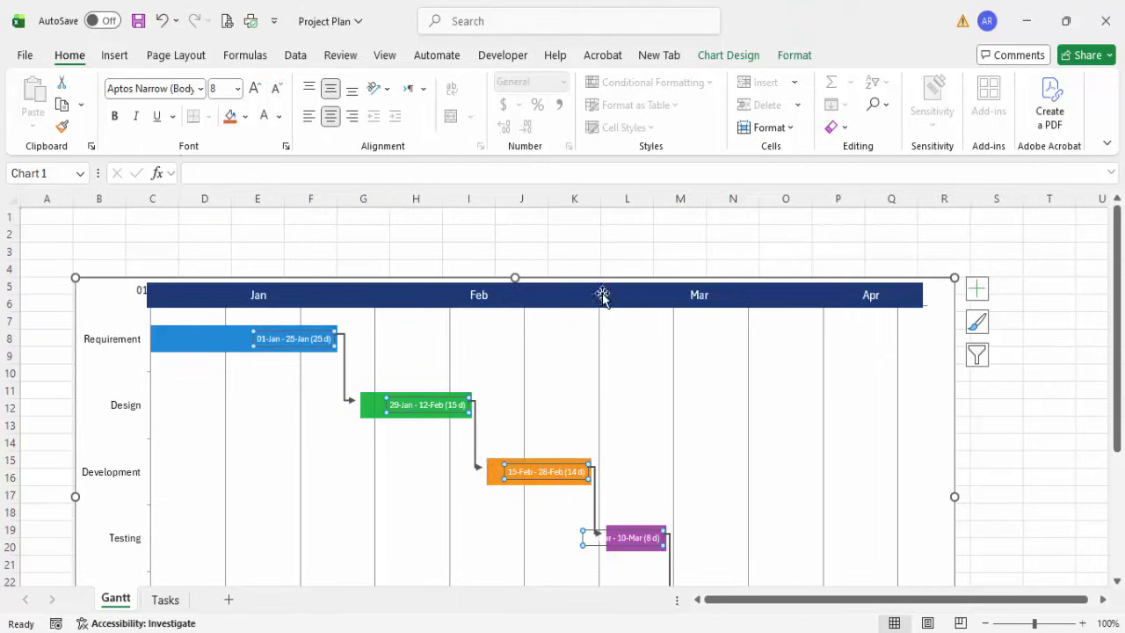
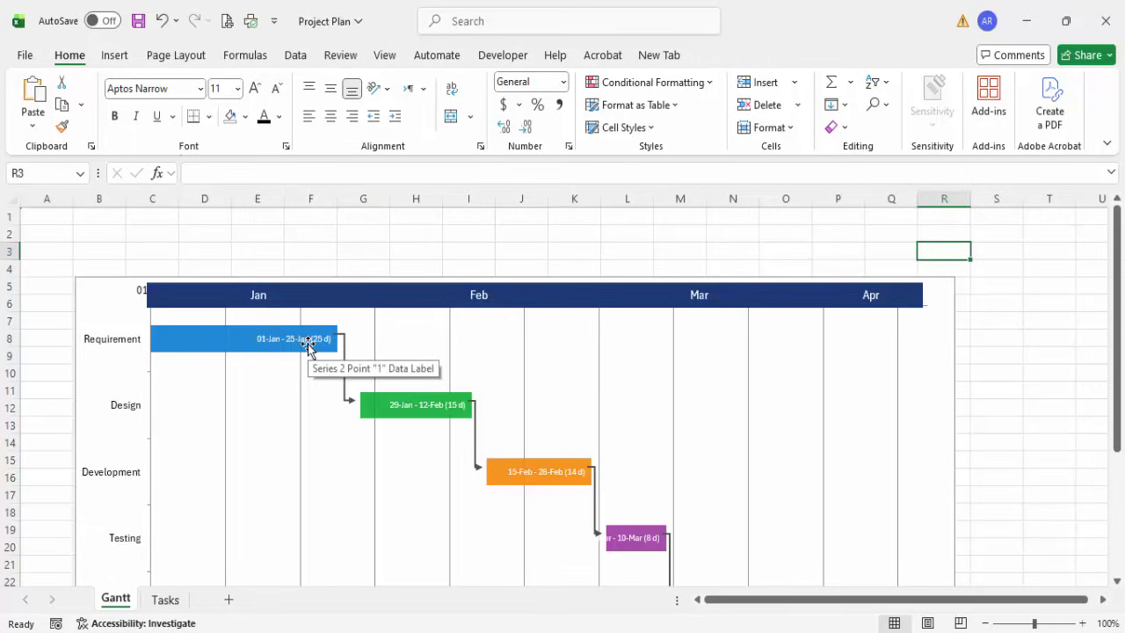
- Copy the Rollout row of the task table on the Tasks sheet into row 8
click(165, 599)
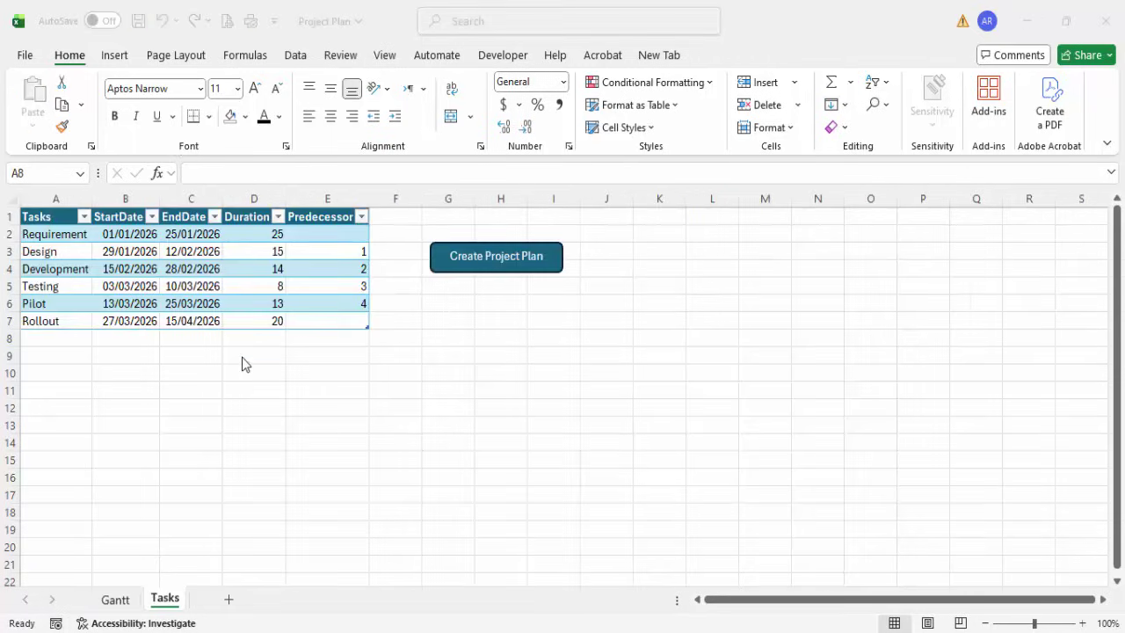
click(56, 319)
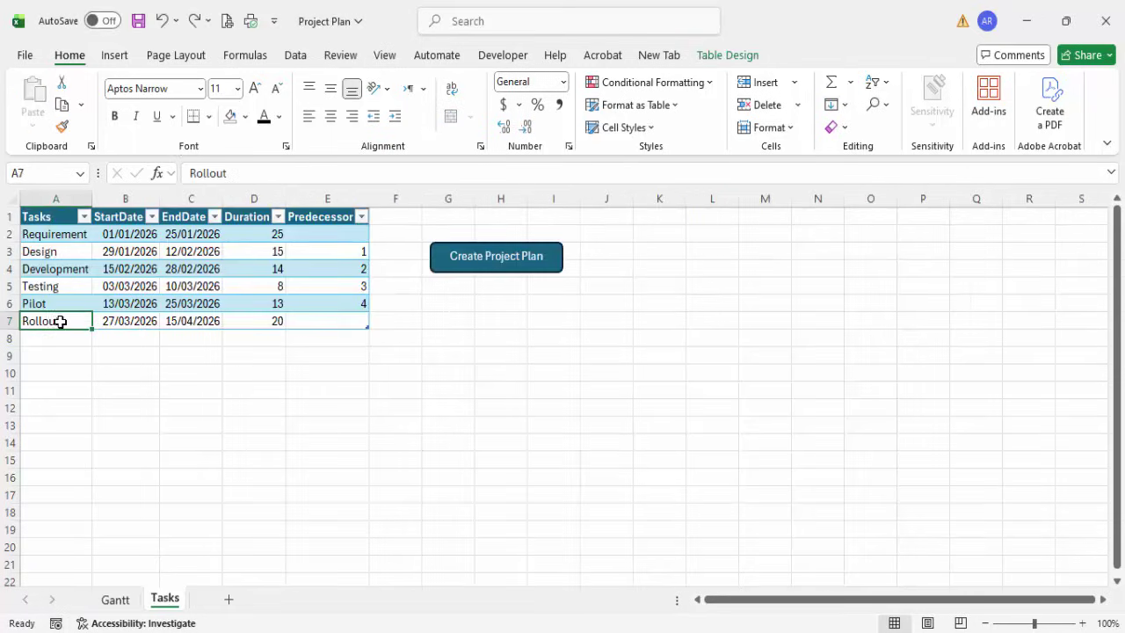
click(173, 364)
drag(44, 321, 334, 322)
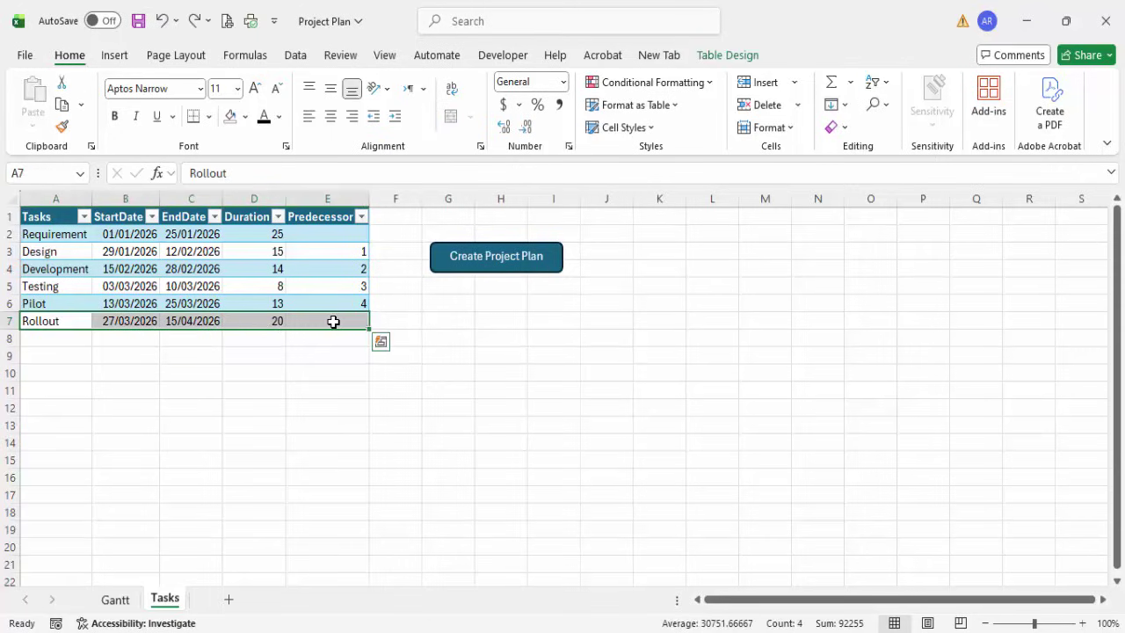
key(ctrl+c)
click(68, 340)
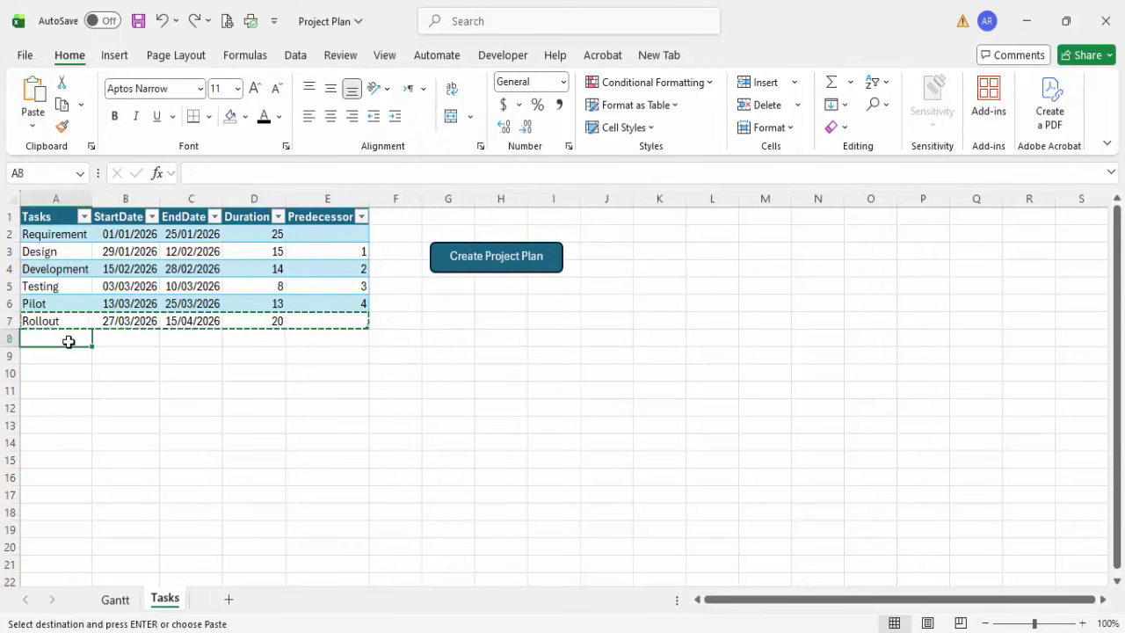
key(ctrl+v)
key(Escape)
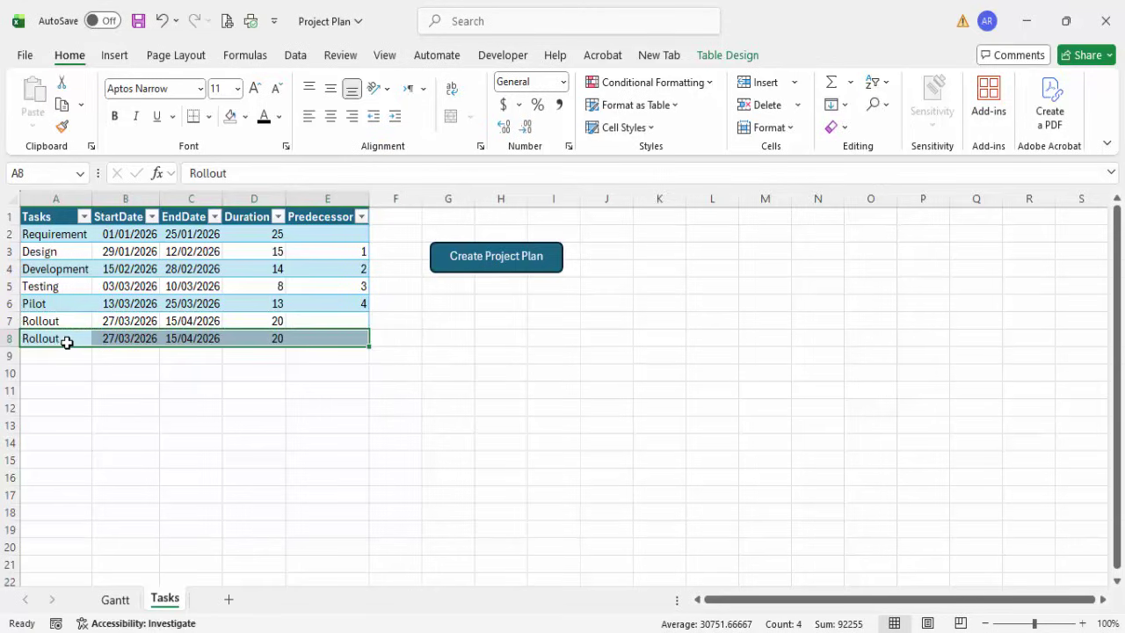
- Rename the copied task in A8 to "2nd Rollout"
click(53, 340)
click(24, 339)
double_click(40, 338)
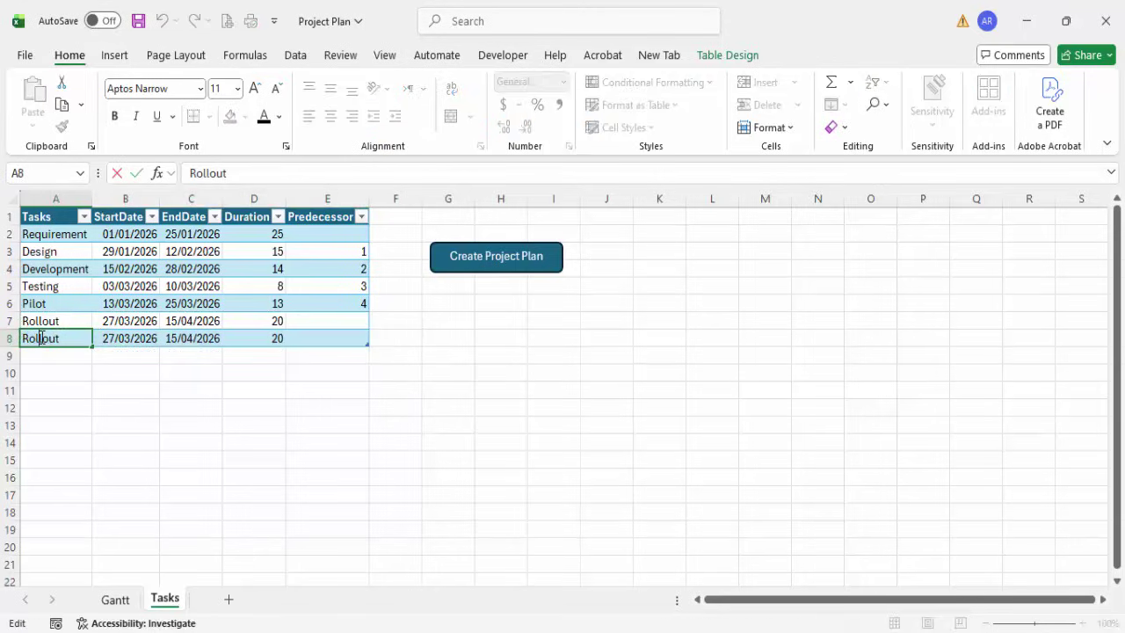
key(Home)
text(2nd)
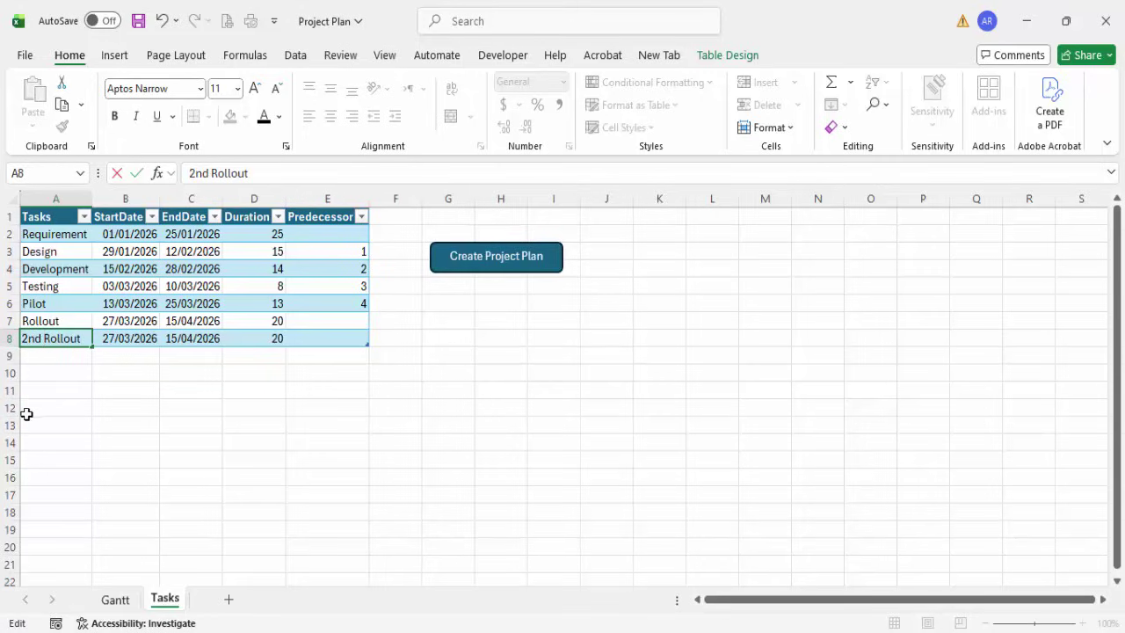
- Set the 2nd Rollout task's start date in B8 to 4/17/2026
click(116, 341)
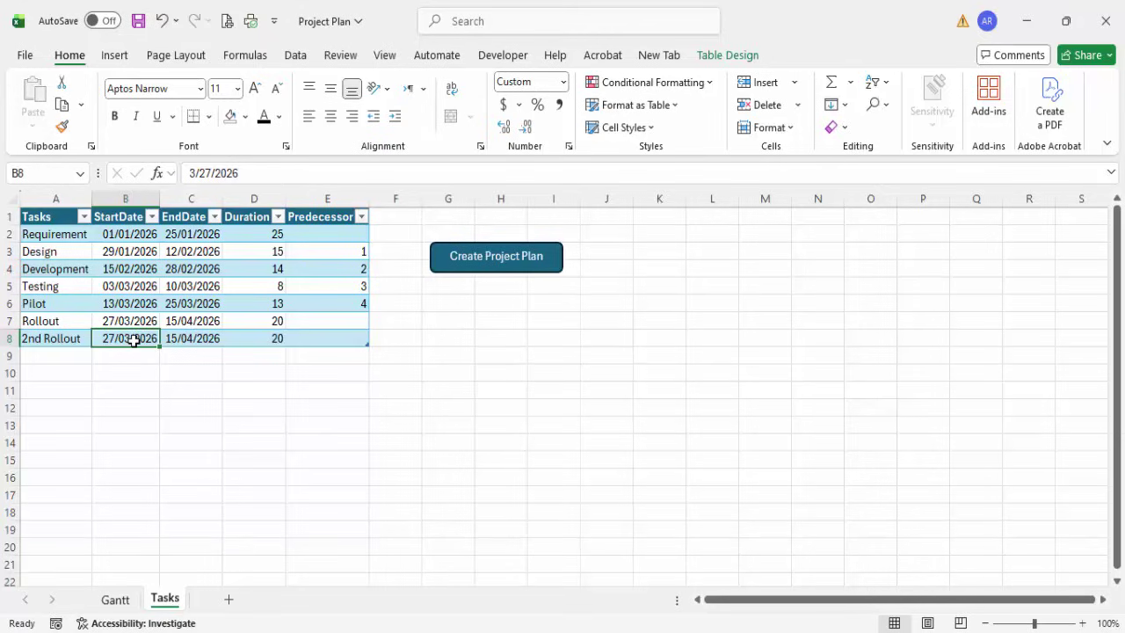
click(195, 172)
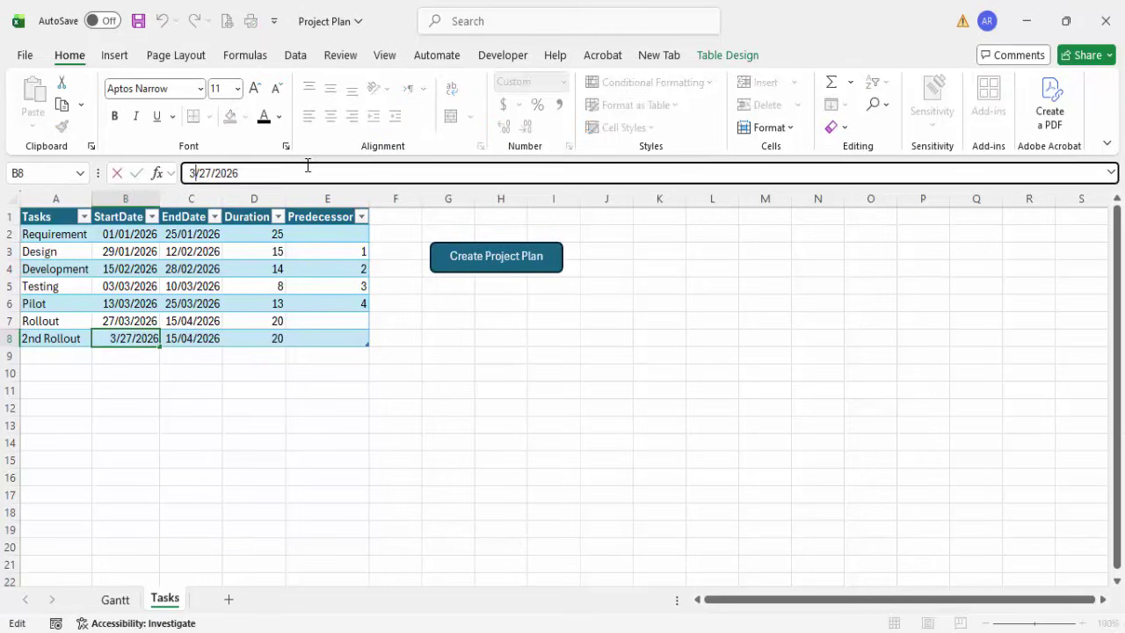
key(BackSpace)
text(4)
key(BackSpace)
key(BackSpace)
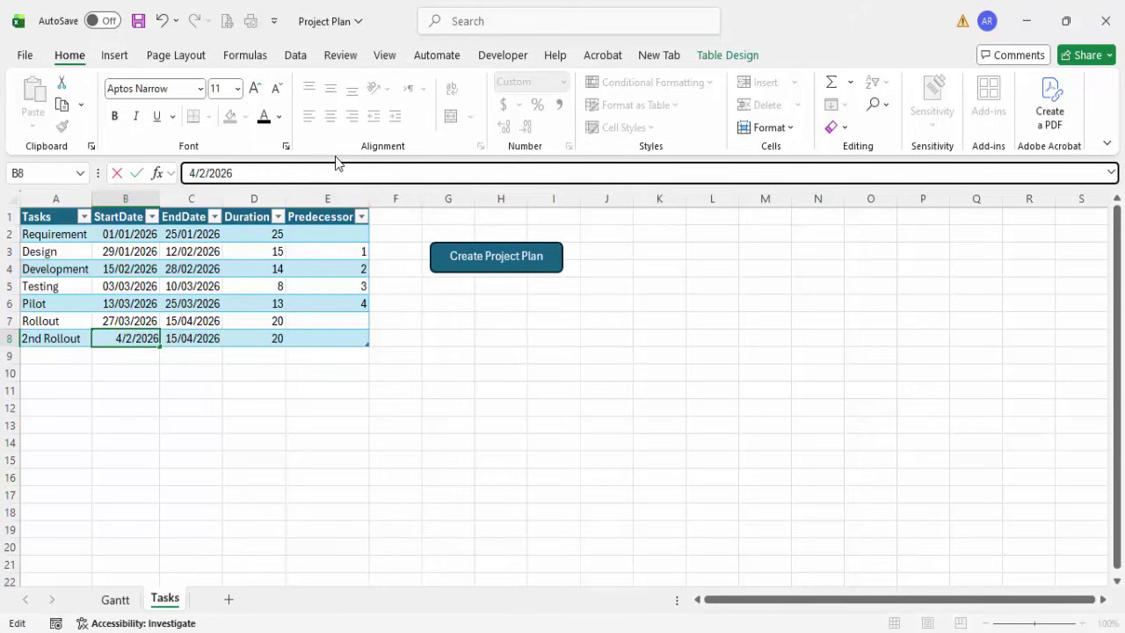
text(17)
- Set the 2nd Rollout task's end date in C8 to 4/25/2026
click(190, 337)
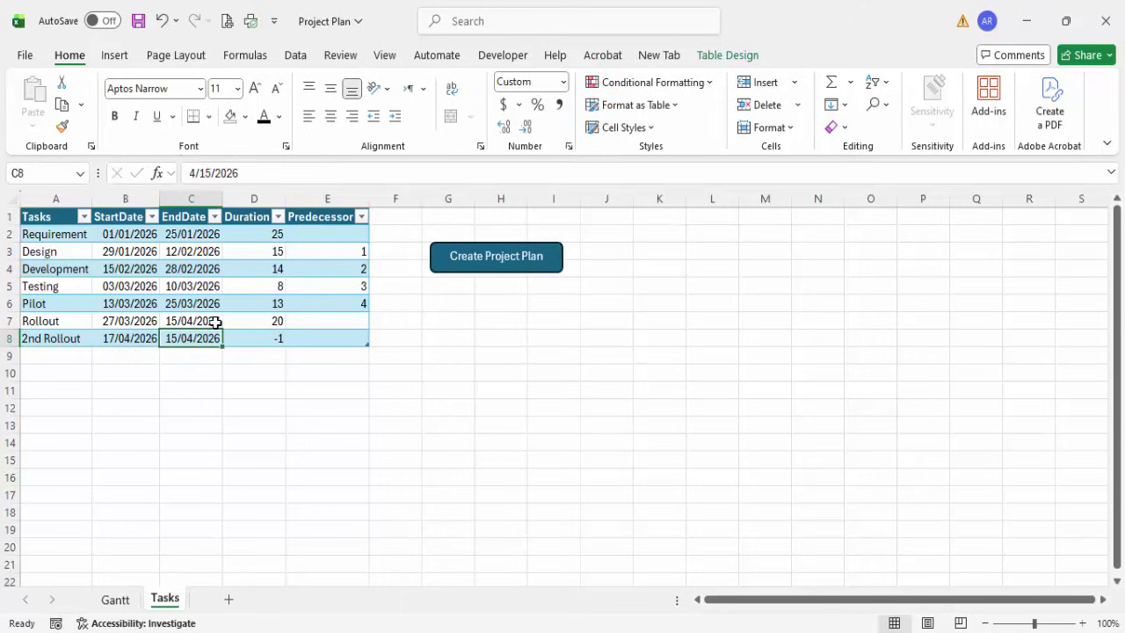
click(212, 172)
key(BackSpace)
key(BackSpace)
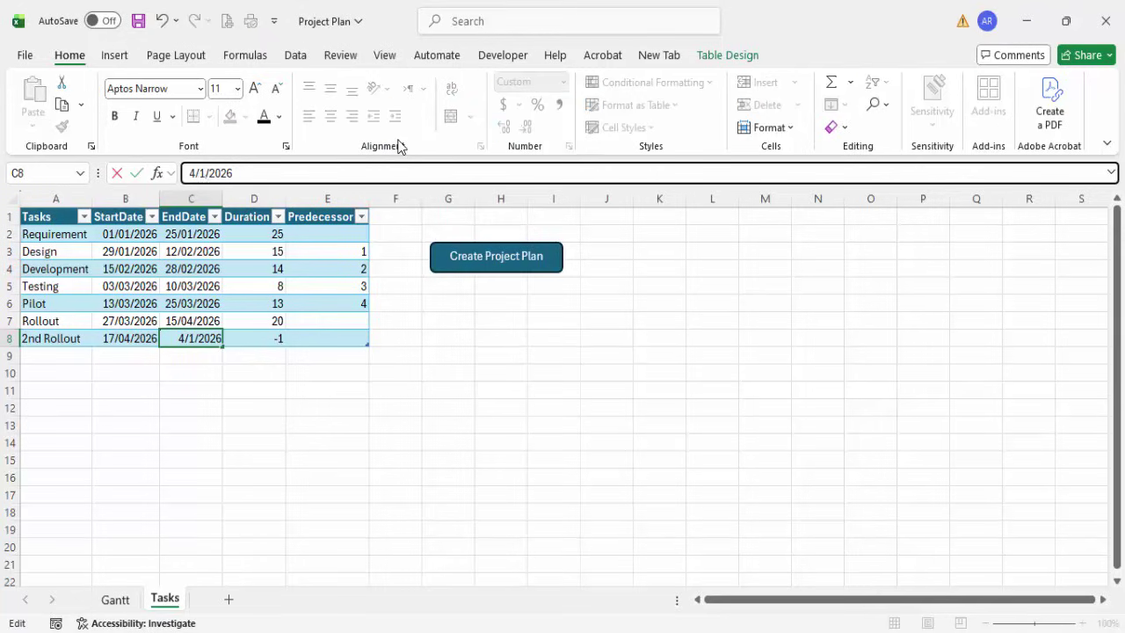
text(25)
key(Return)
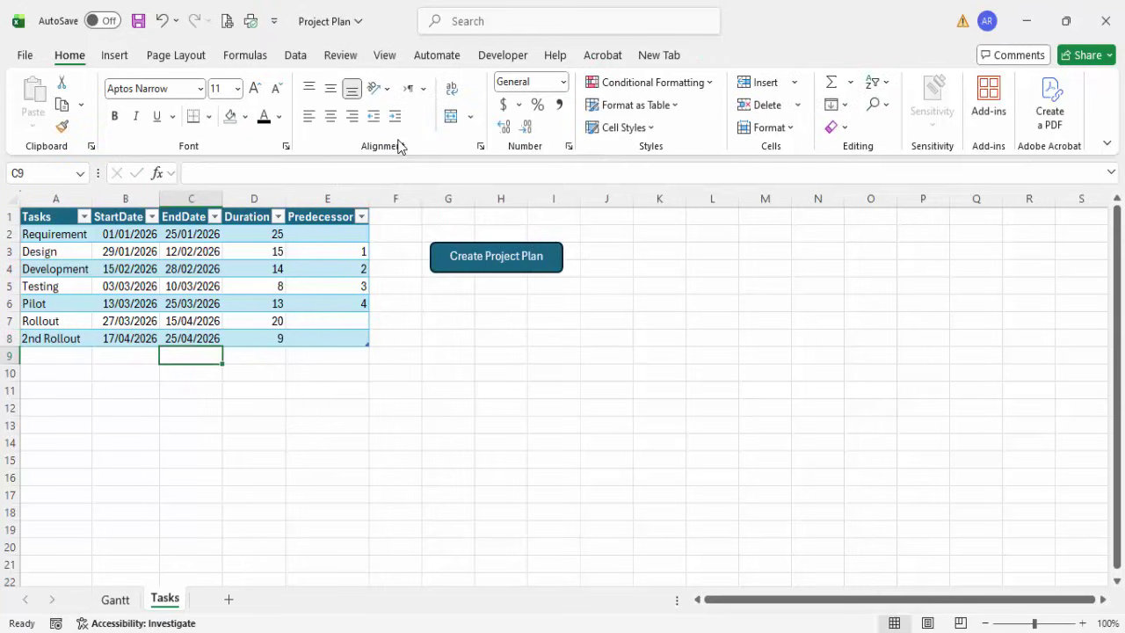
- Enter 5 as the predecessor of the Rollout task in E7
click(340, 327)
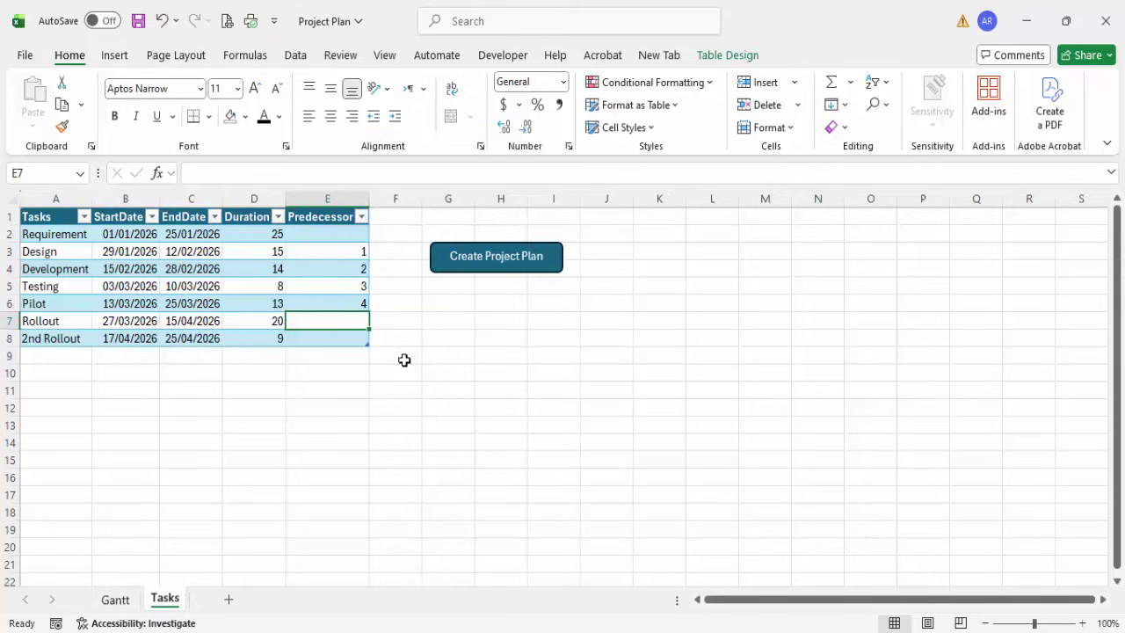
text(5)
click(294, 403)
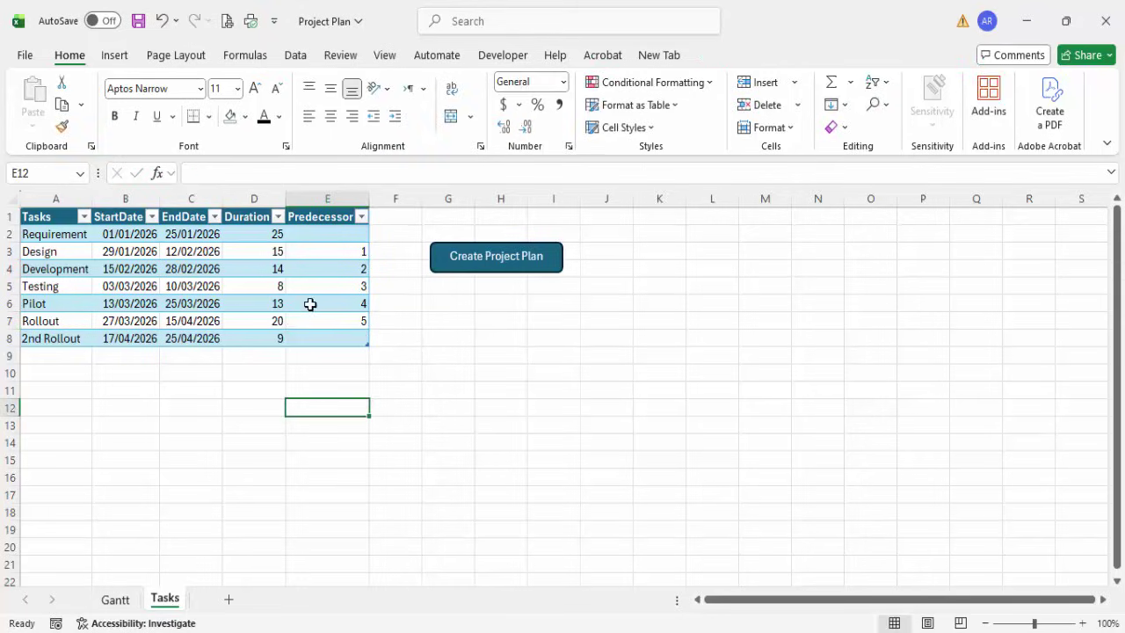
- Check how the 2nd Rollout task appears in the chart on the Gantt sheet, and return to the Tasks sheet
click(115, 599)
scroll(214, 470, down, 3)
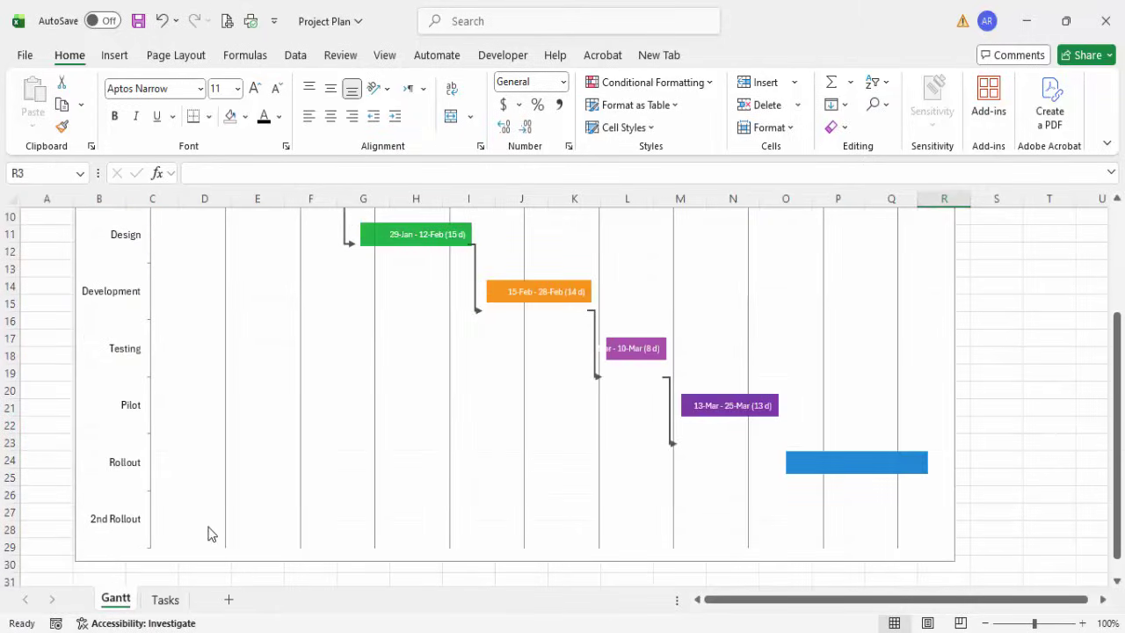
click(165, 601)
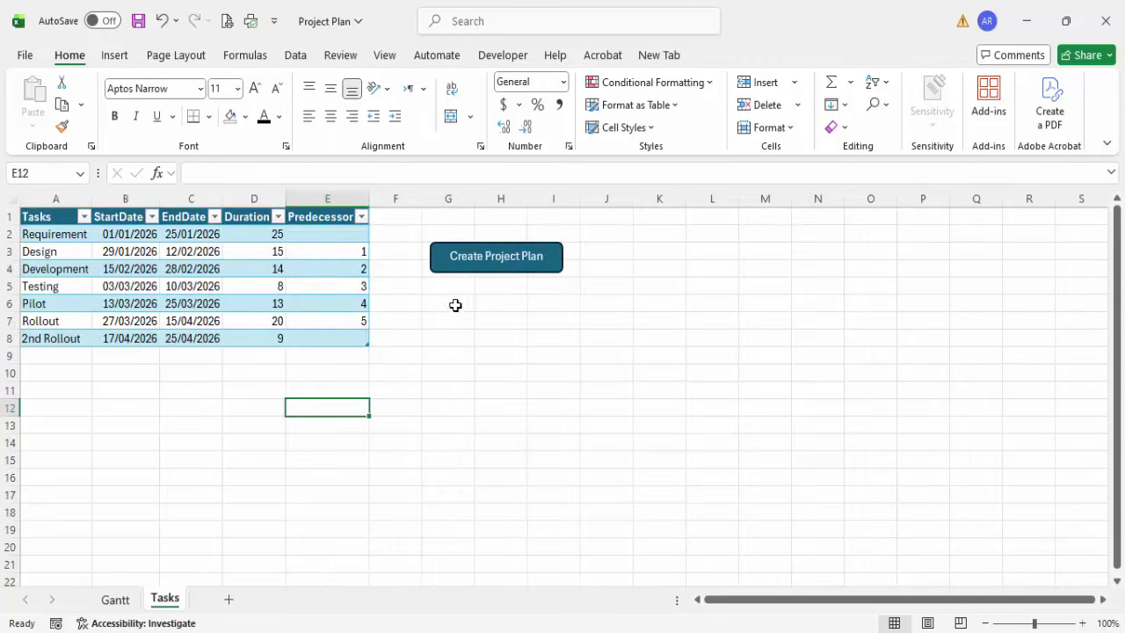
- Run the Create Project Plan macro from the Tasks sheet to rebuild the Gantt chart and export it to PowerPoint
click(347, 288)
click(500, 321)
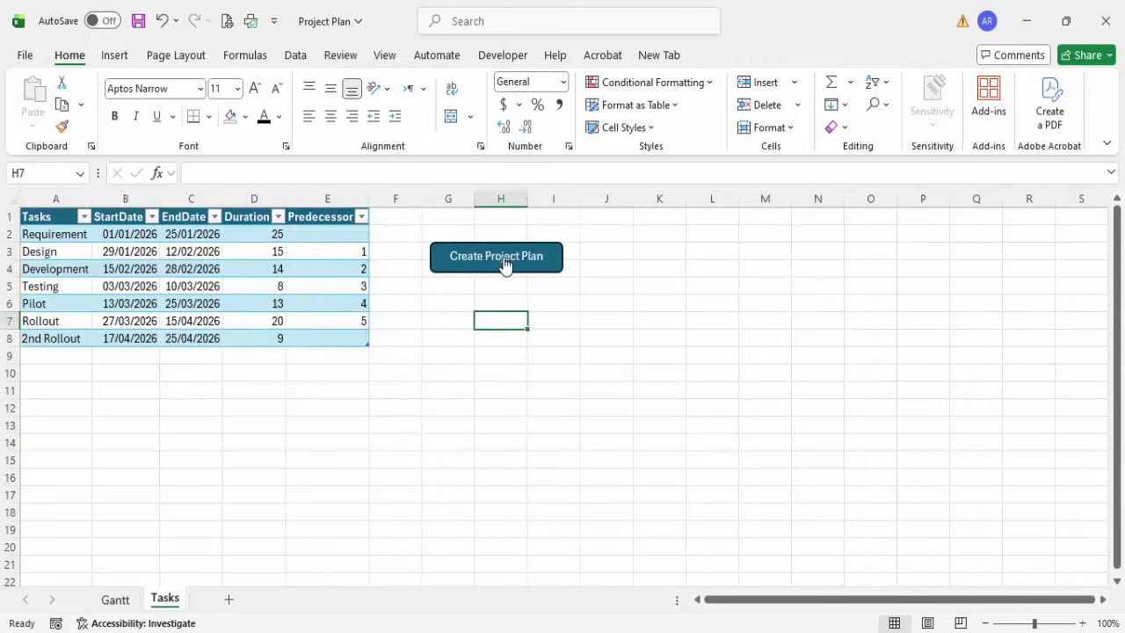
click(506, 264)
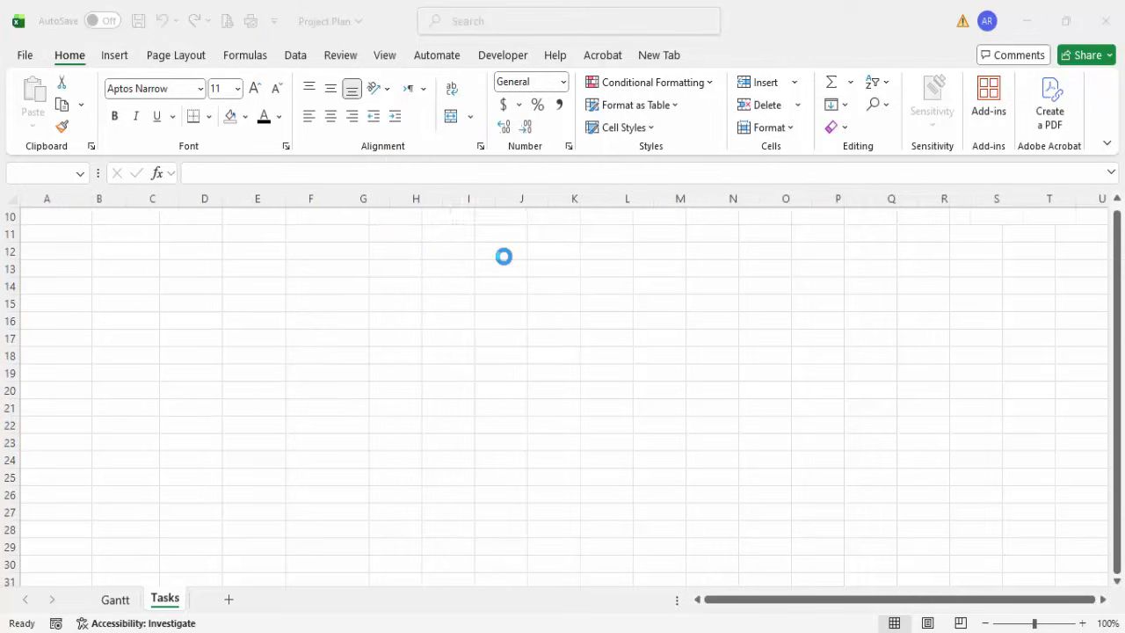
click(626, 392)
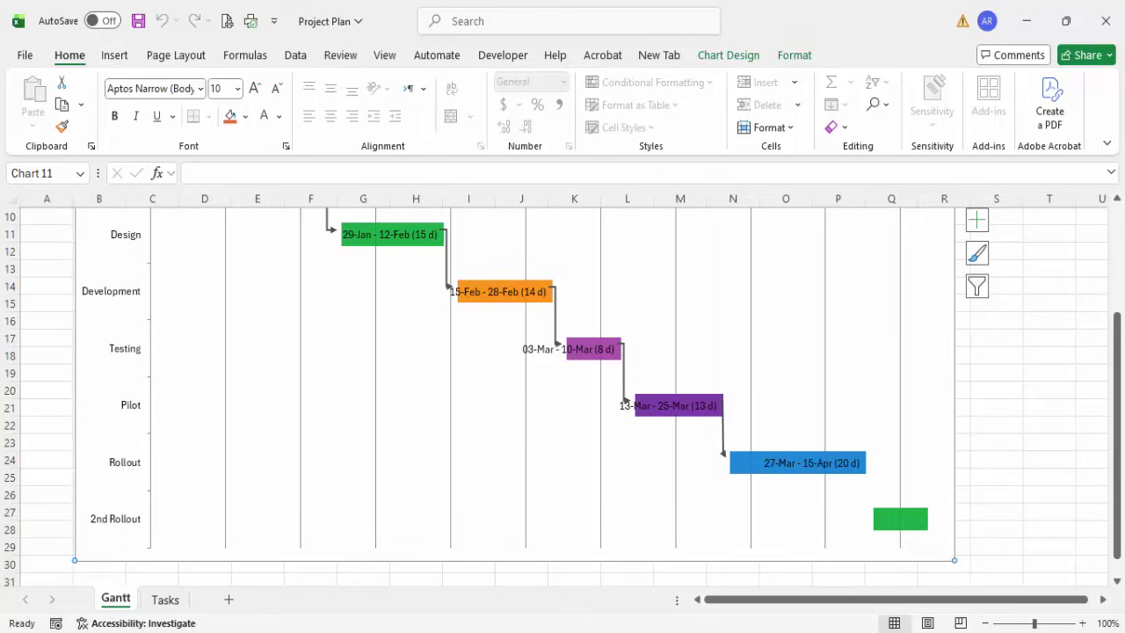
- Switch to PowerPoint, inspect the exported Gantt chart slide at full window size, and close the presentation without saving
click(698, 601)
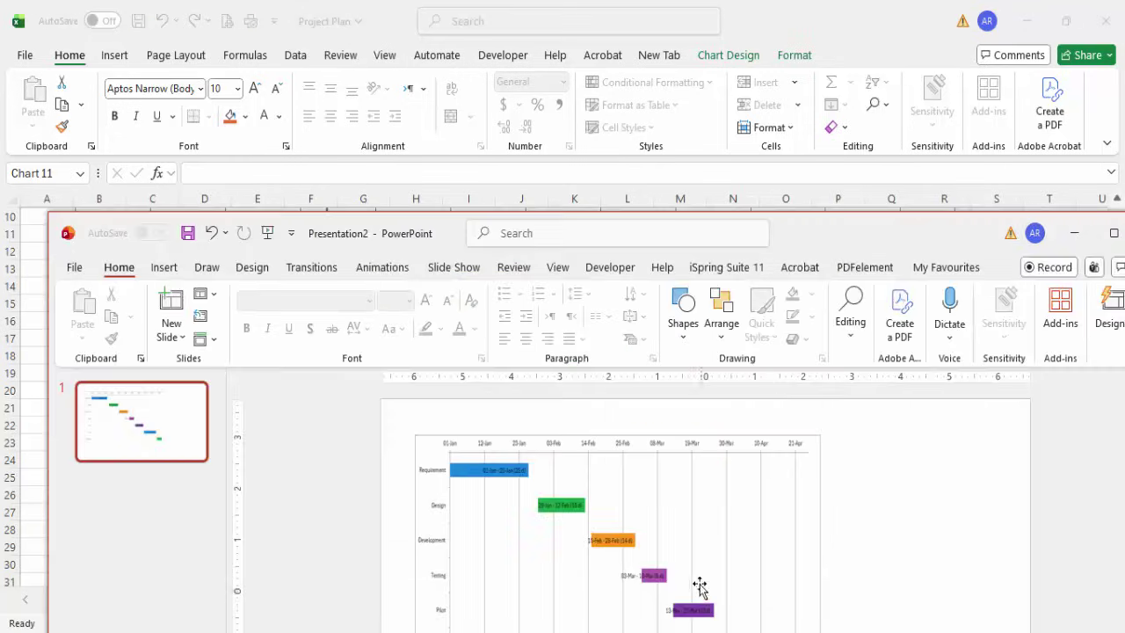
click(1112, 233)
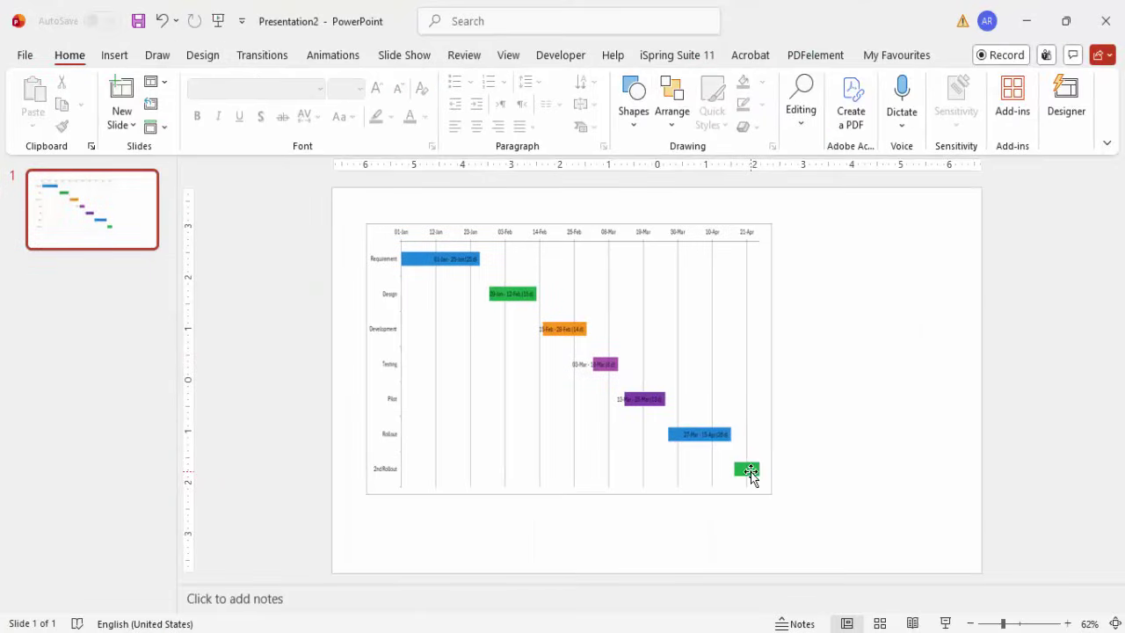
click(1098, 24)
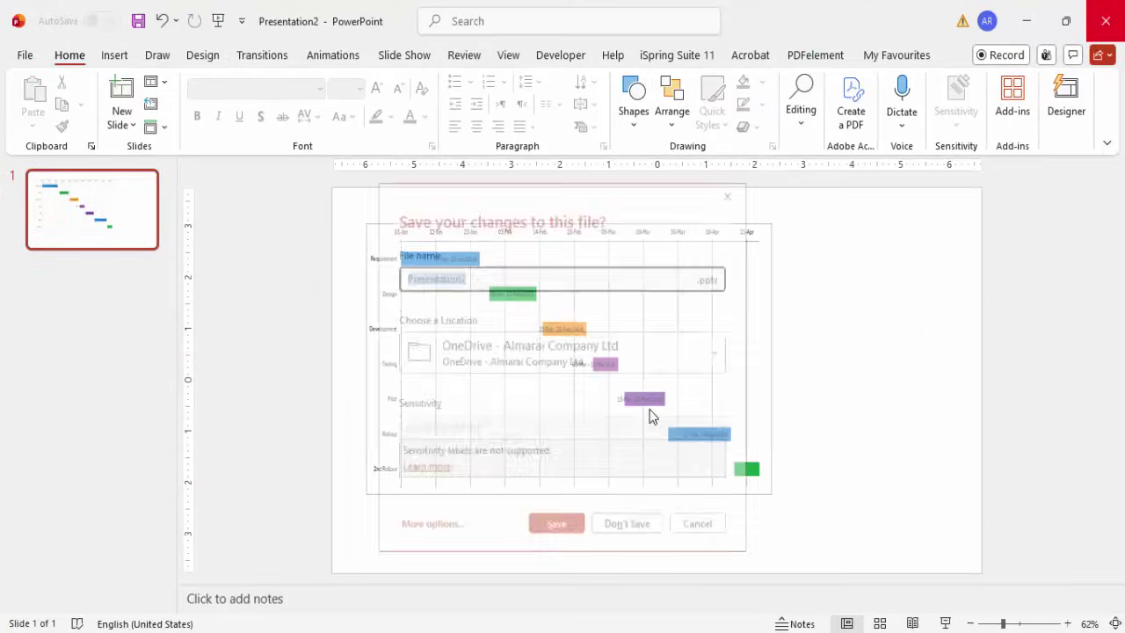
click(626, 527)
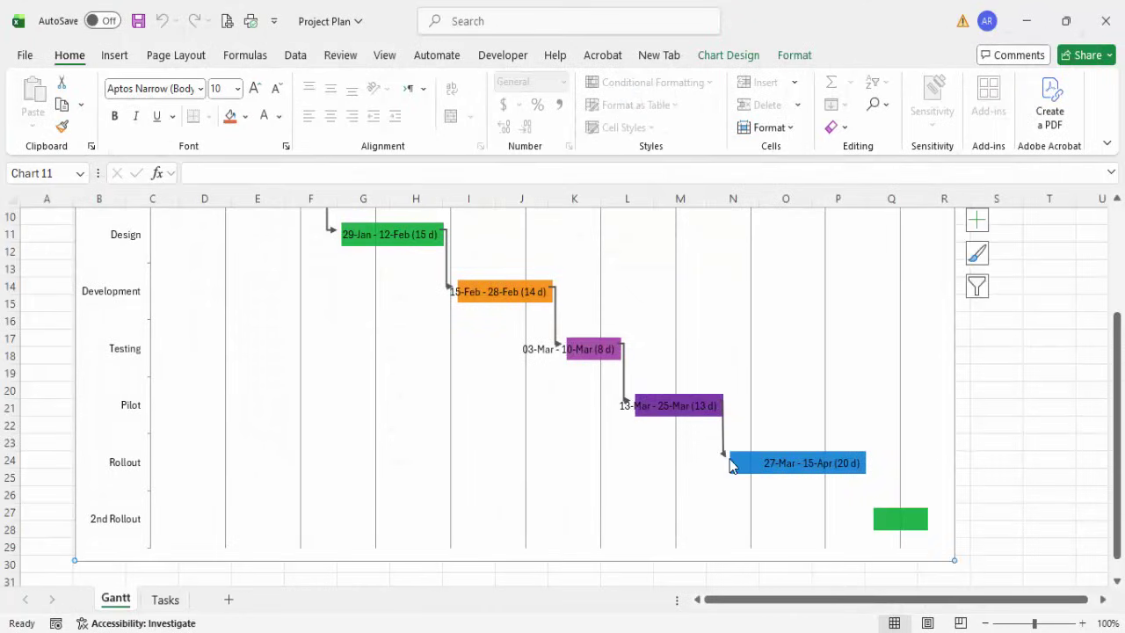
- Review the rebuilt chart's task bars and dependency arrows down to 2nd Rollout on the Gantt sheet, and return to the Tasks sheet
scroll(791, 407, up, 3)
scroll(545, 420, down, 5)
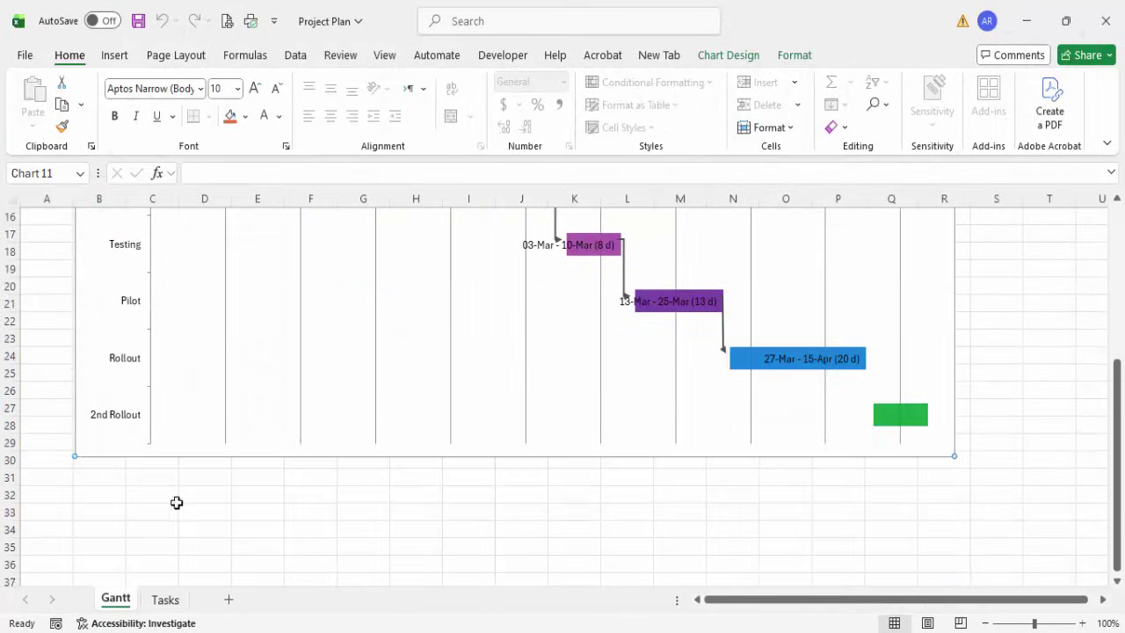
click(165, 599)
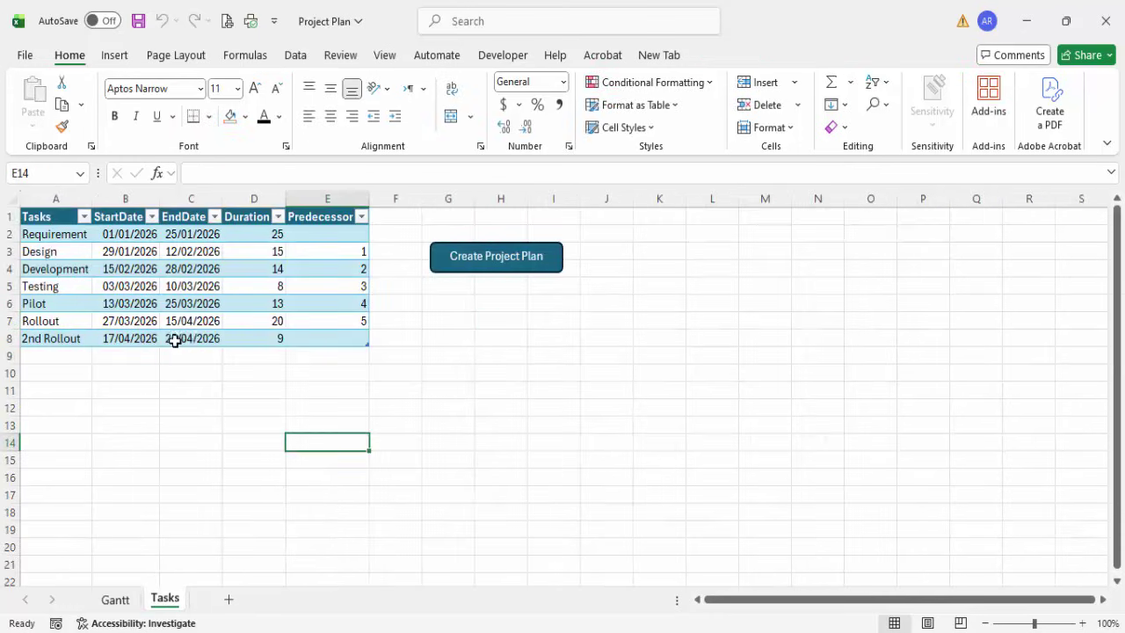